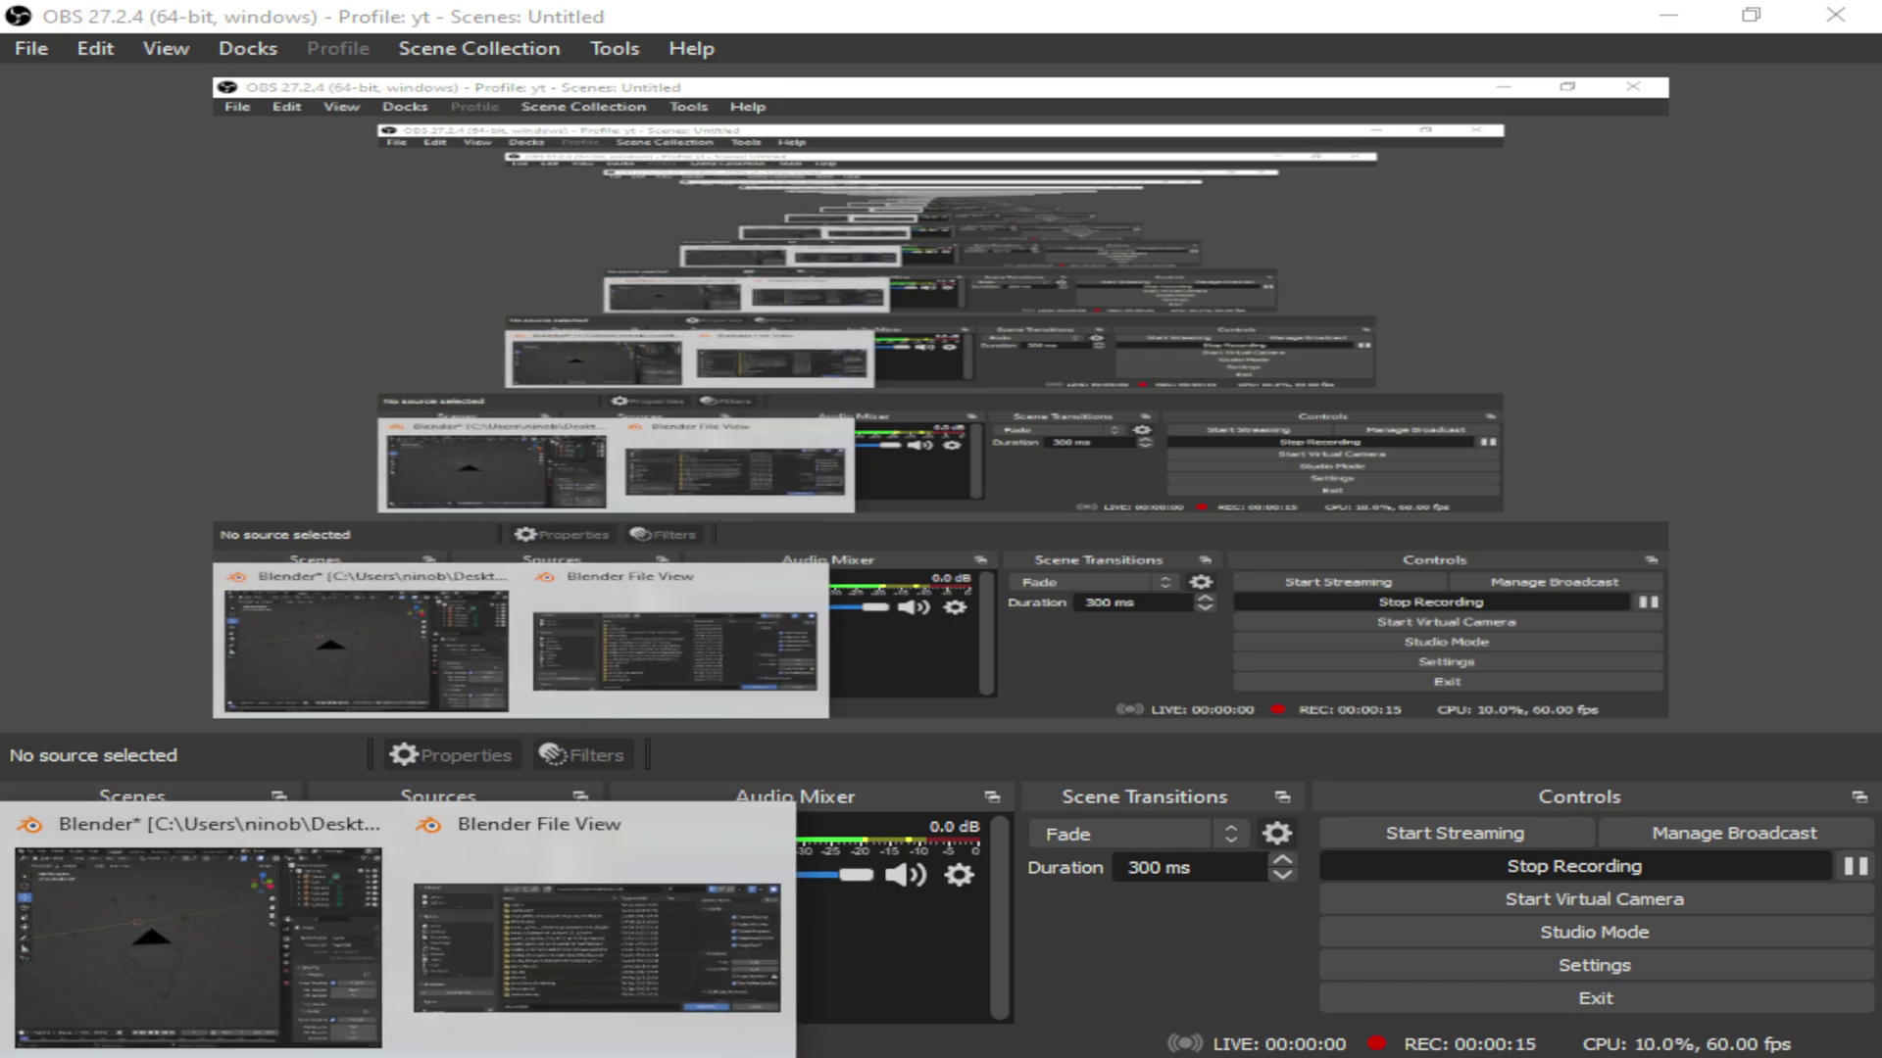
Step: Switch to Blender and close the open FBX import file browser
left_click(267, 974)
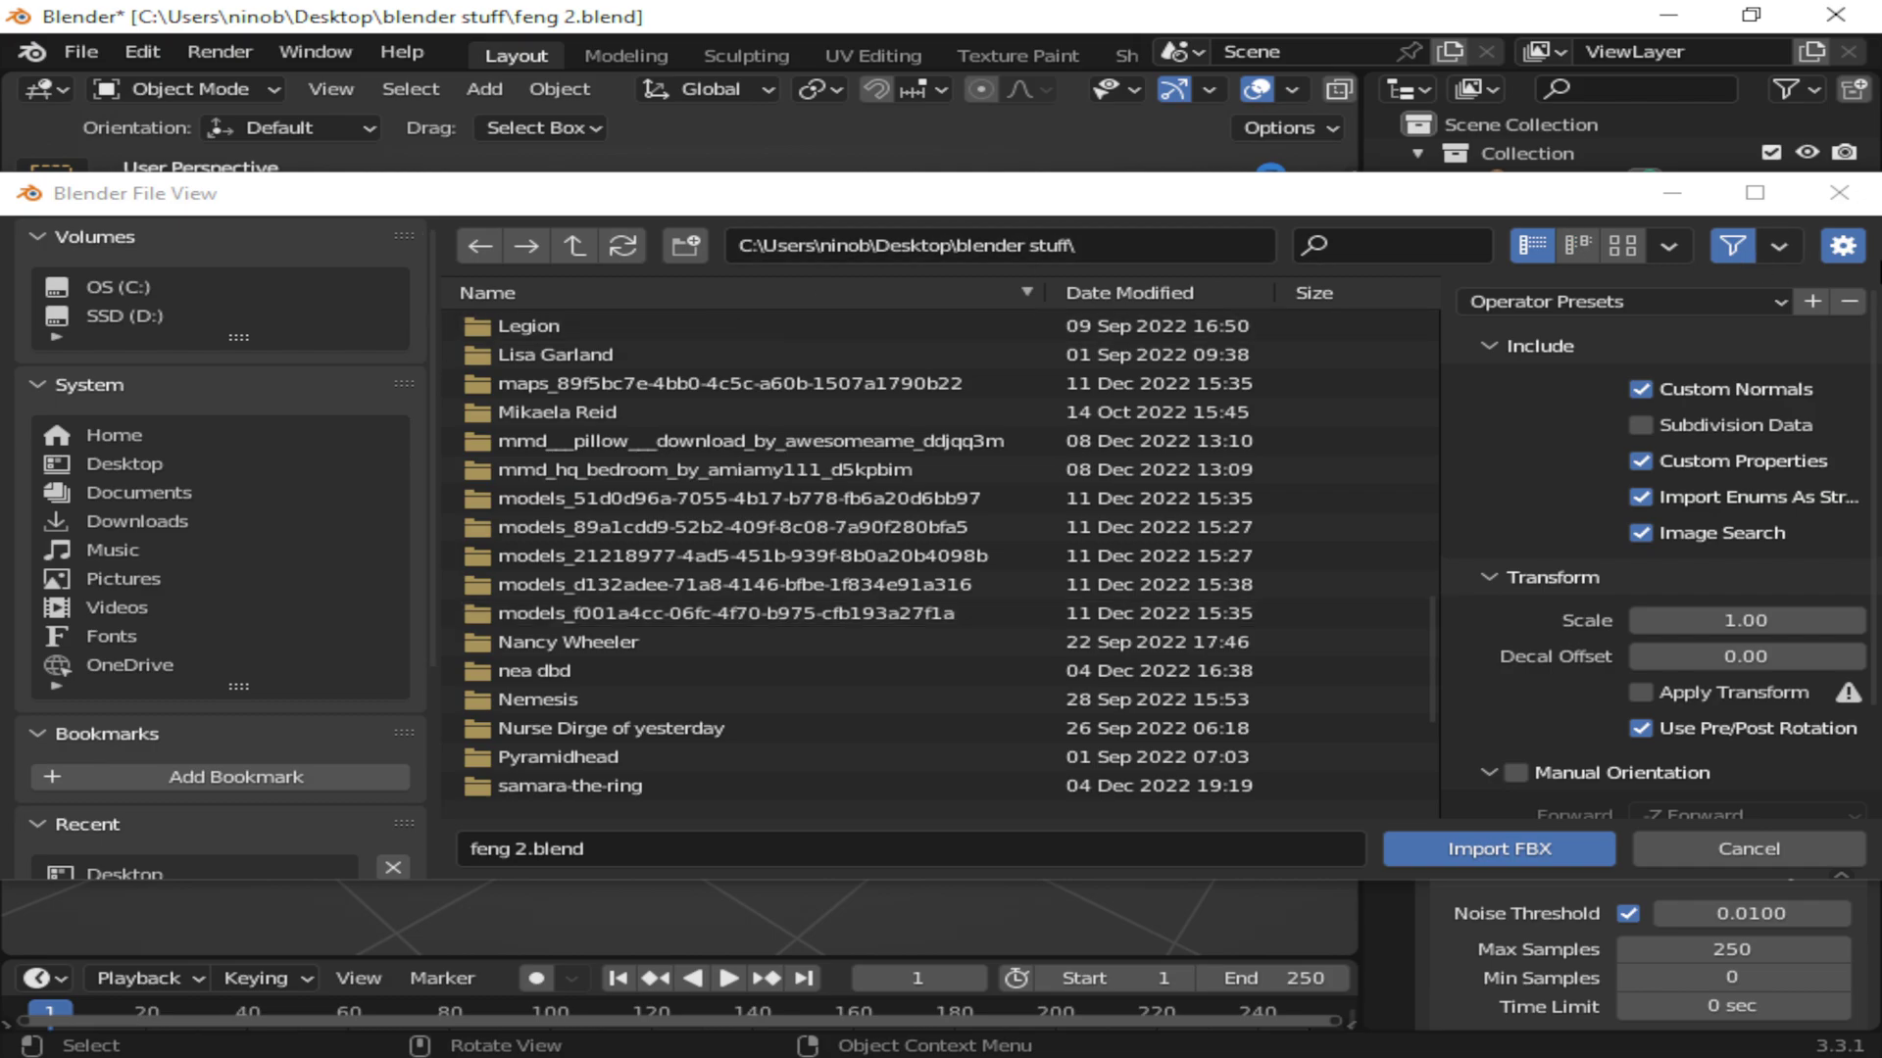
left_click(1820, 203)
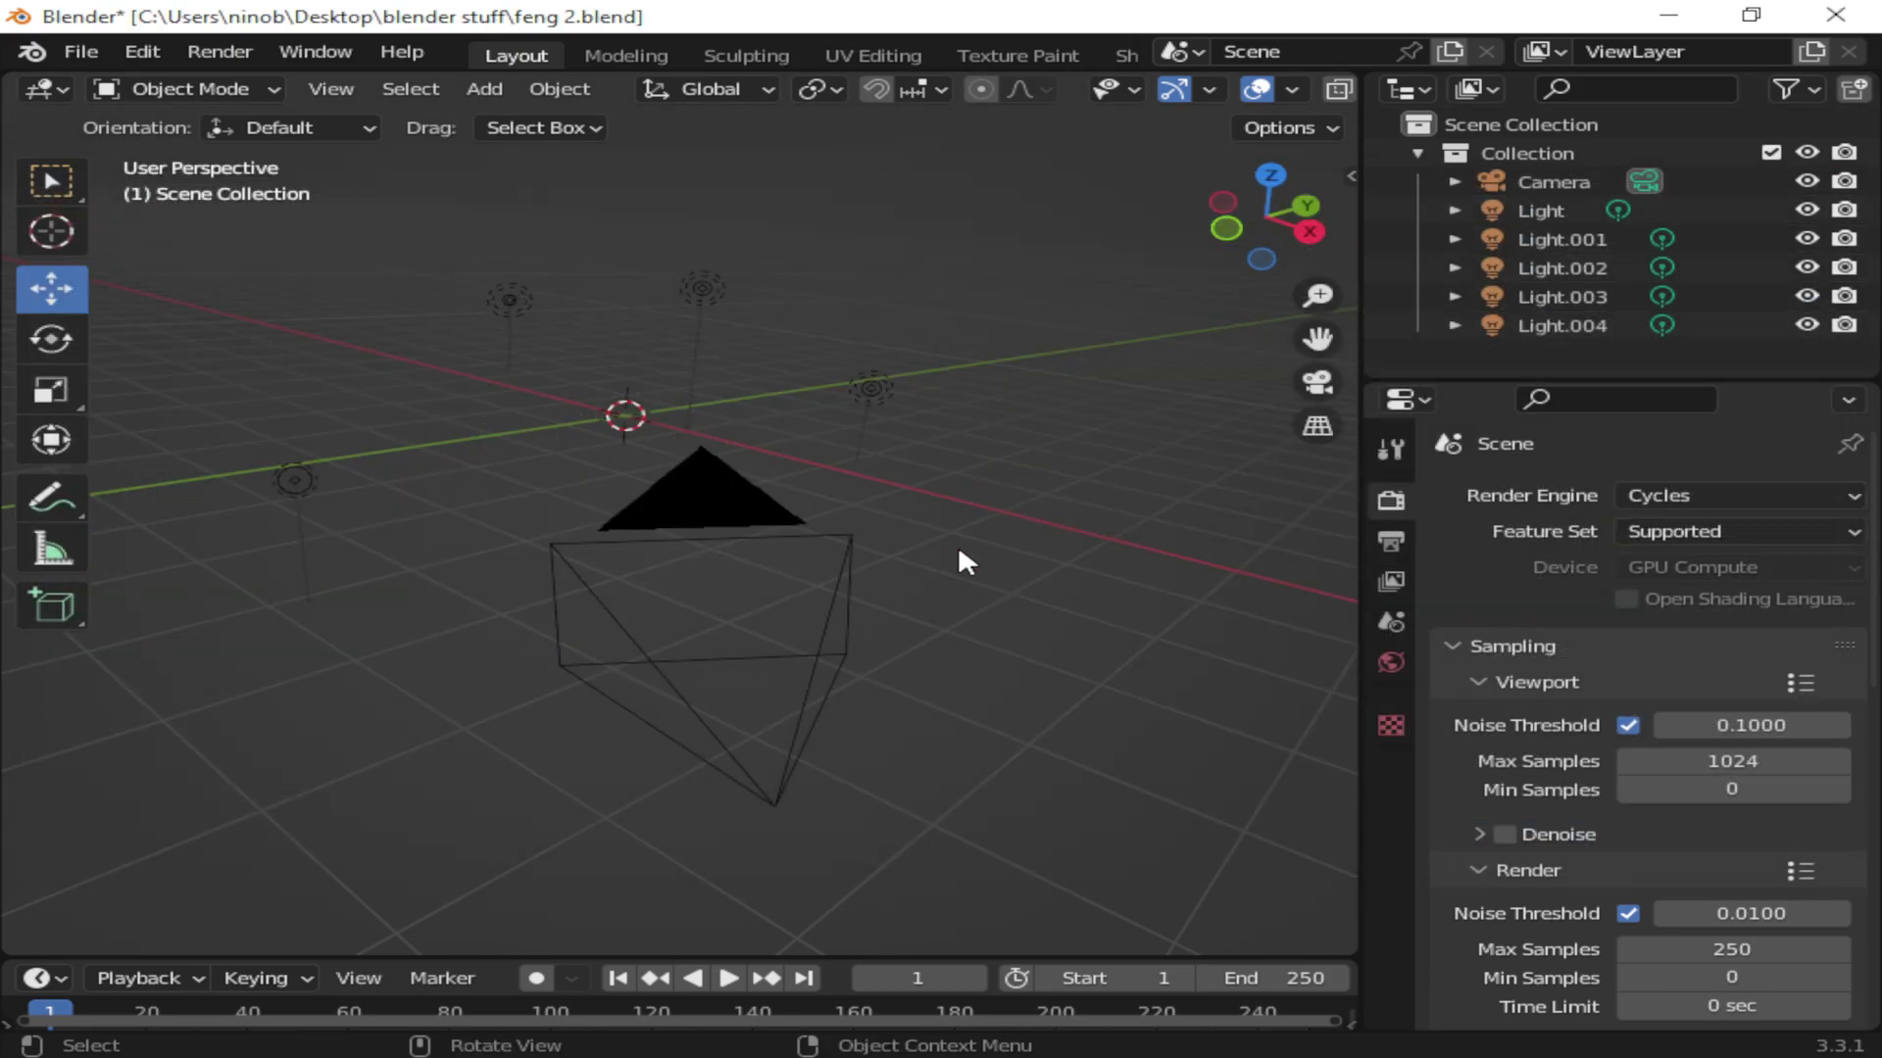
middle_click_drag(959, 551, 936, 618)
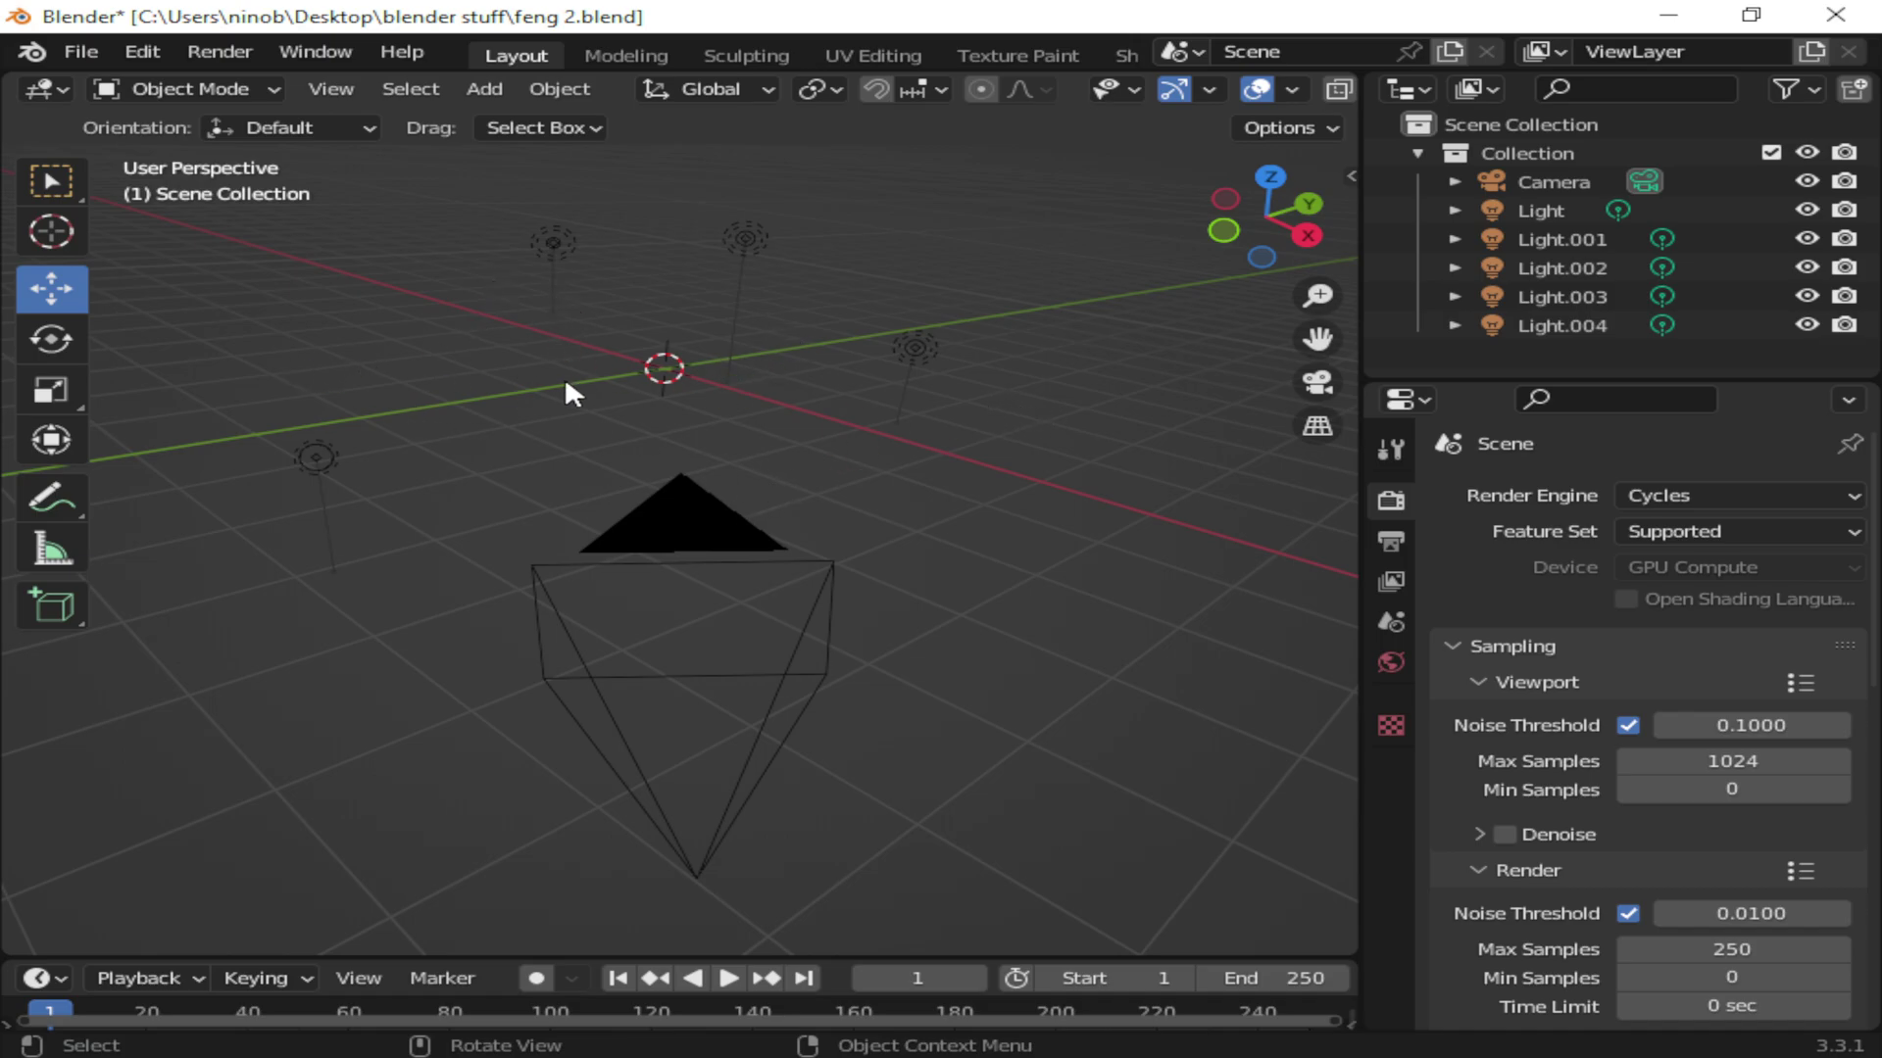
Step: Start a new FBX import into the scene
left_click(77, 55)
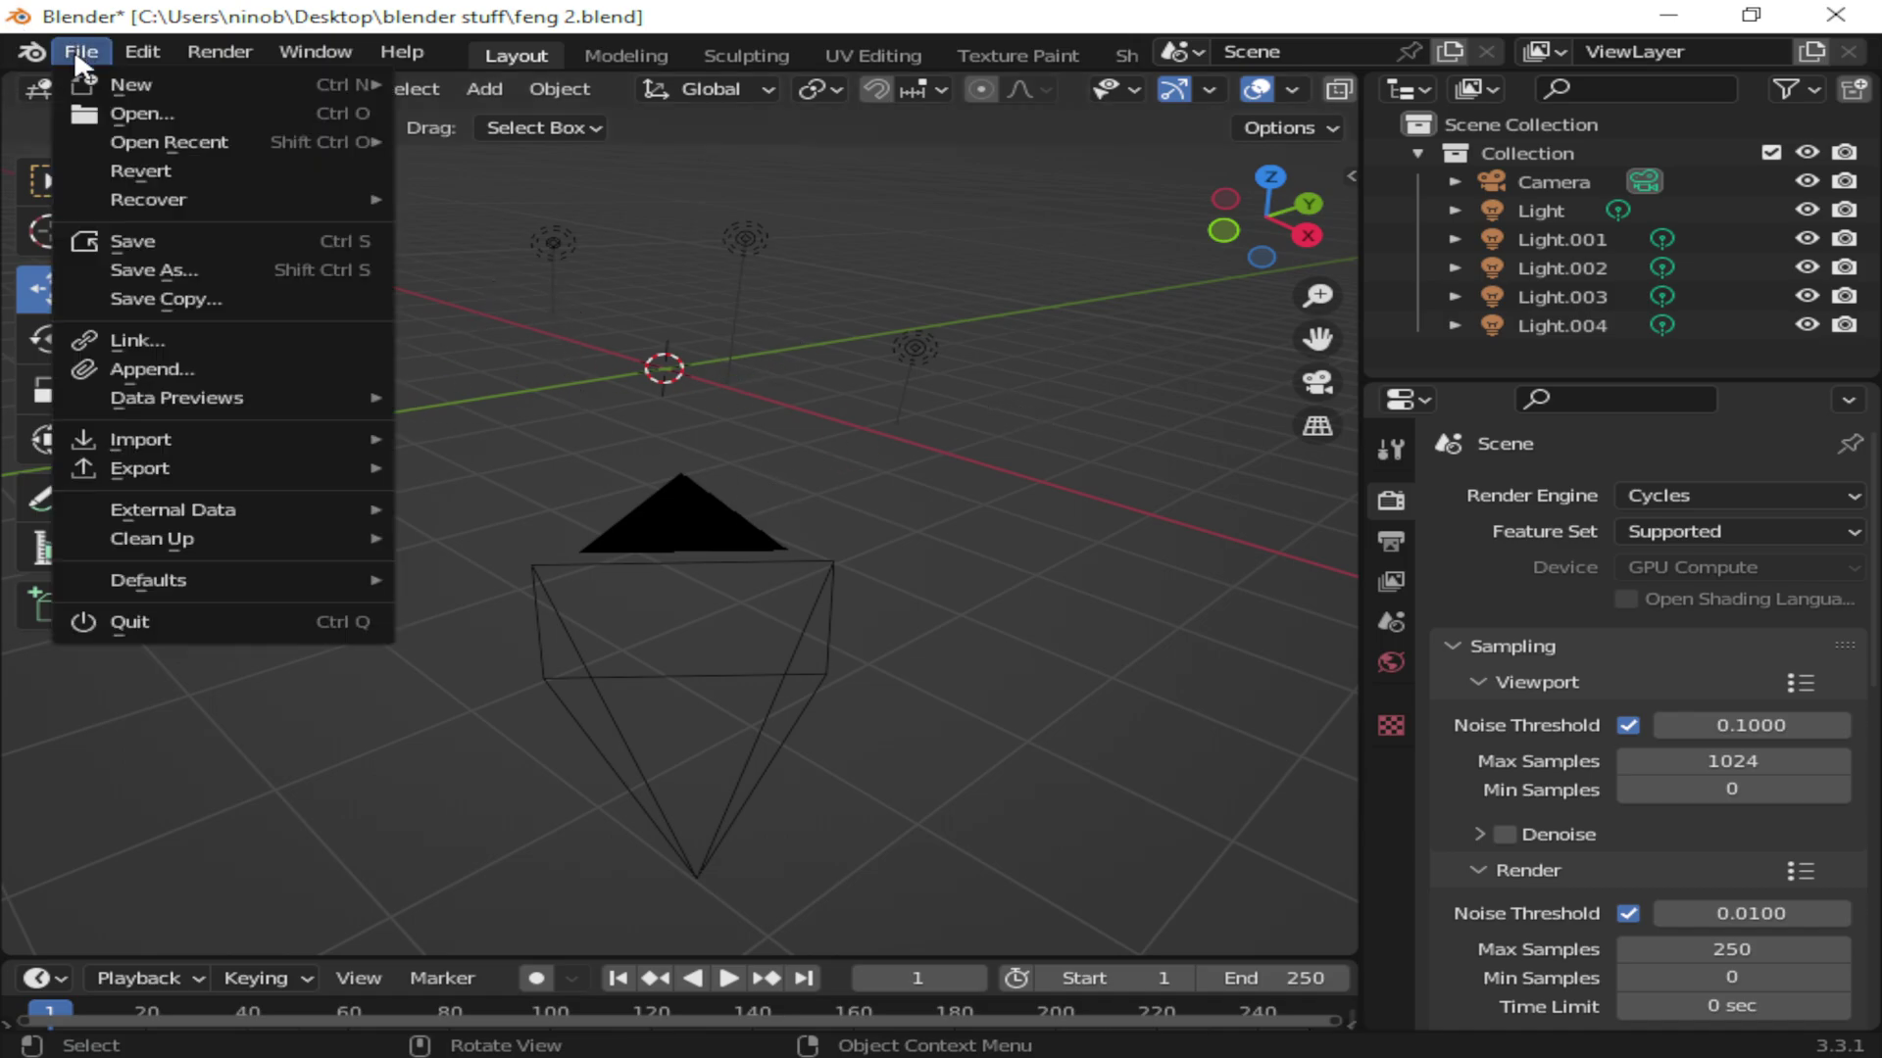
mouse_move(167, 85)
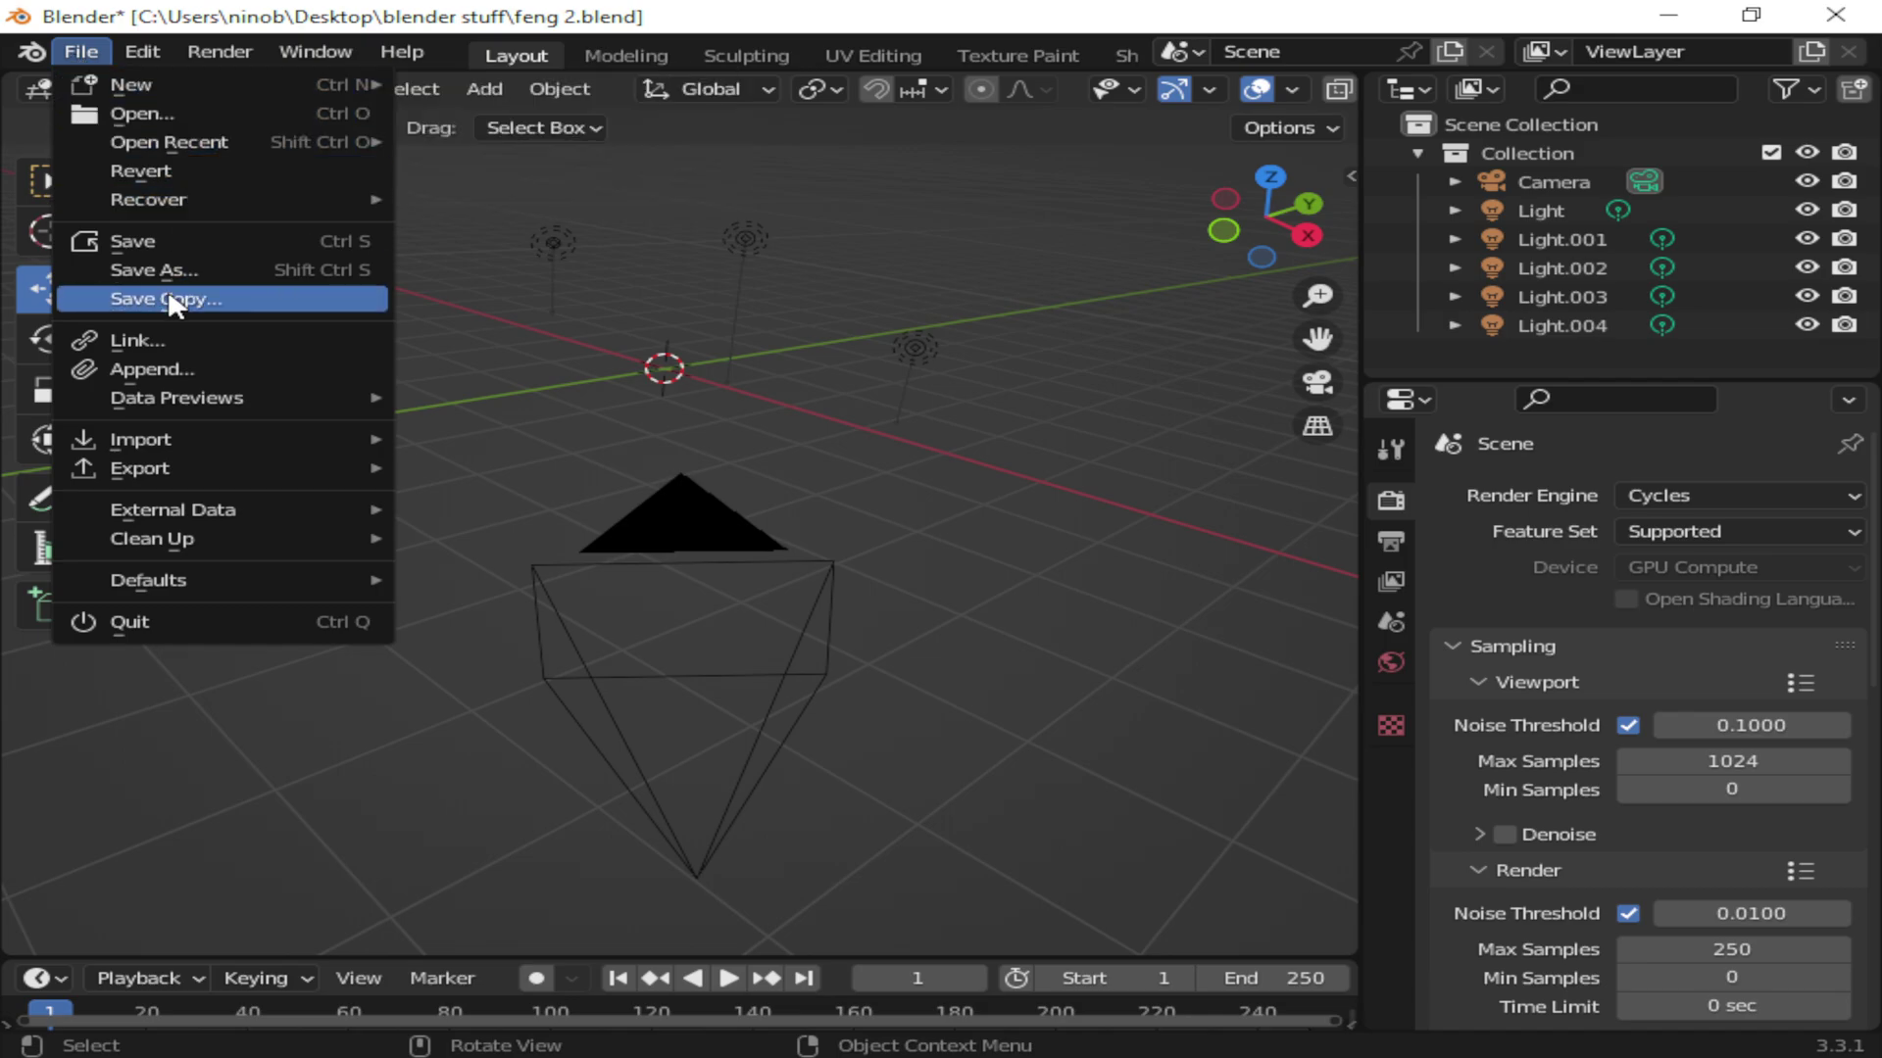
mouse_move(264, 453)
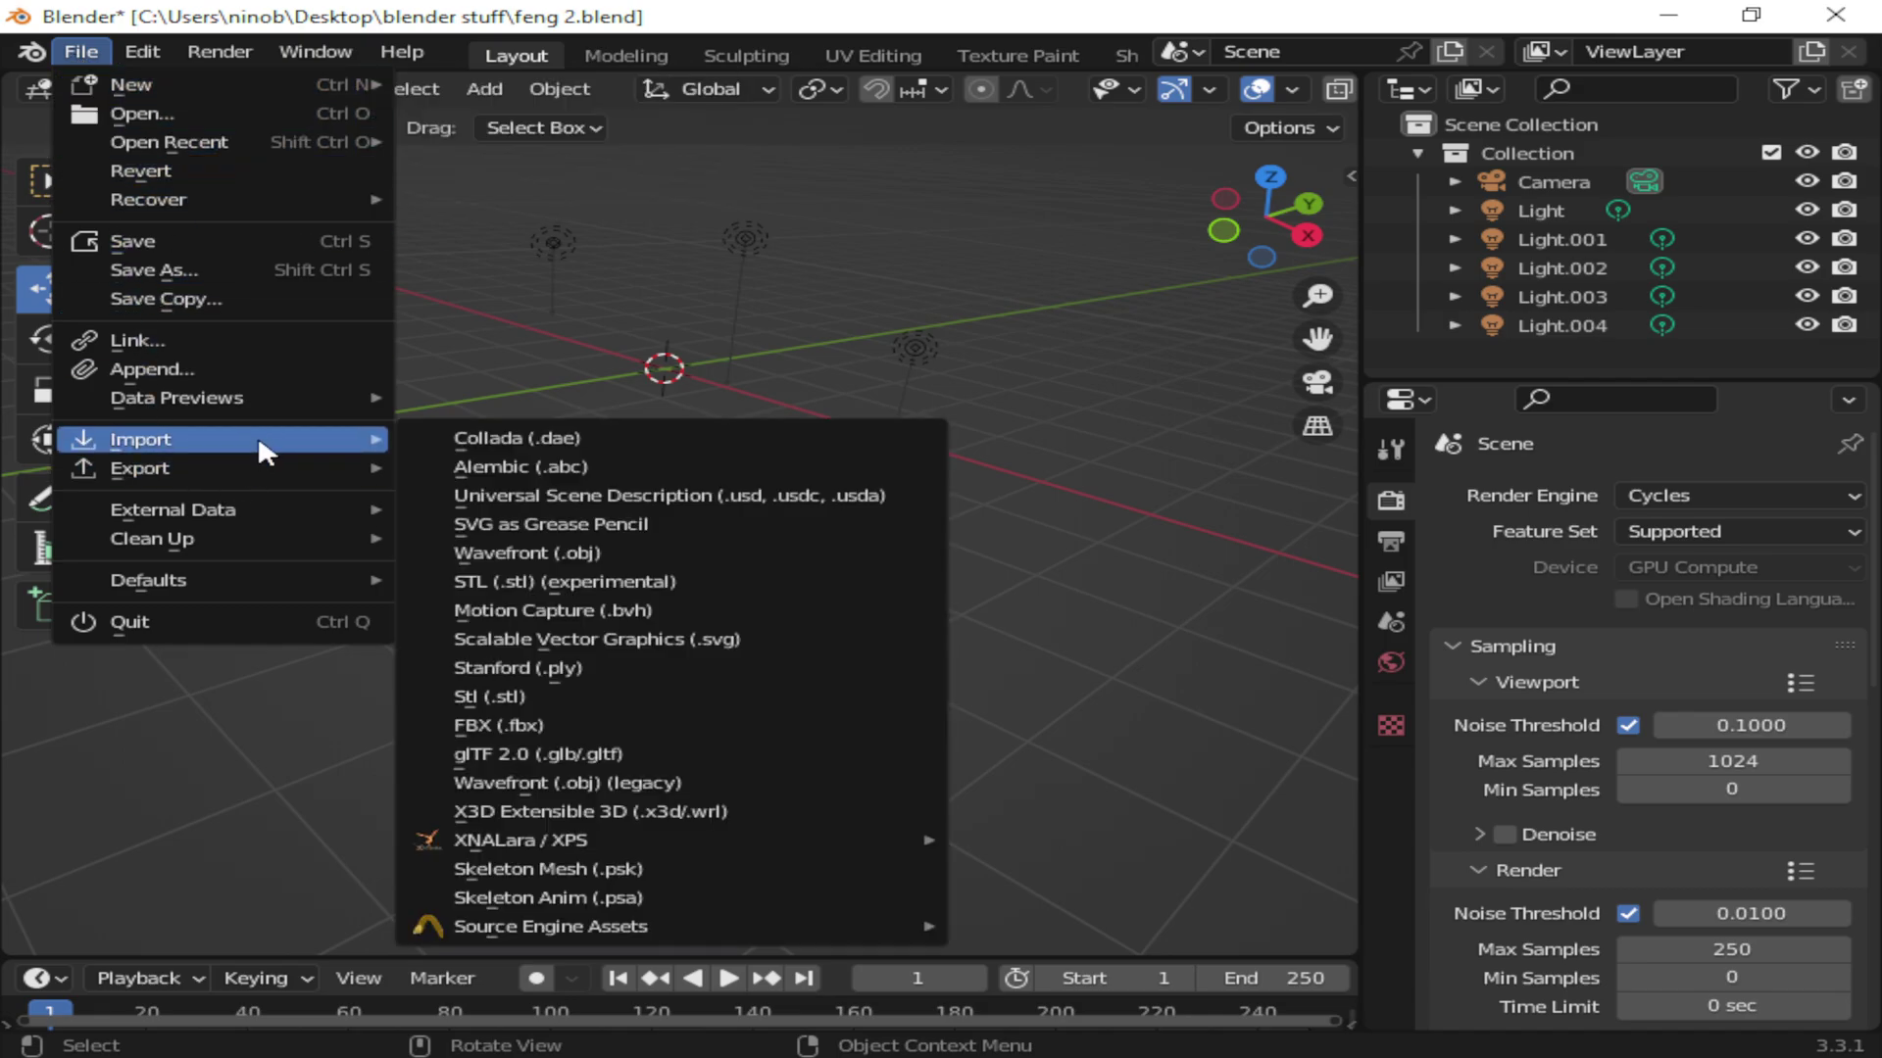
left_click(590, 725)
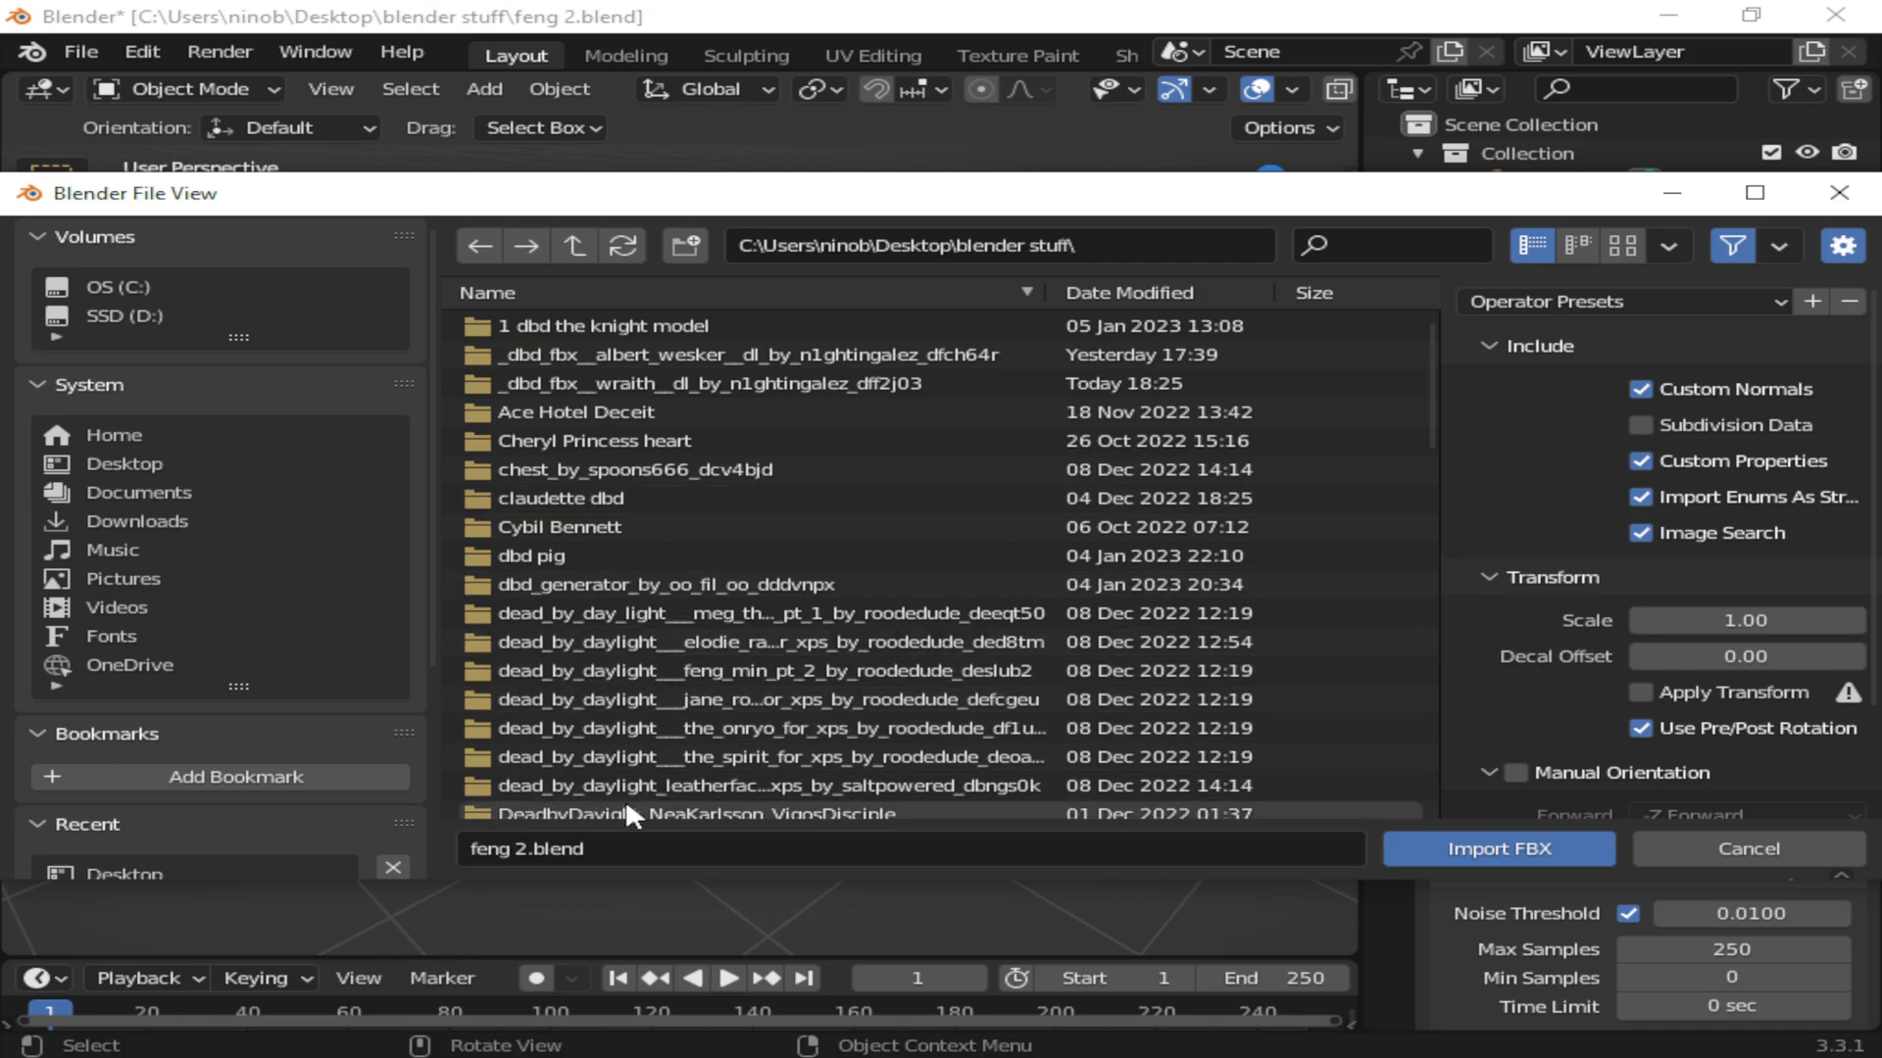
Step: Look through the model folders in the blender stuff directory for the character to import
scroll(674, 628, "down", 2)
scroll(676, 632, "down", 6)
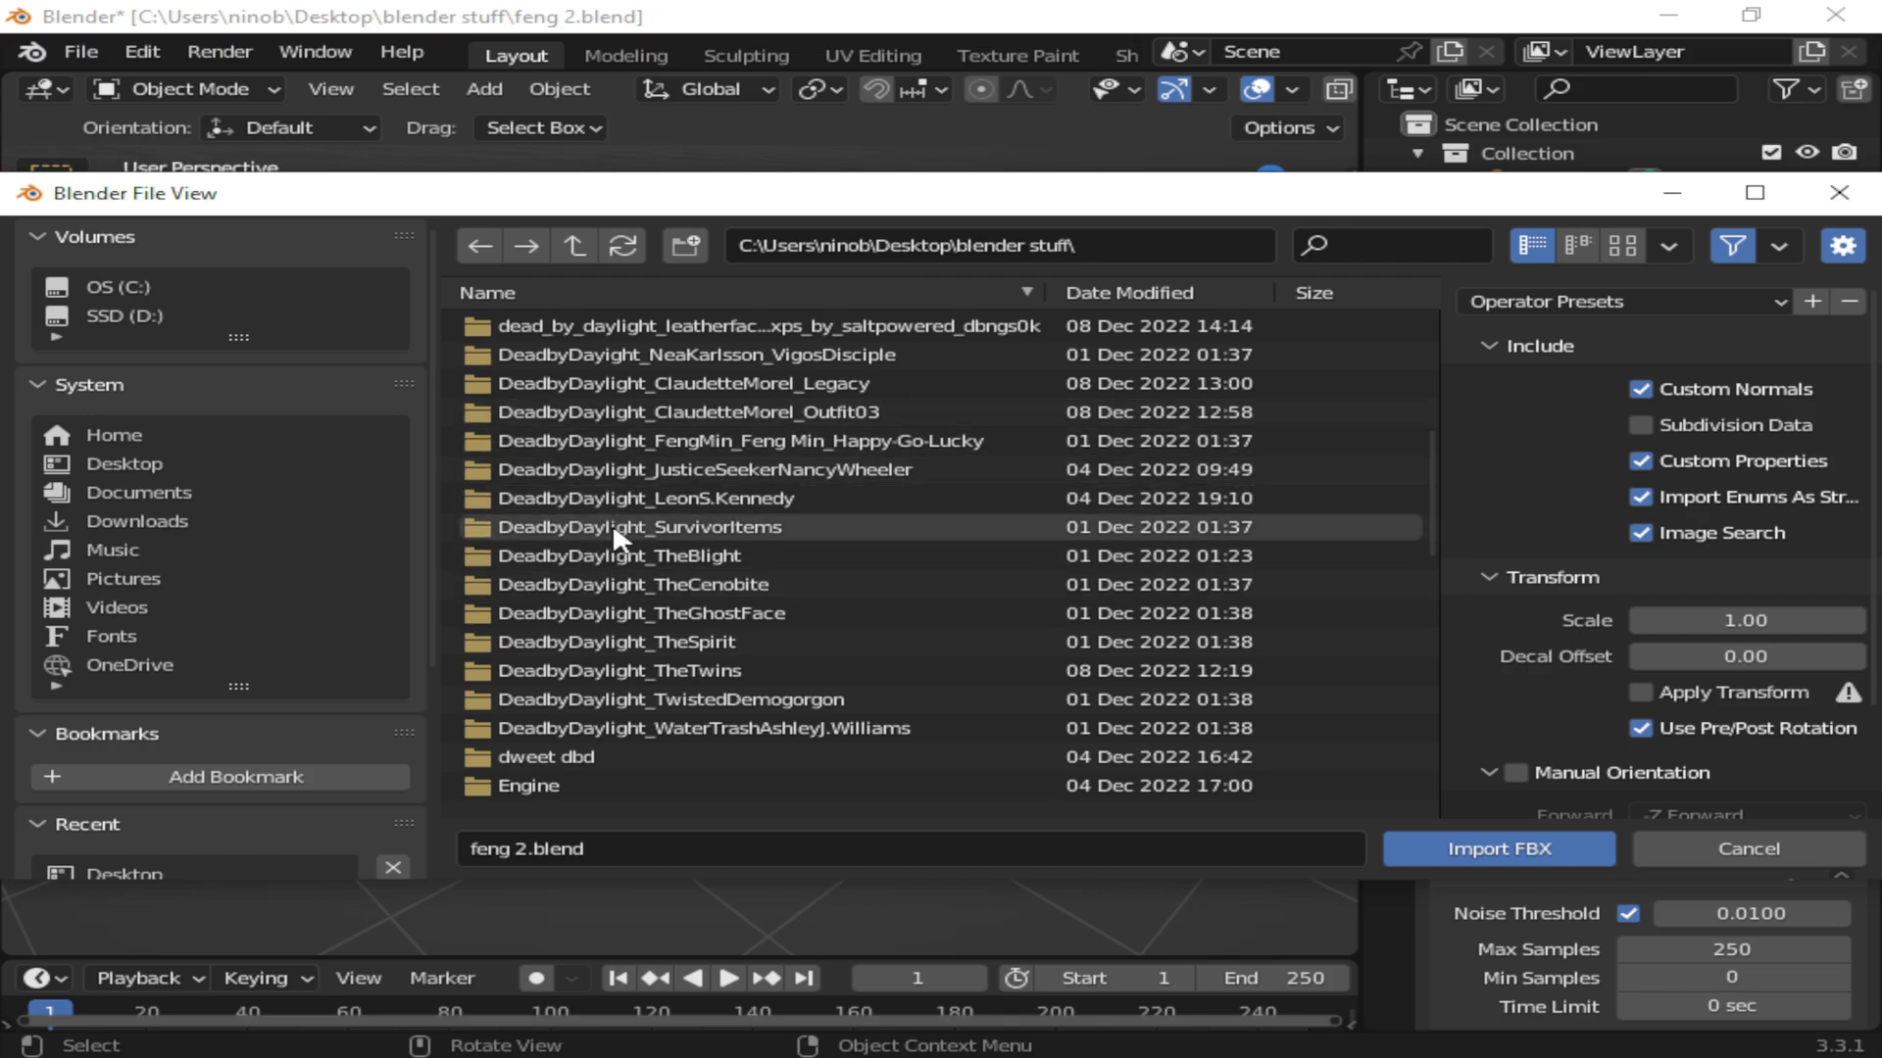
scroll(615, 542, "up", 2)
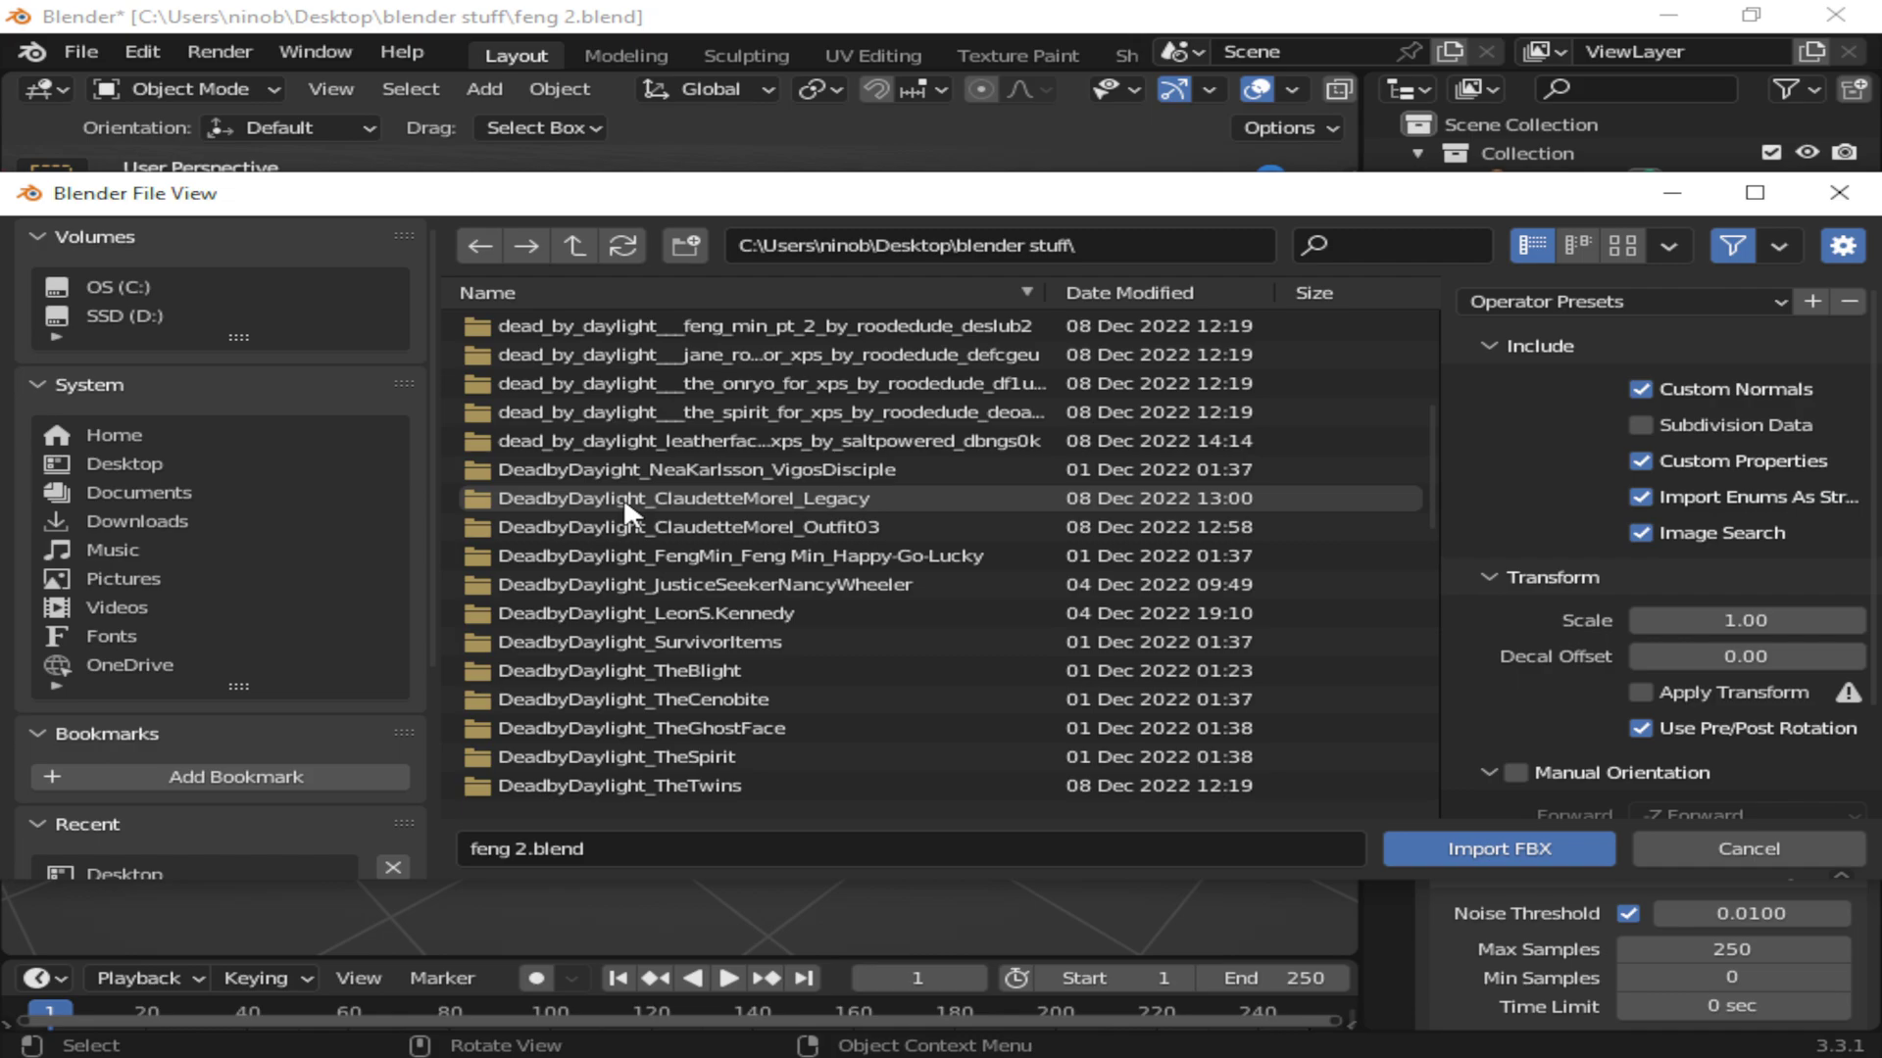
scroll(625, 512, "up", 2)
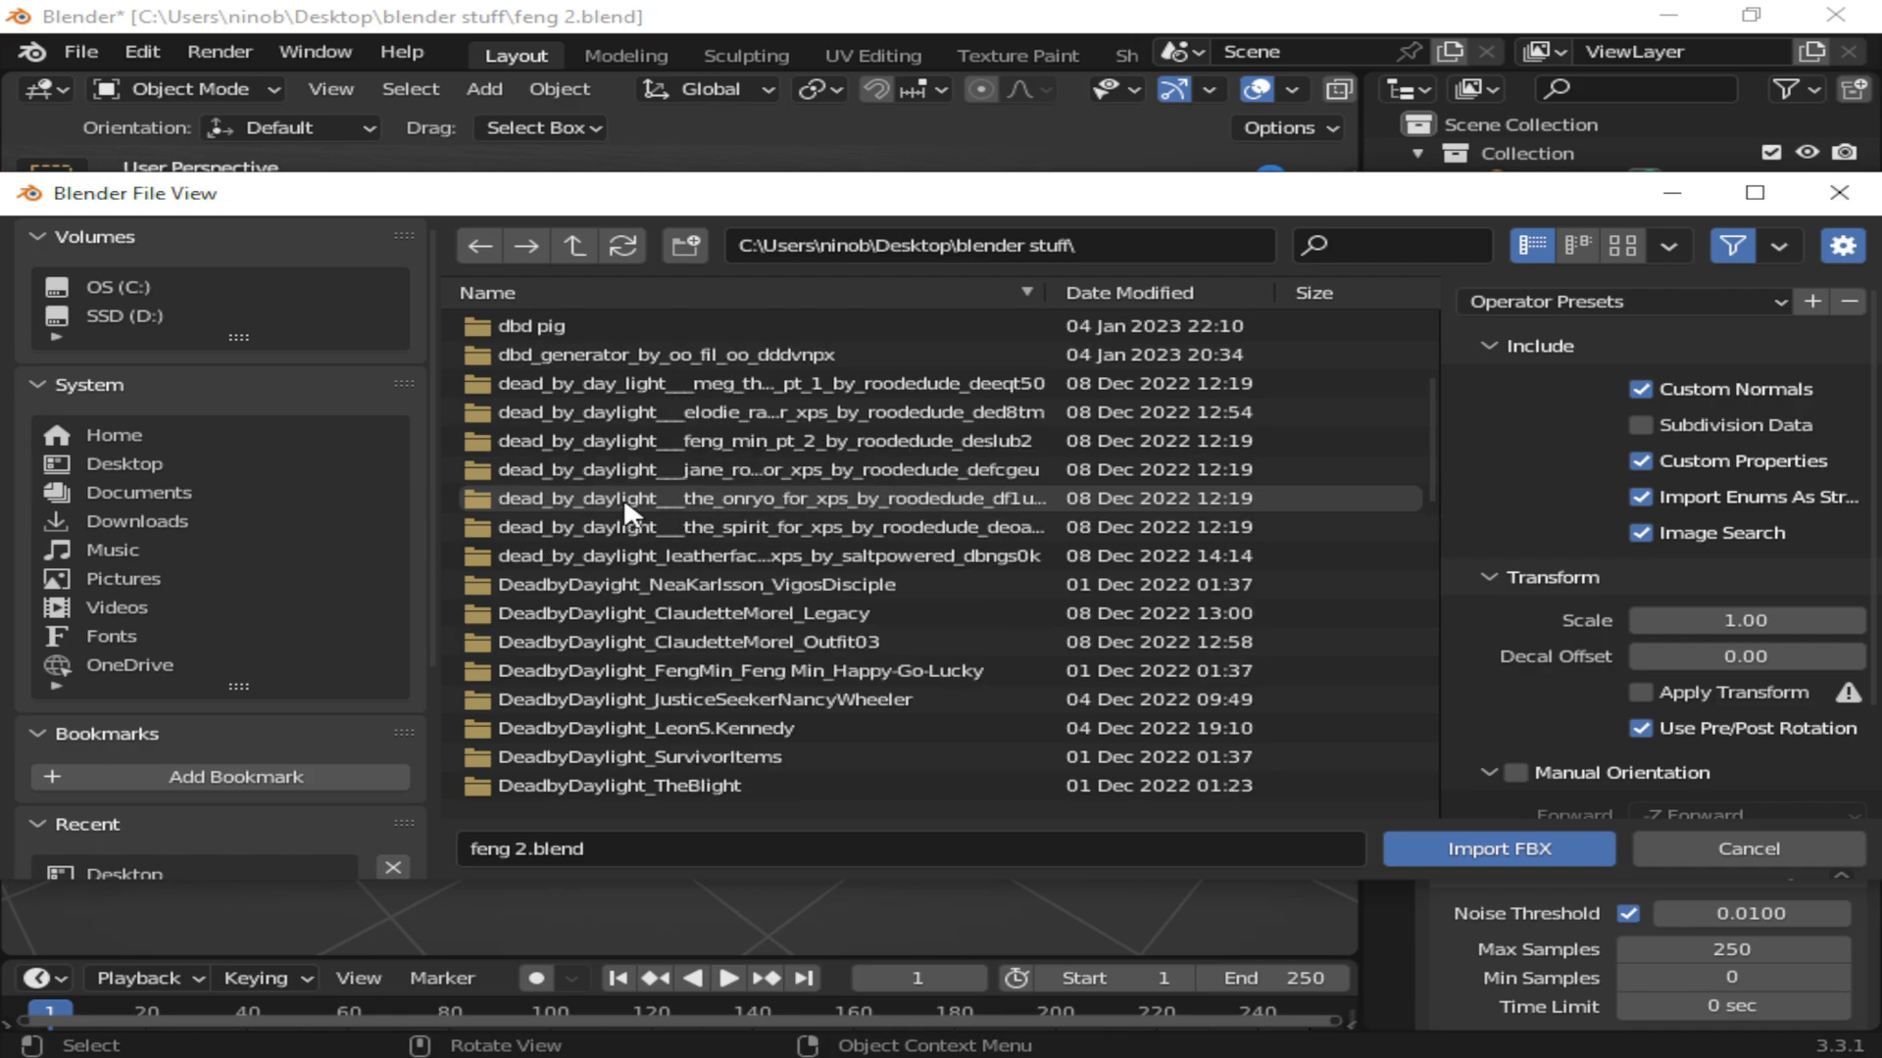
scroll(624, 508, "up", 3)
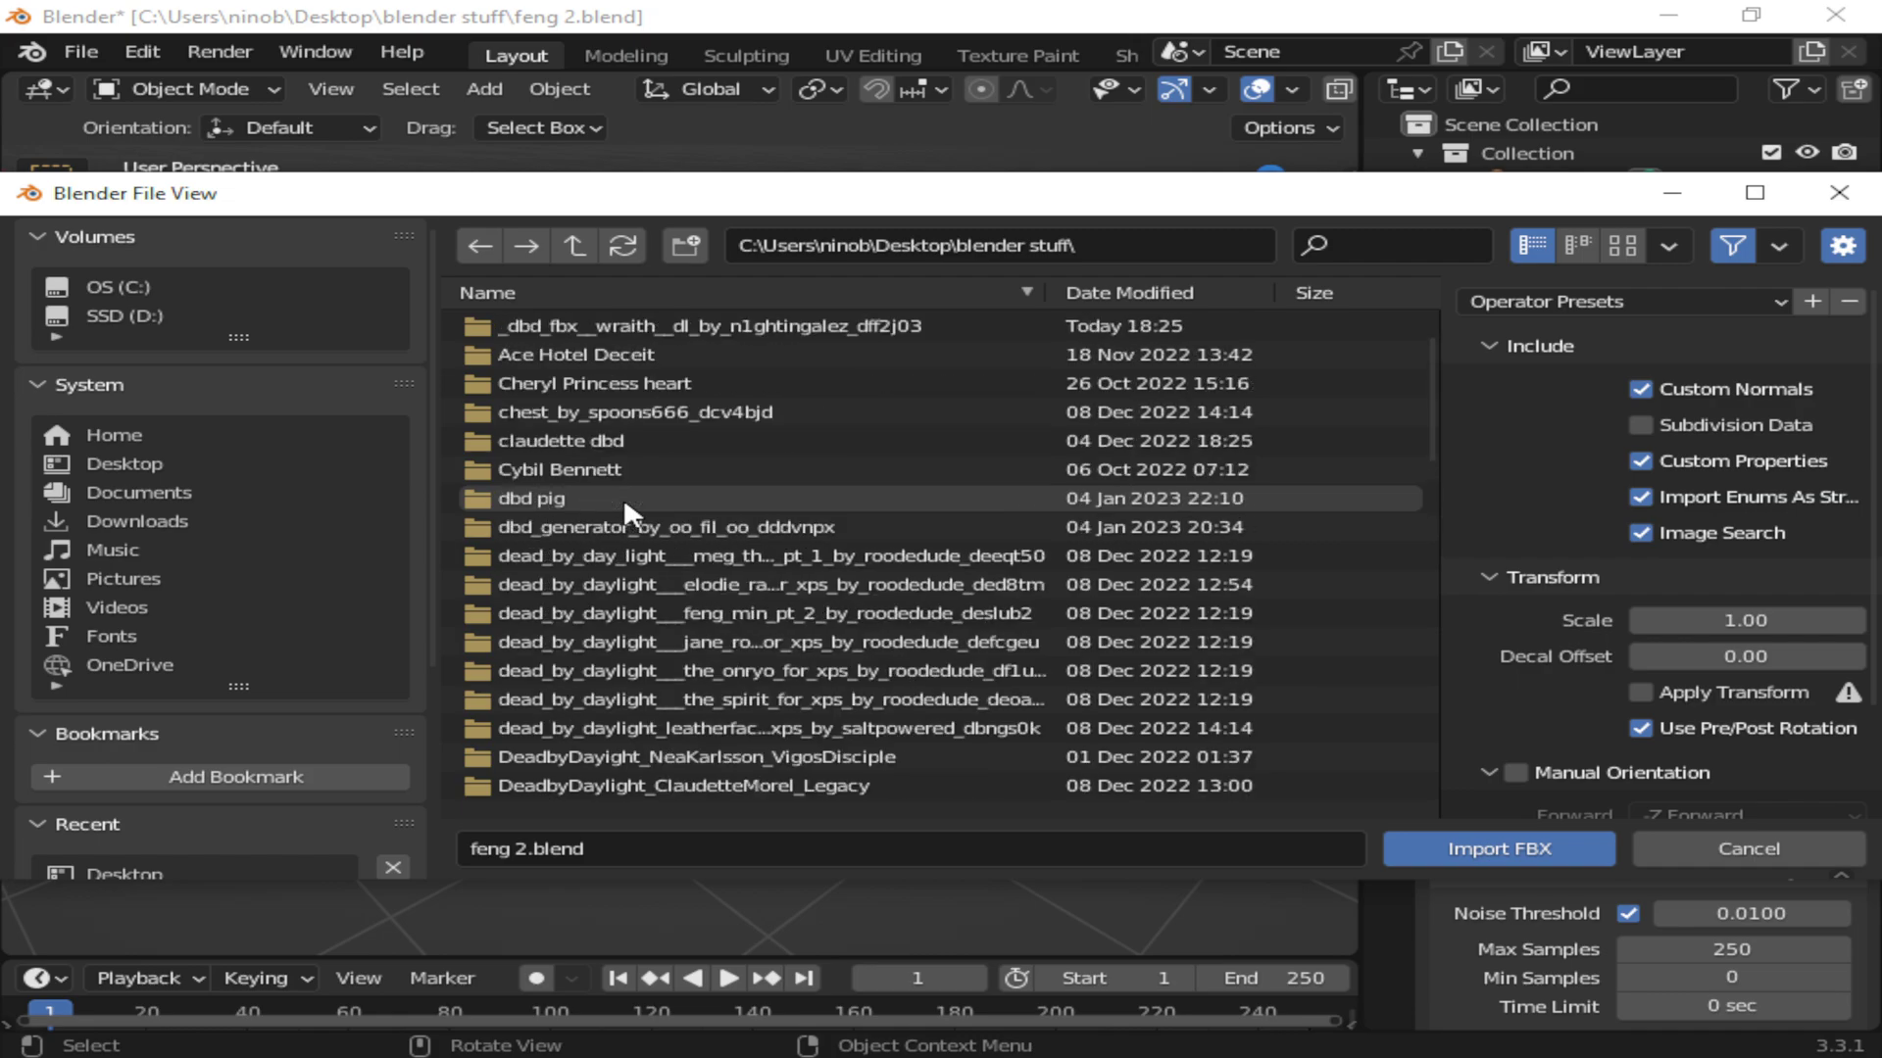
scroll(627, 505, "down", 3)
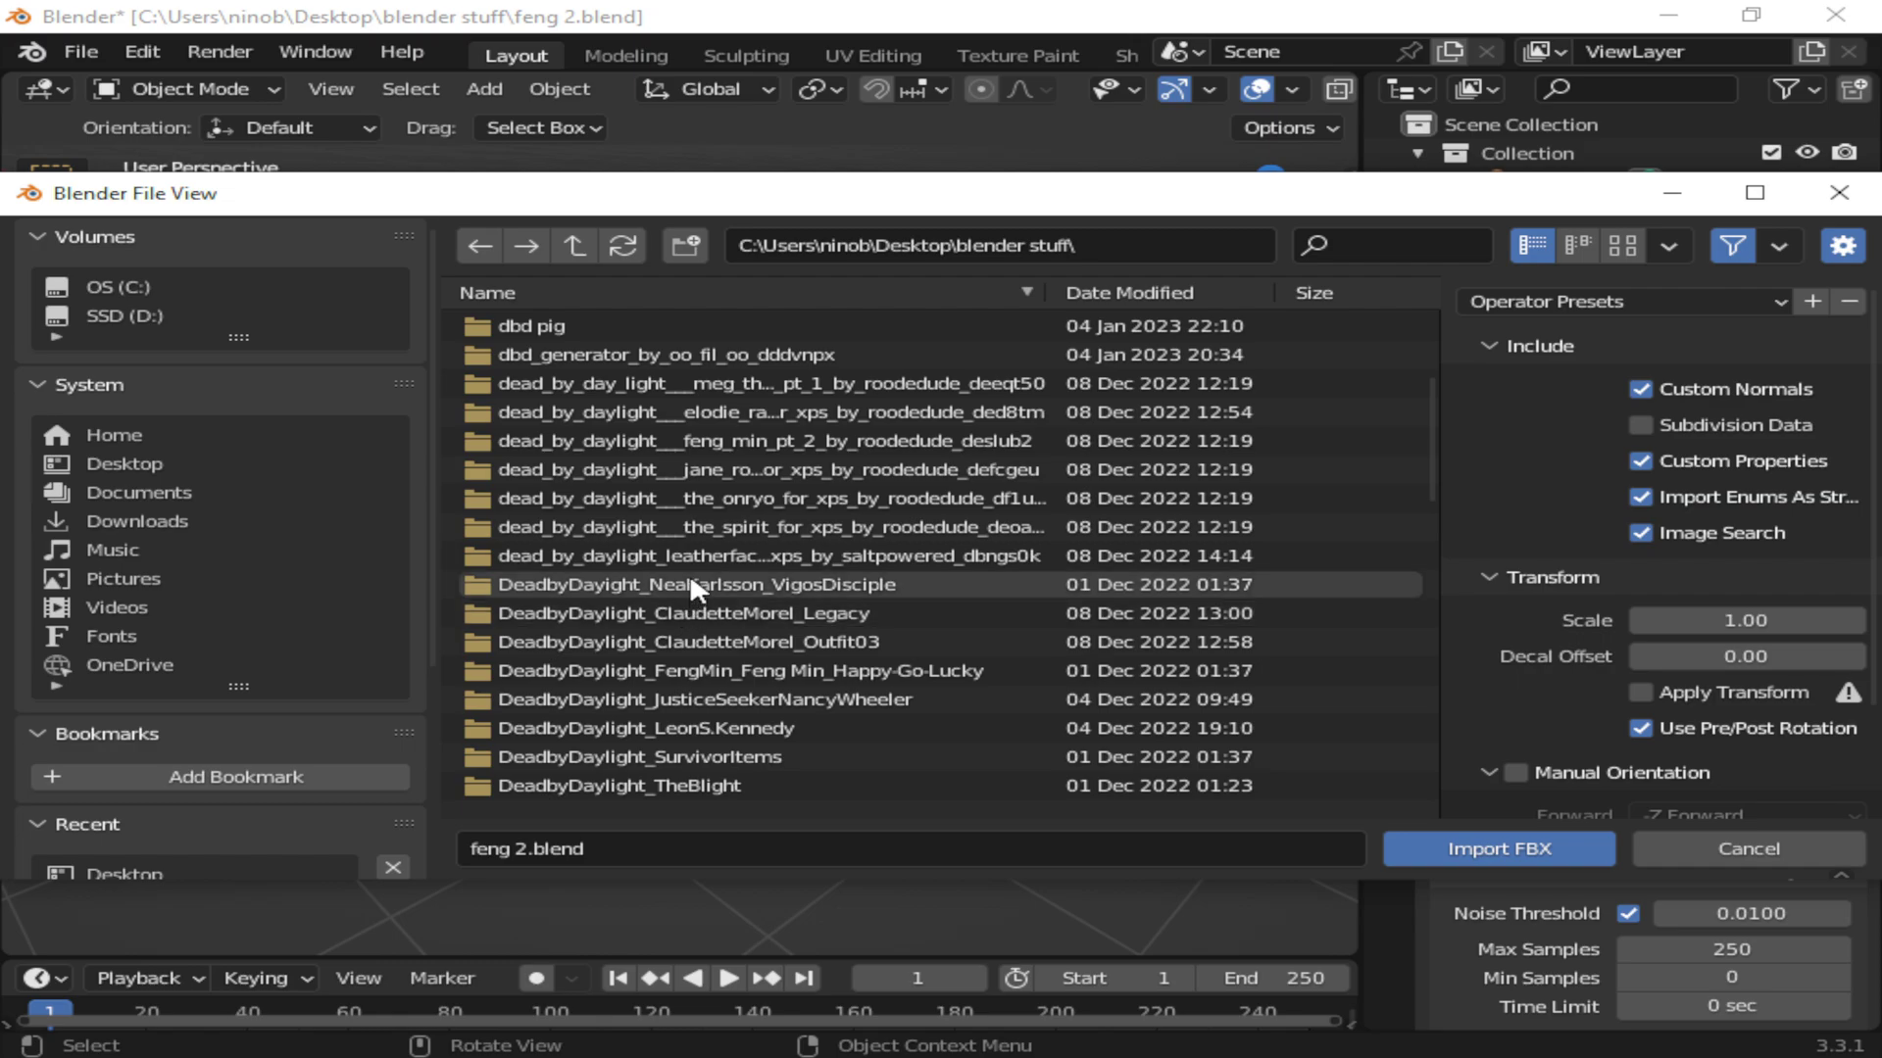
scroll(691, 579, "down", 14)
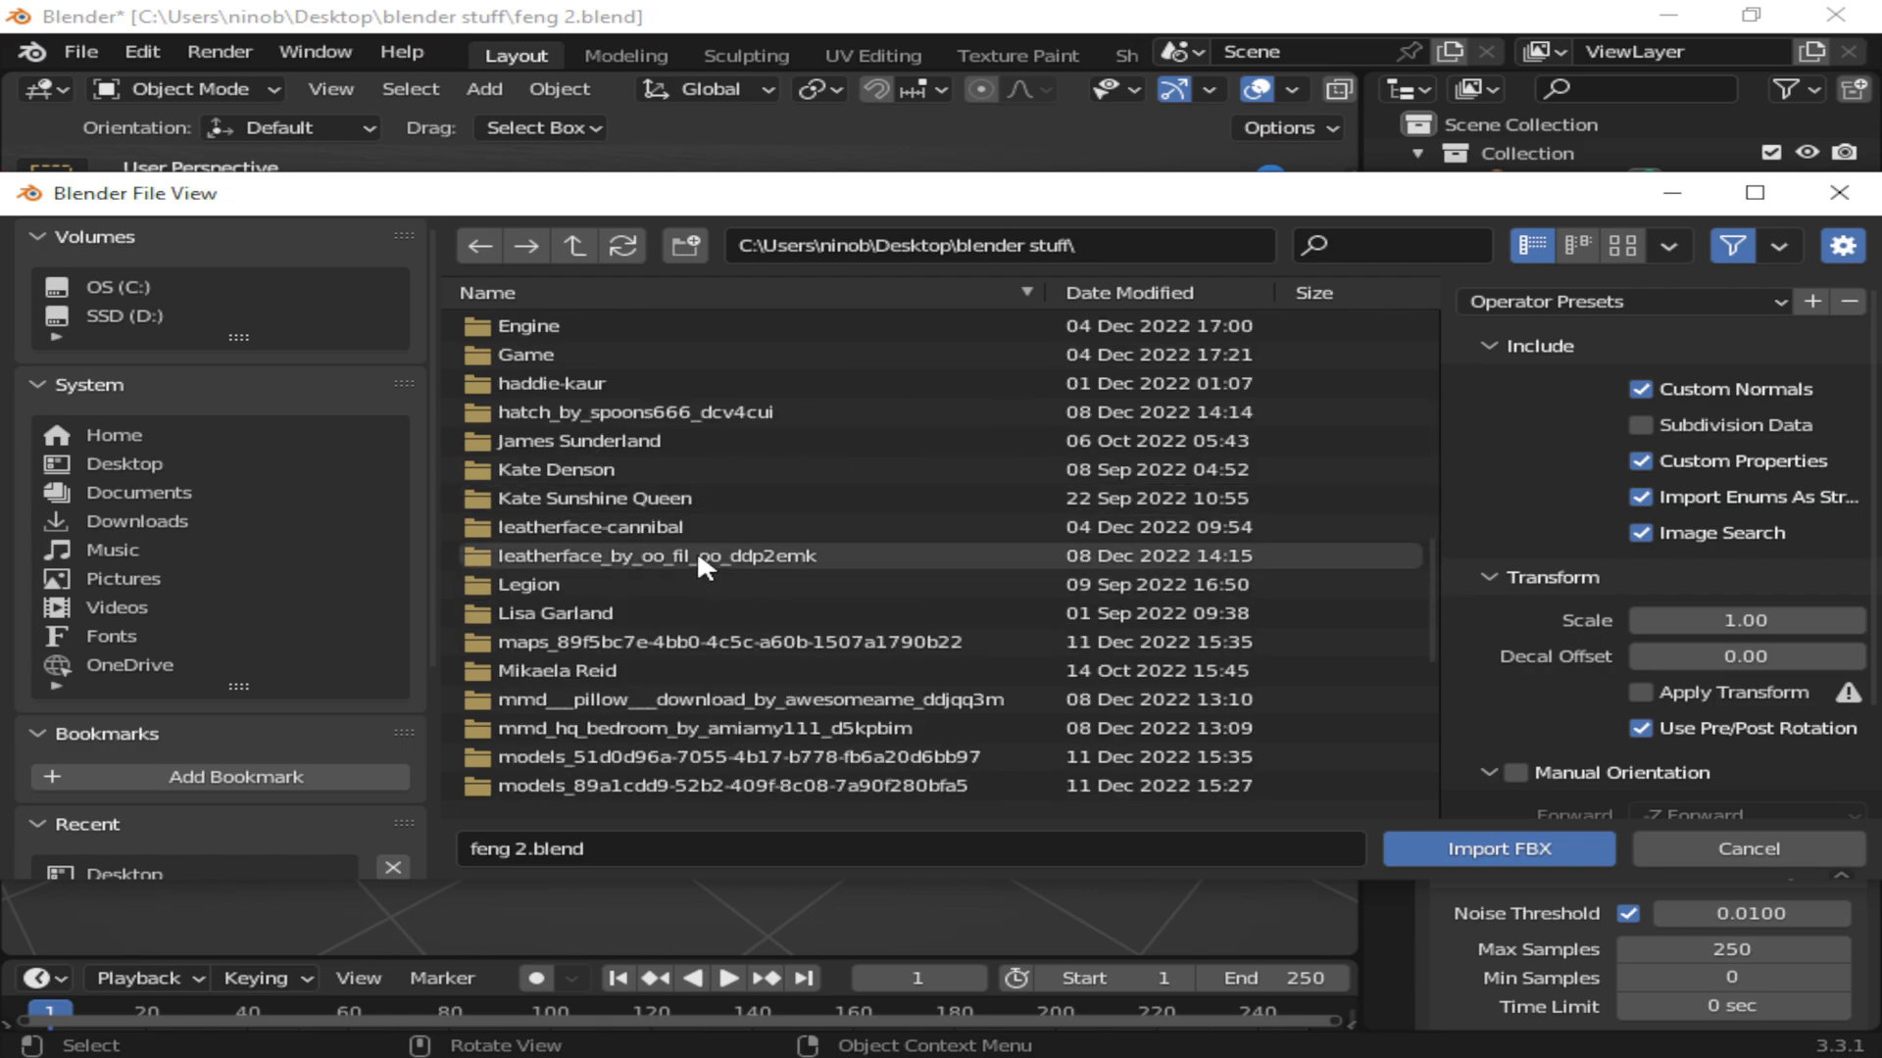
scroll(699, 556, "down", 2)
scroll(685, 600, "down", 7)
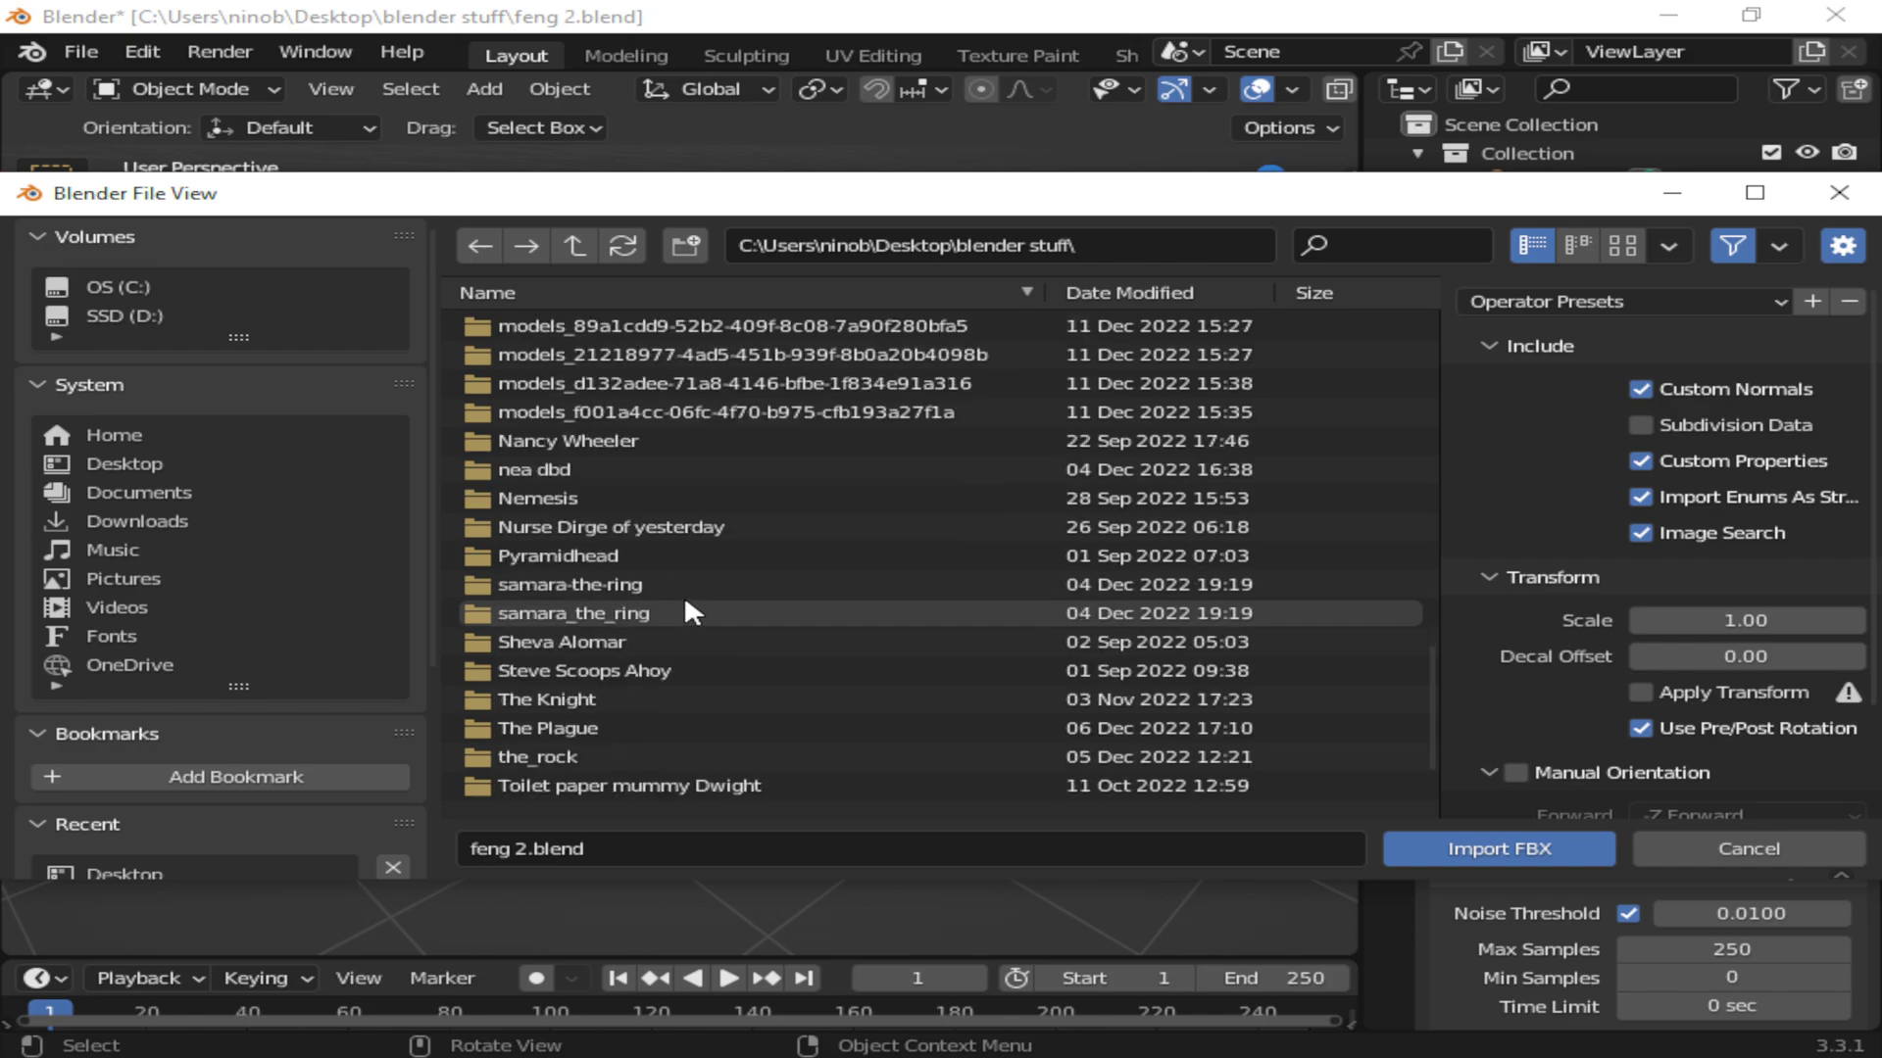
scroll(686, 600, "up", 20)
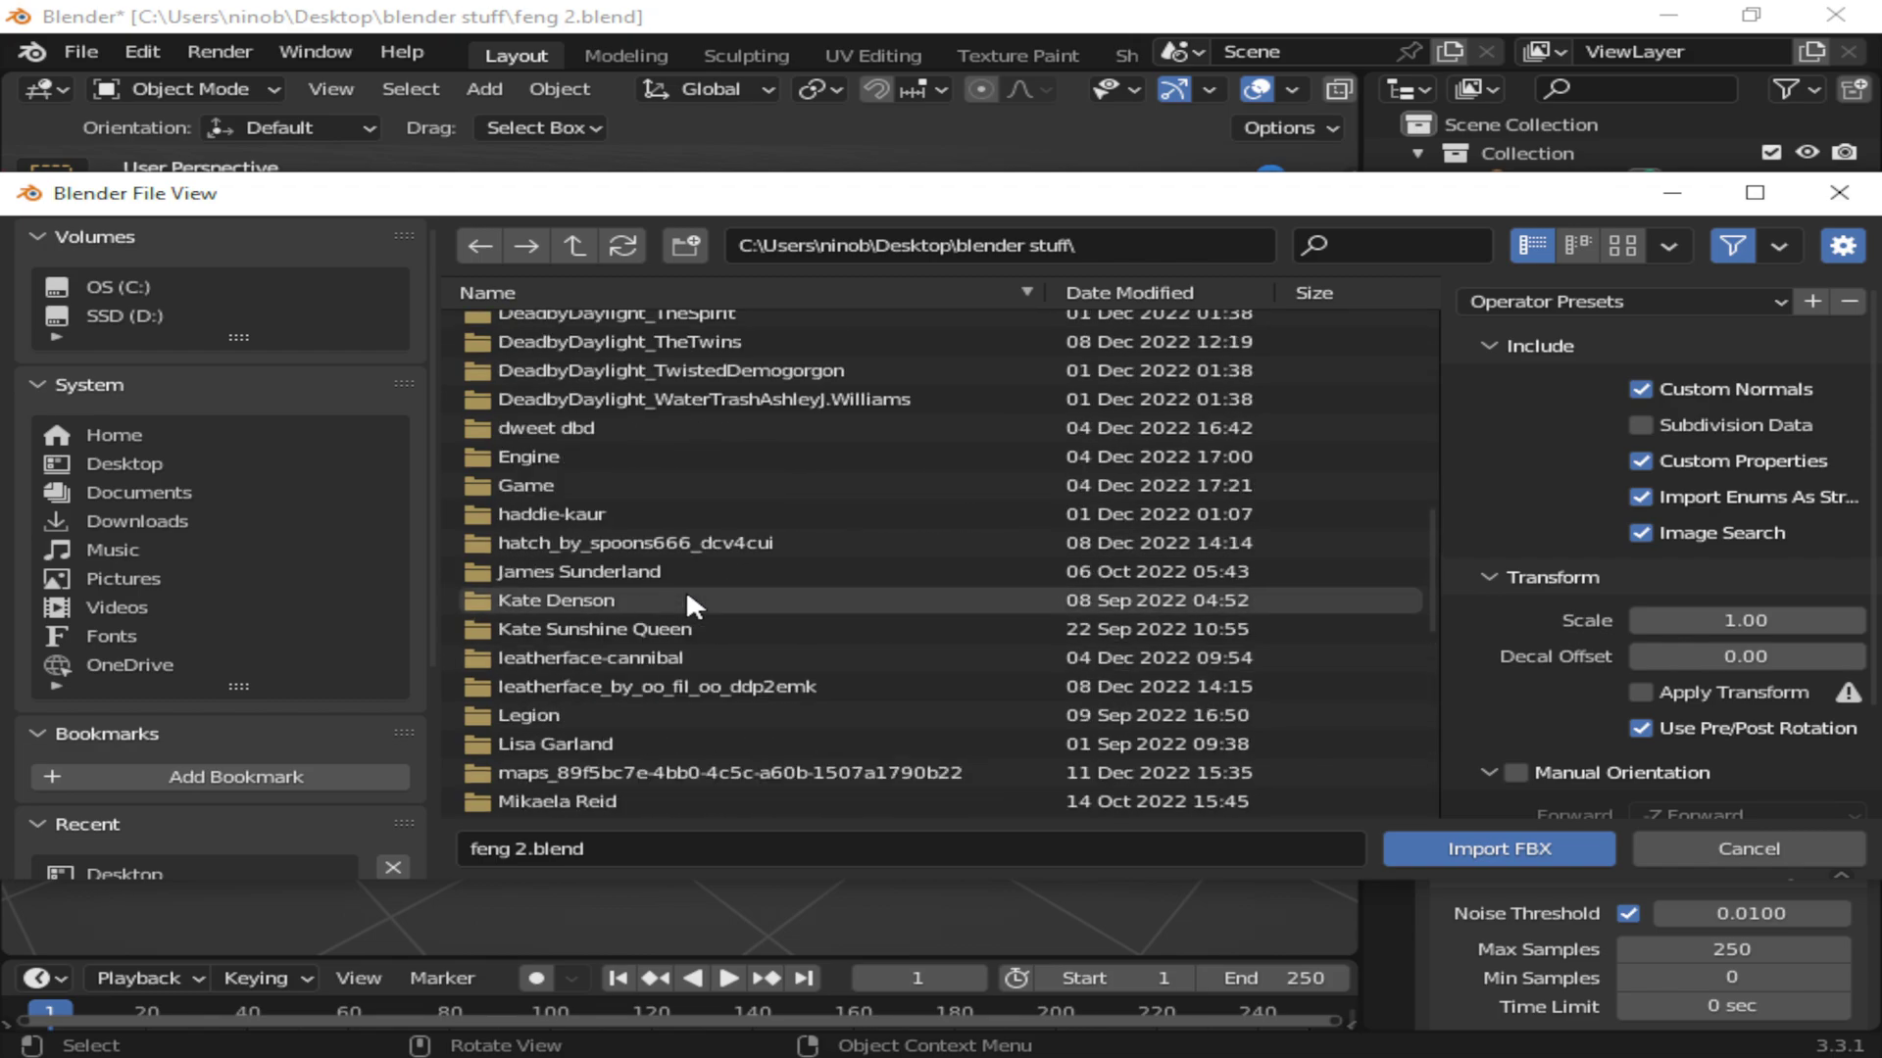
scroll(689, 596, "up", 3)
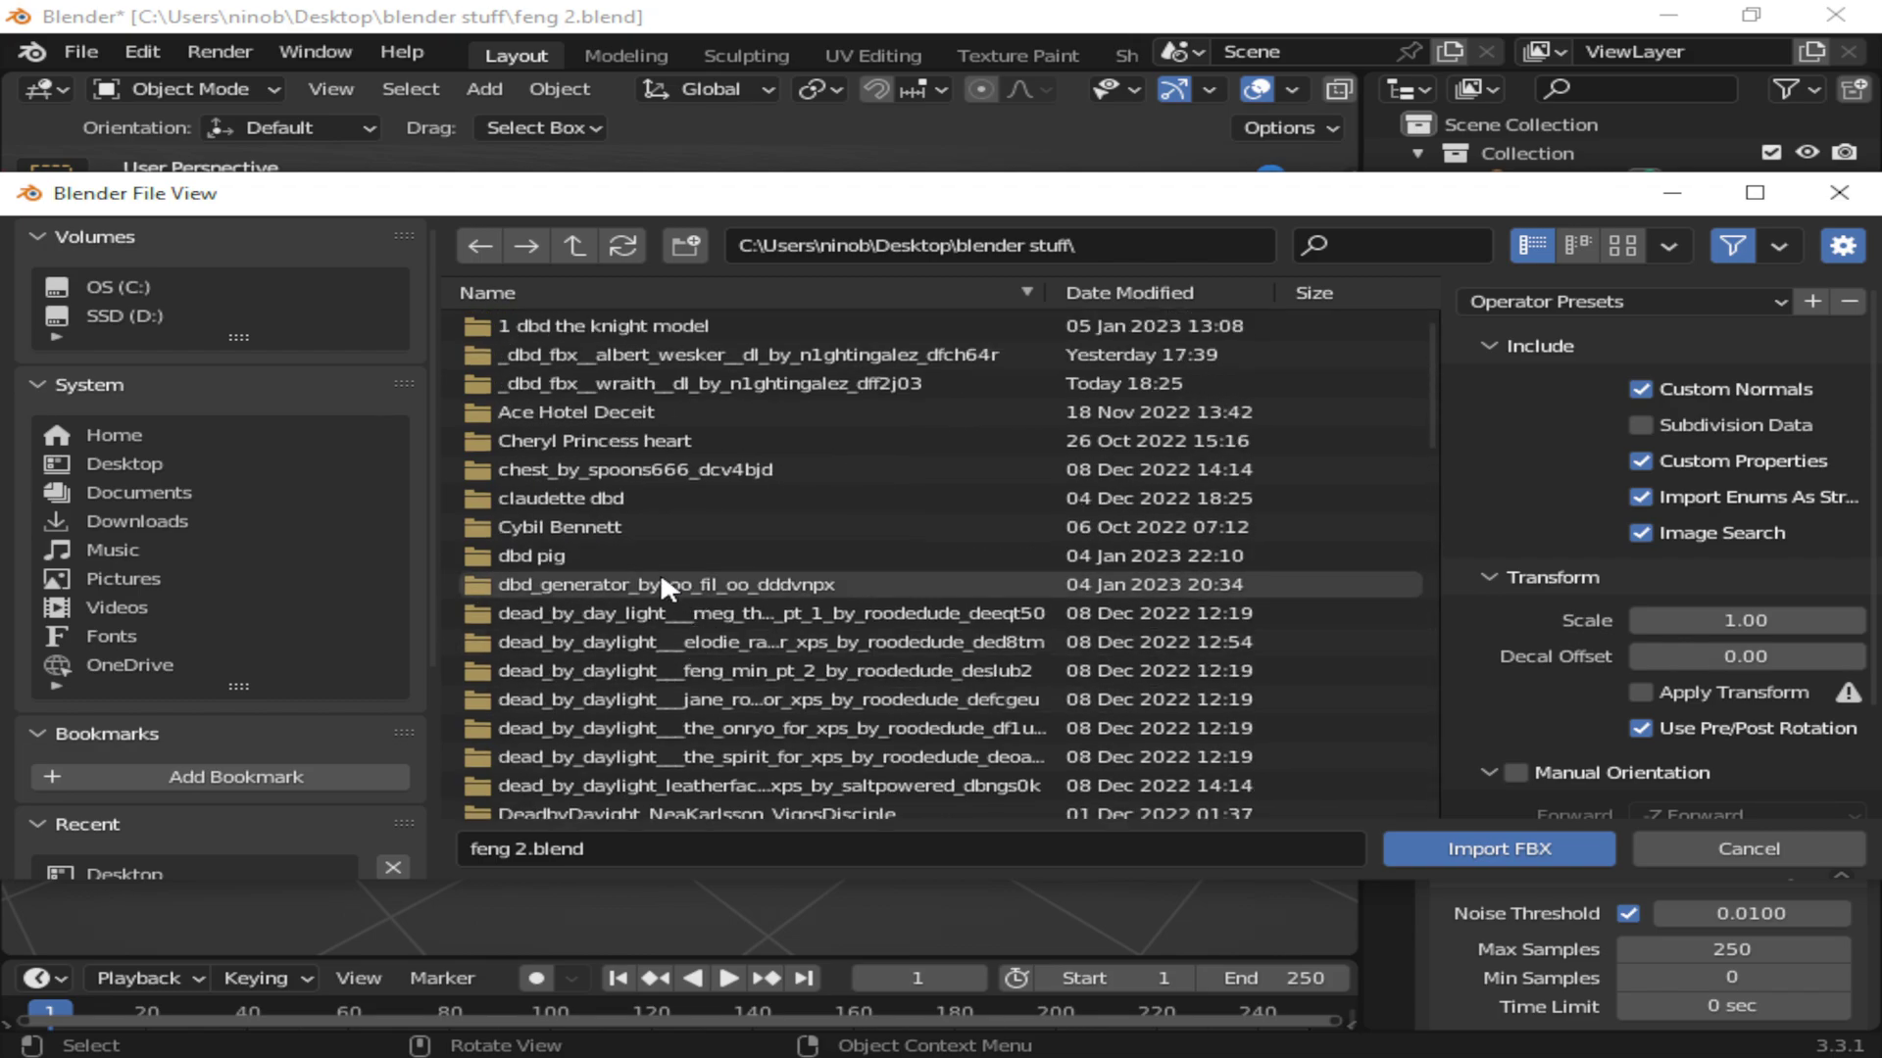
Step: Import Wraith.fbx from the Wraith subfolder of _dbd_fbx__wraith__dl_by_n1ghtingalez_dff2j03
left_click(615, 391)
left_click(625, 324)
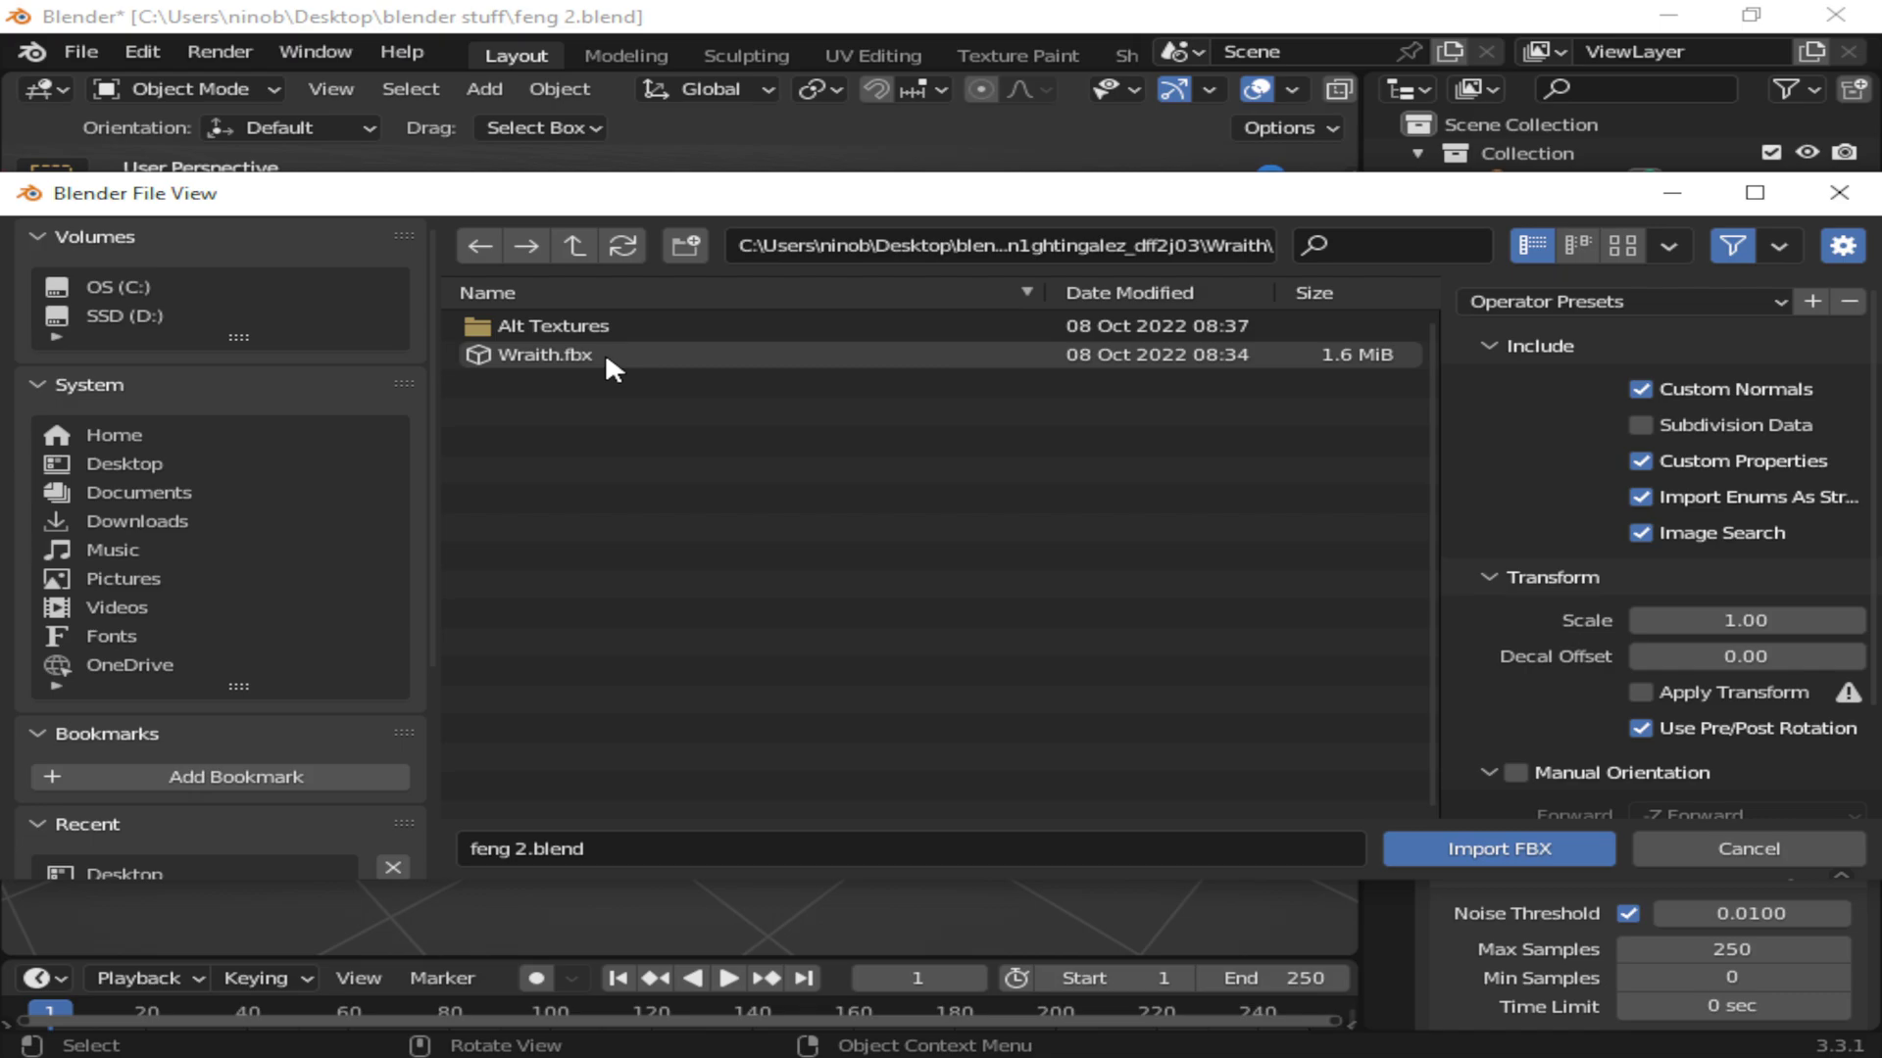
left_click(610, 354)
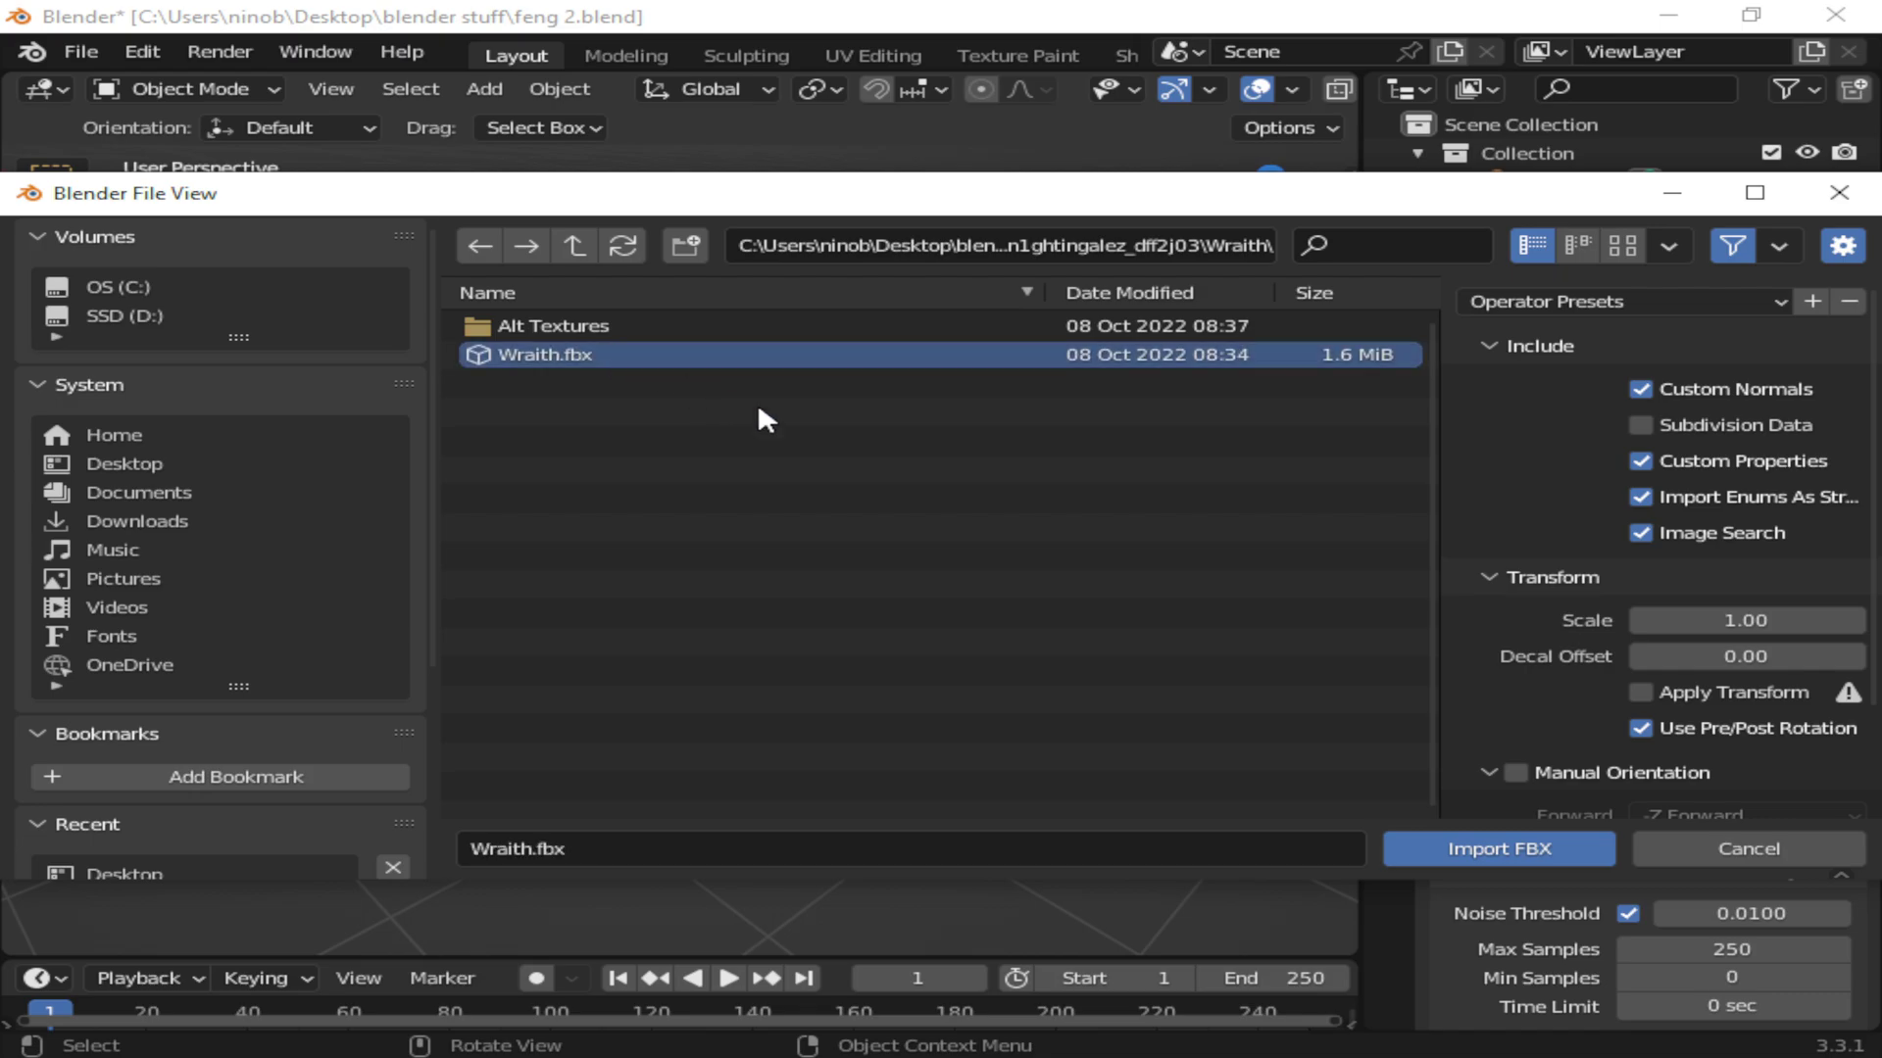
left_click(1475, 854)
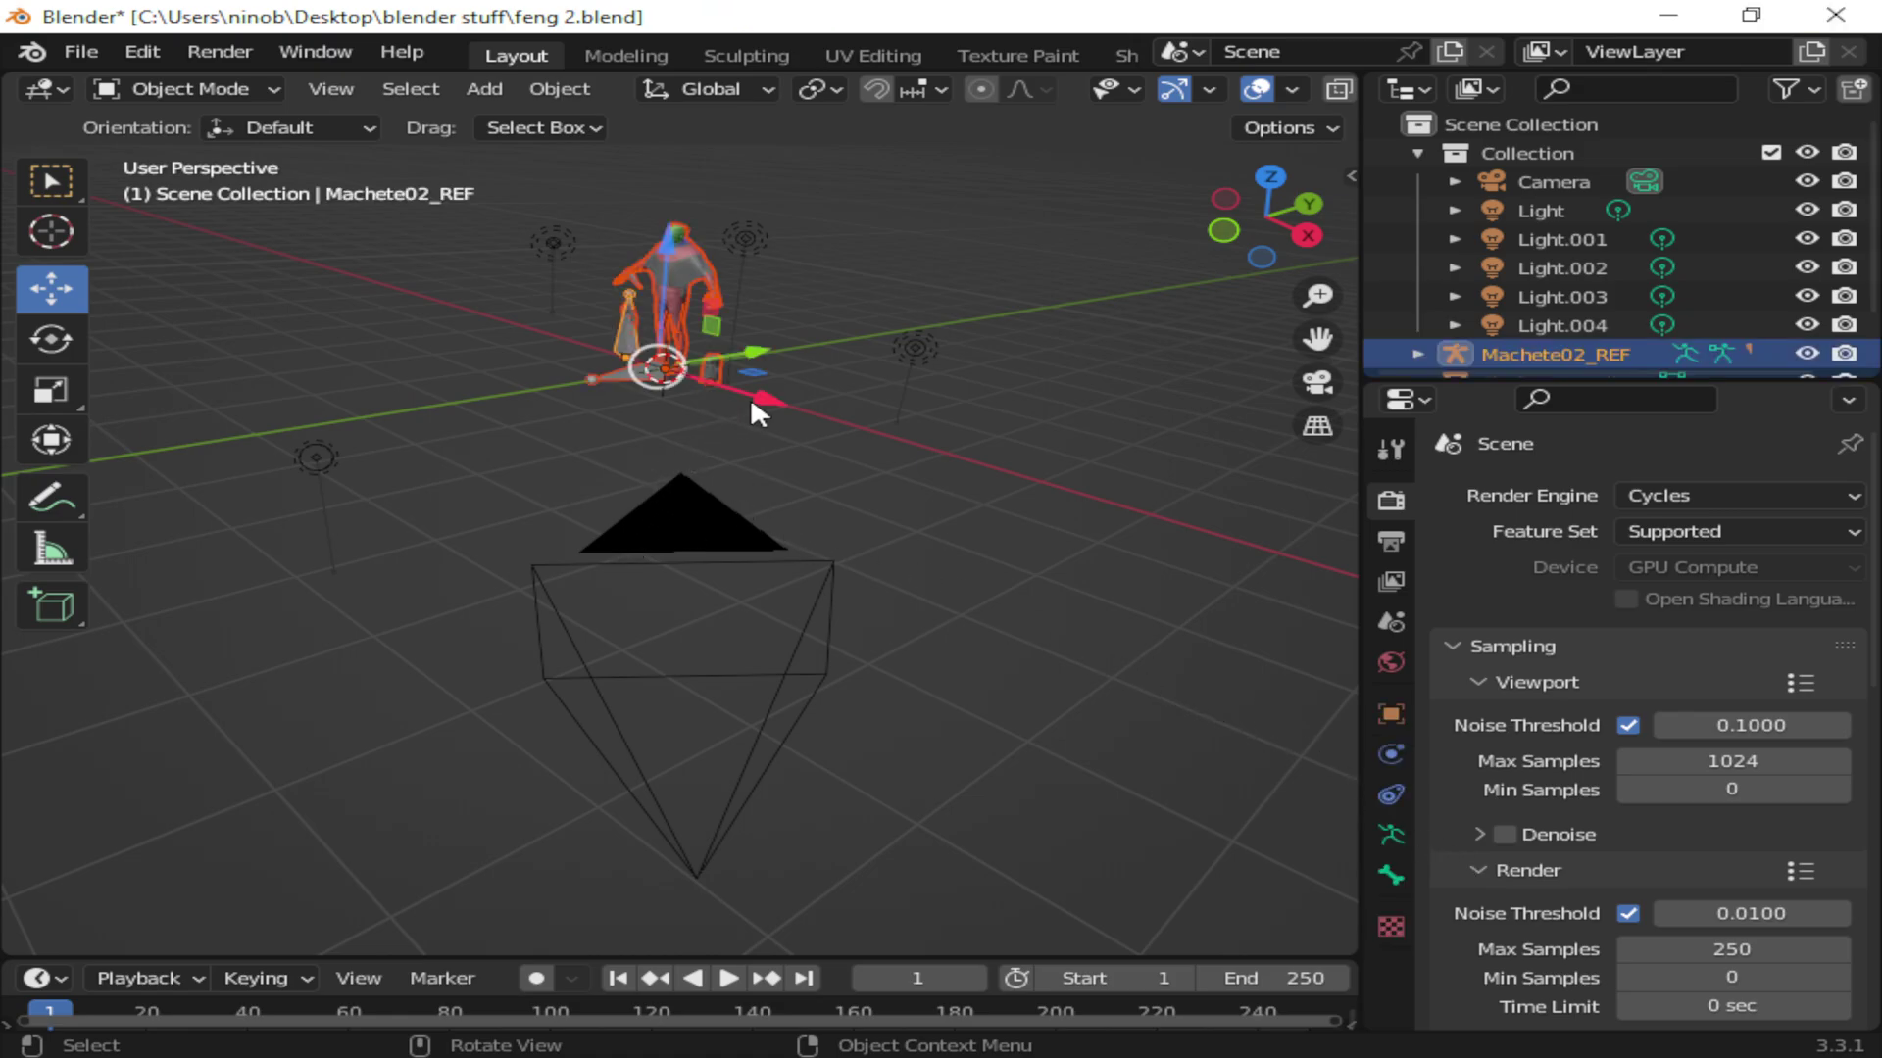
Step: Select the camera and use Walk Navigation to move the viewpoint closer to it
middle_click_drag(868, 431, 932, 403)
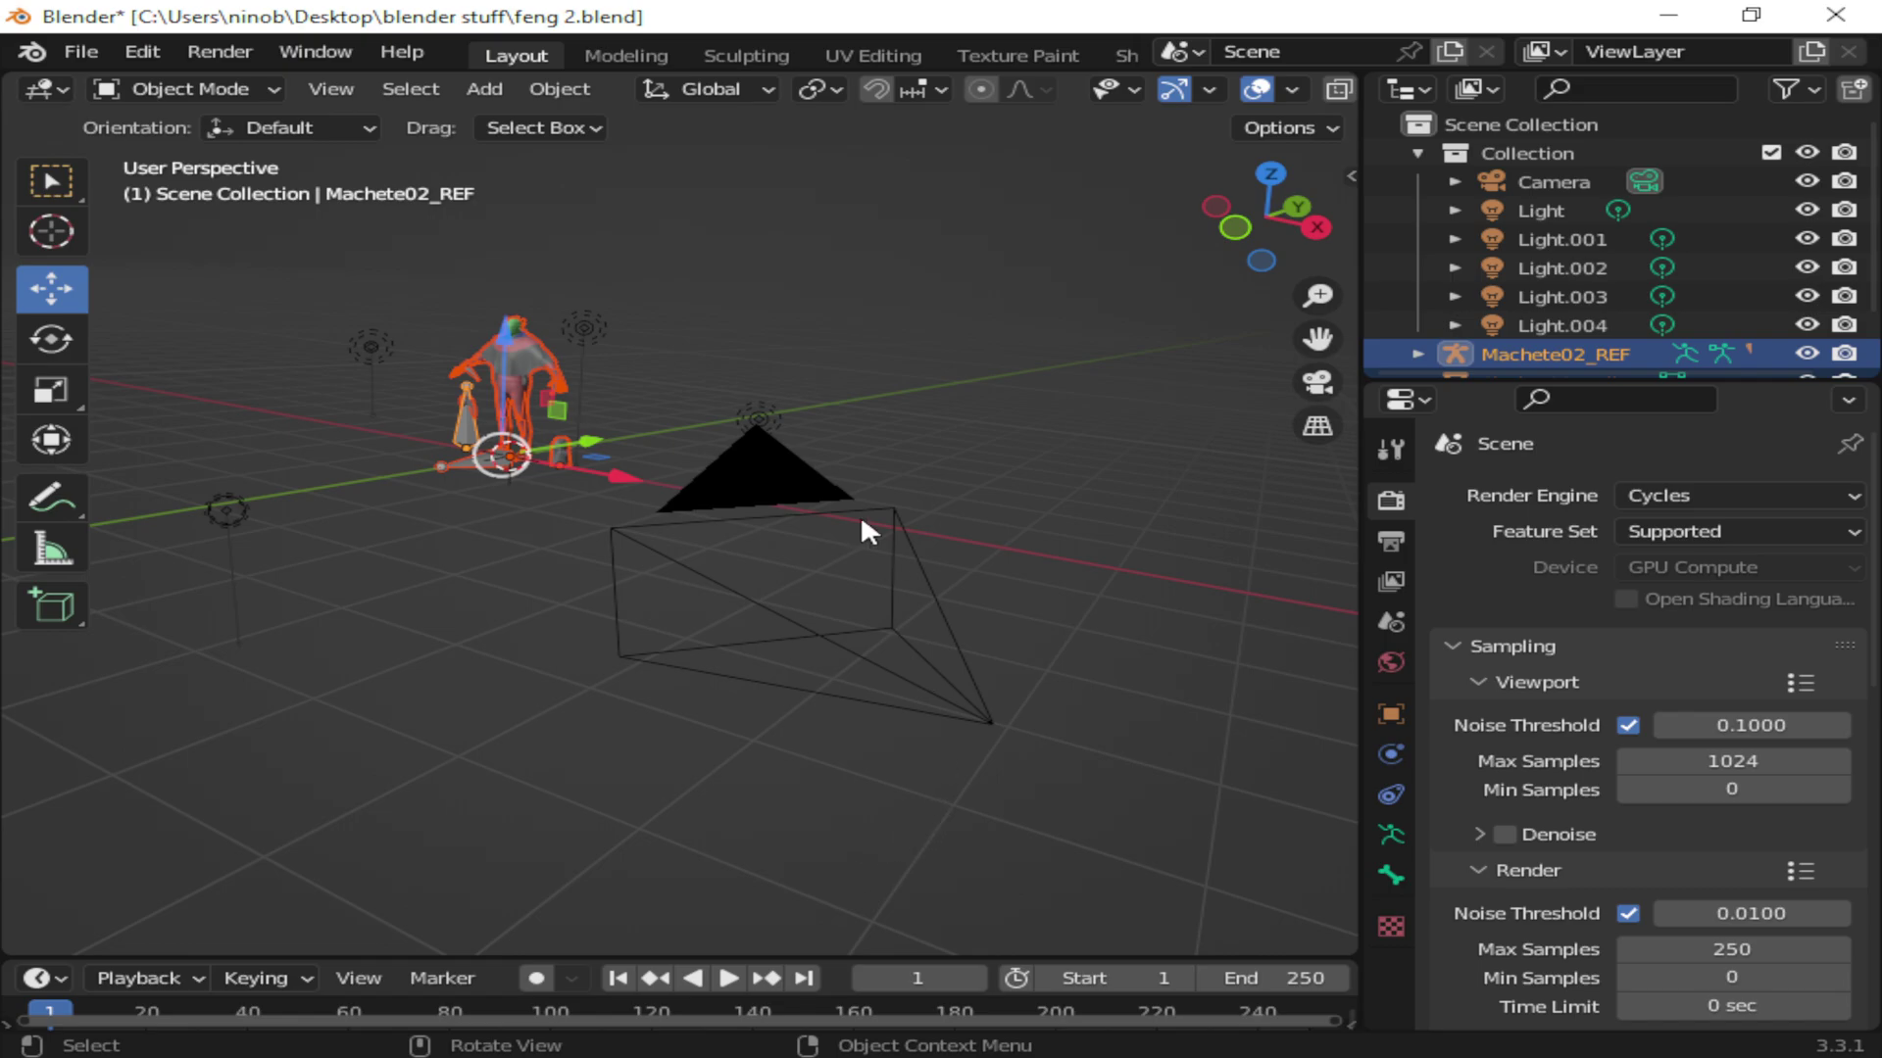
left_click(616, 541)
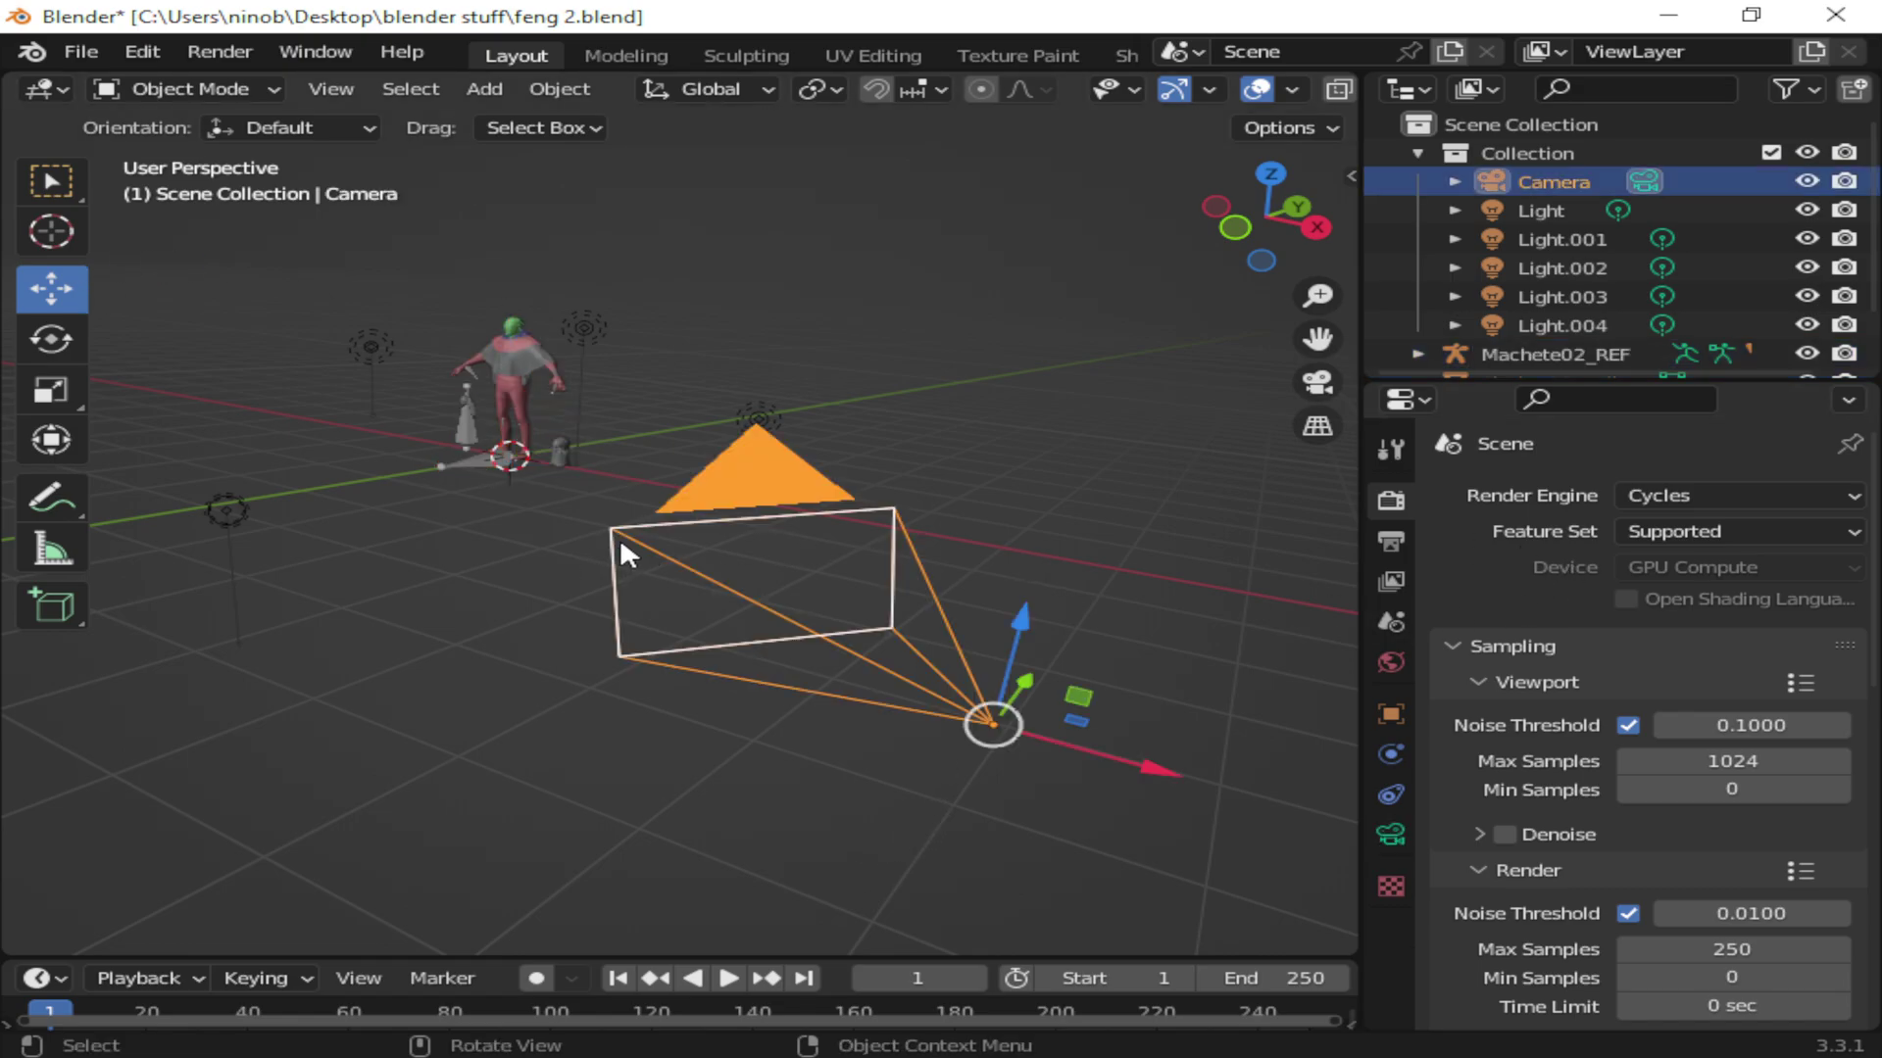
left_click(91, 61)
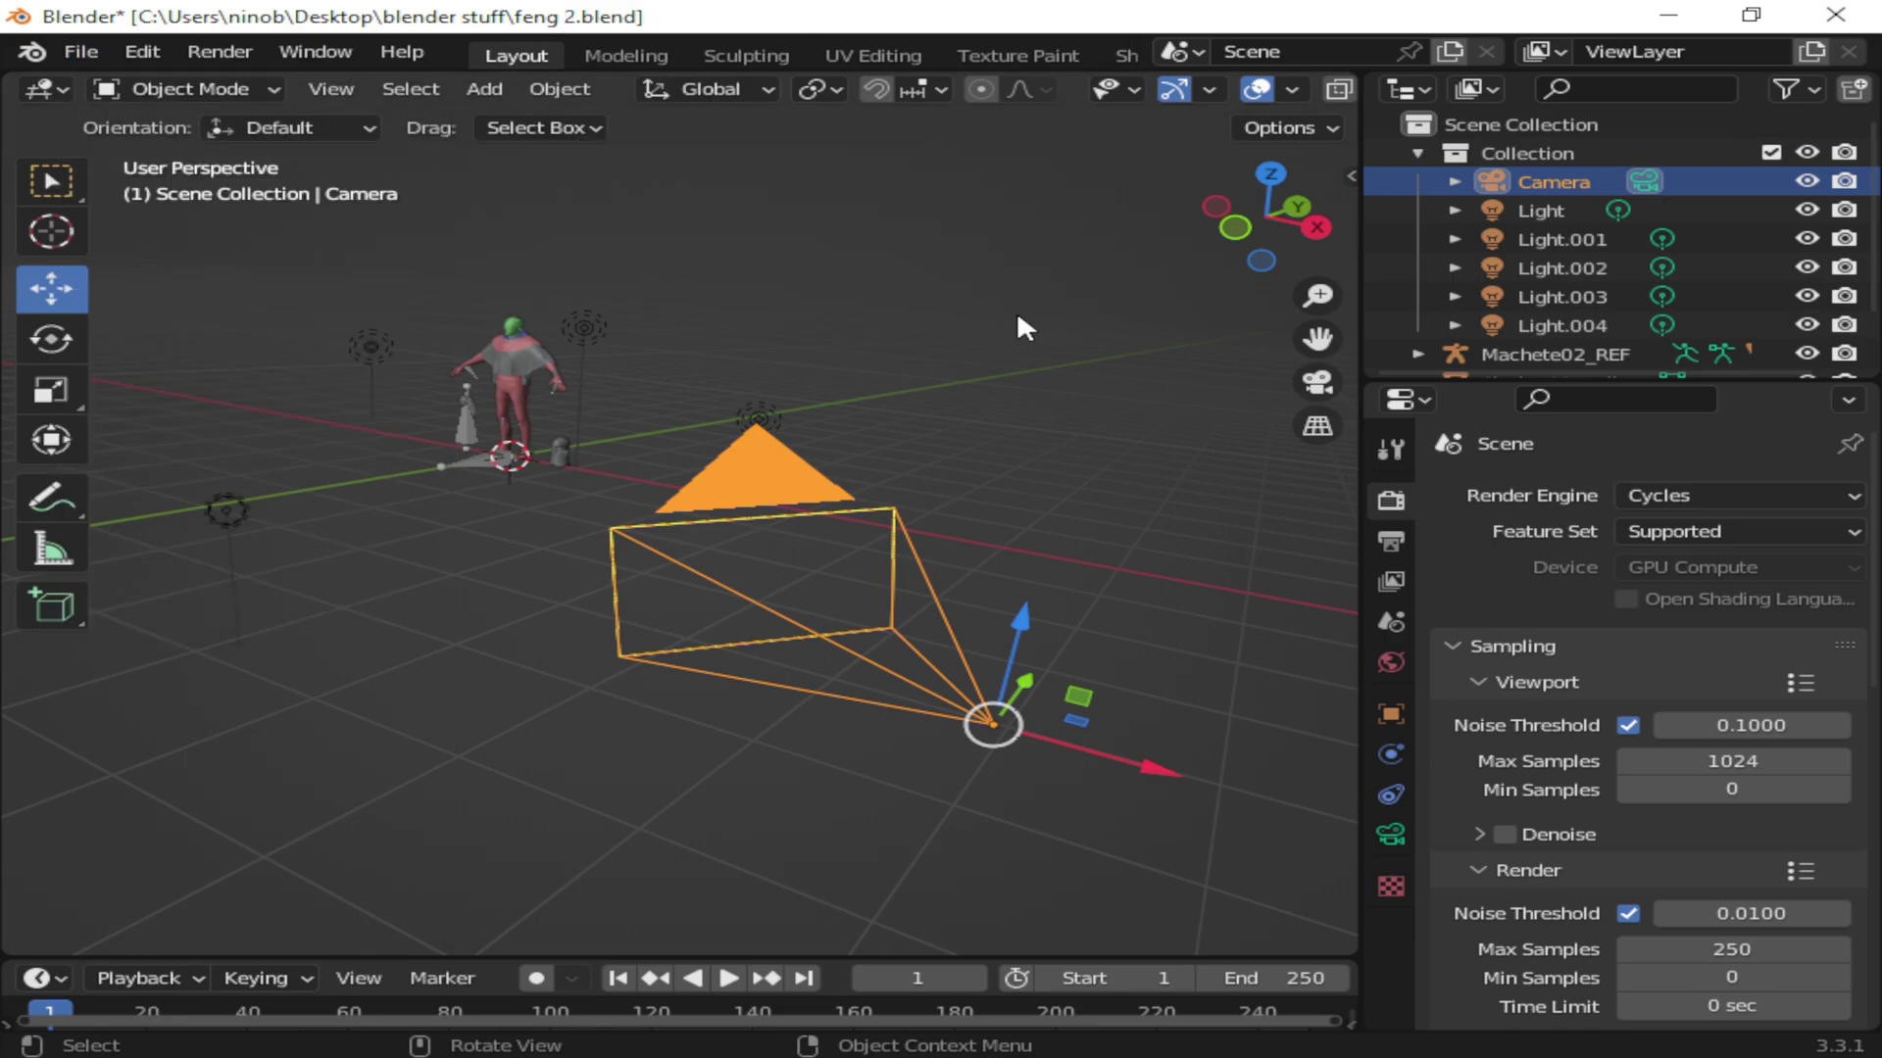
left_click(353, 88)
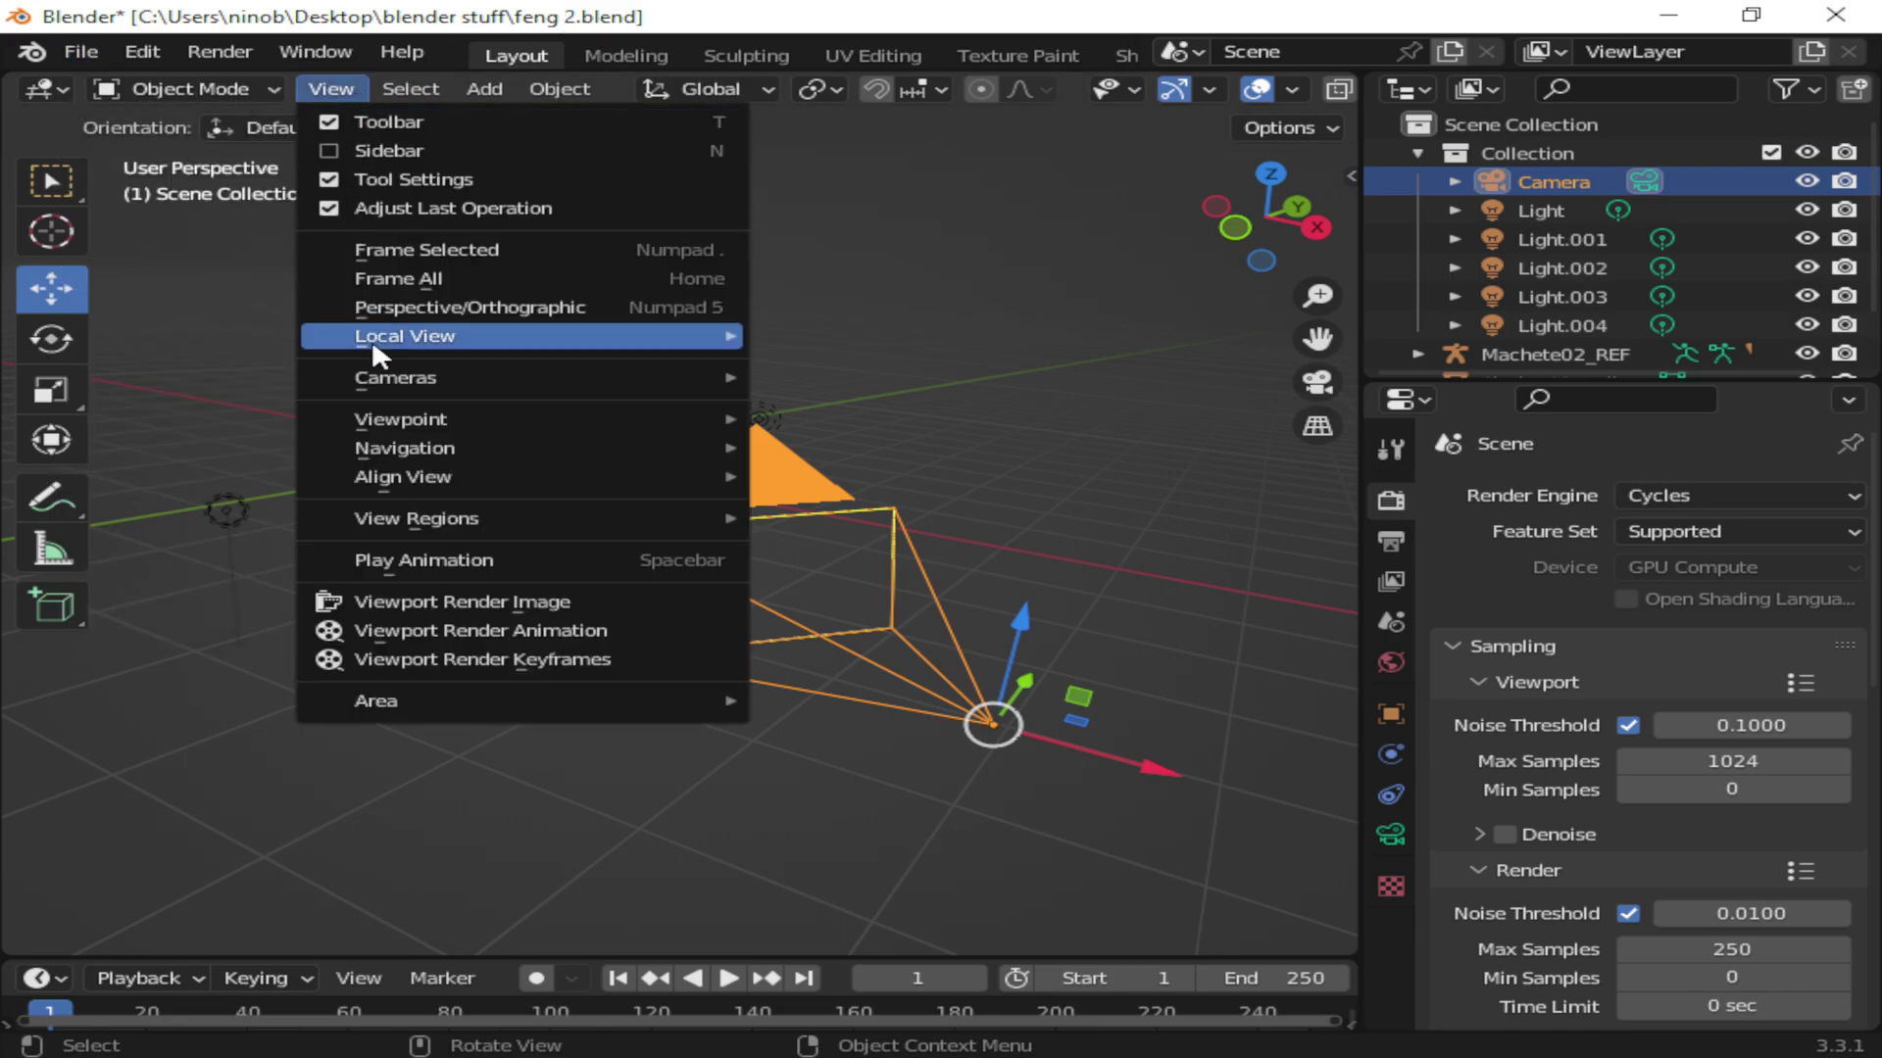
mouse_move(480, 438)
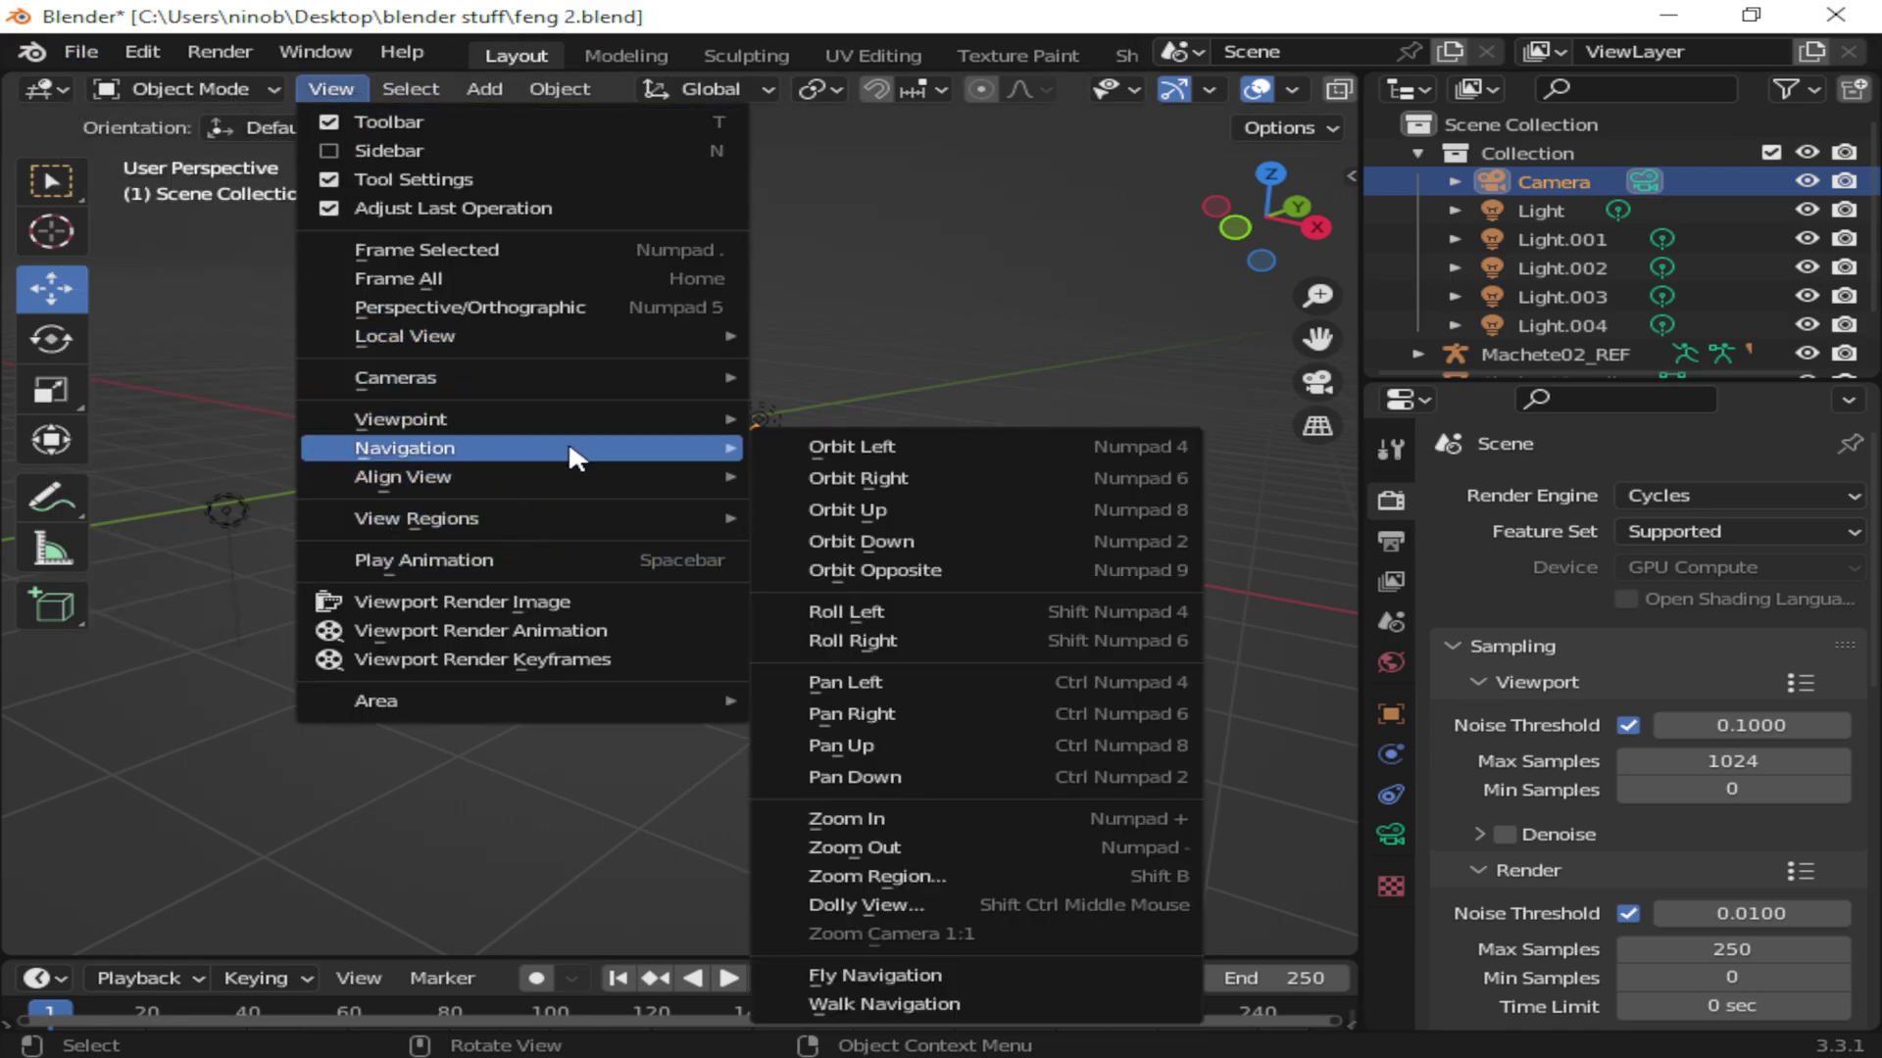
left_click(959, 1006)
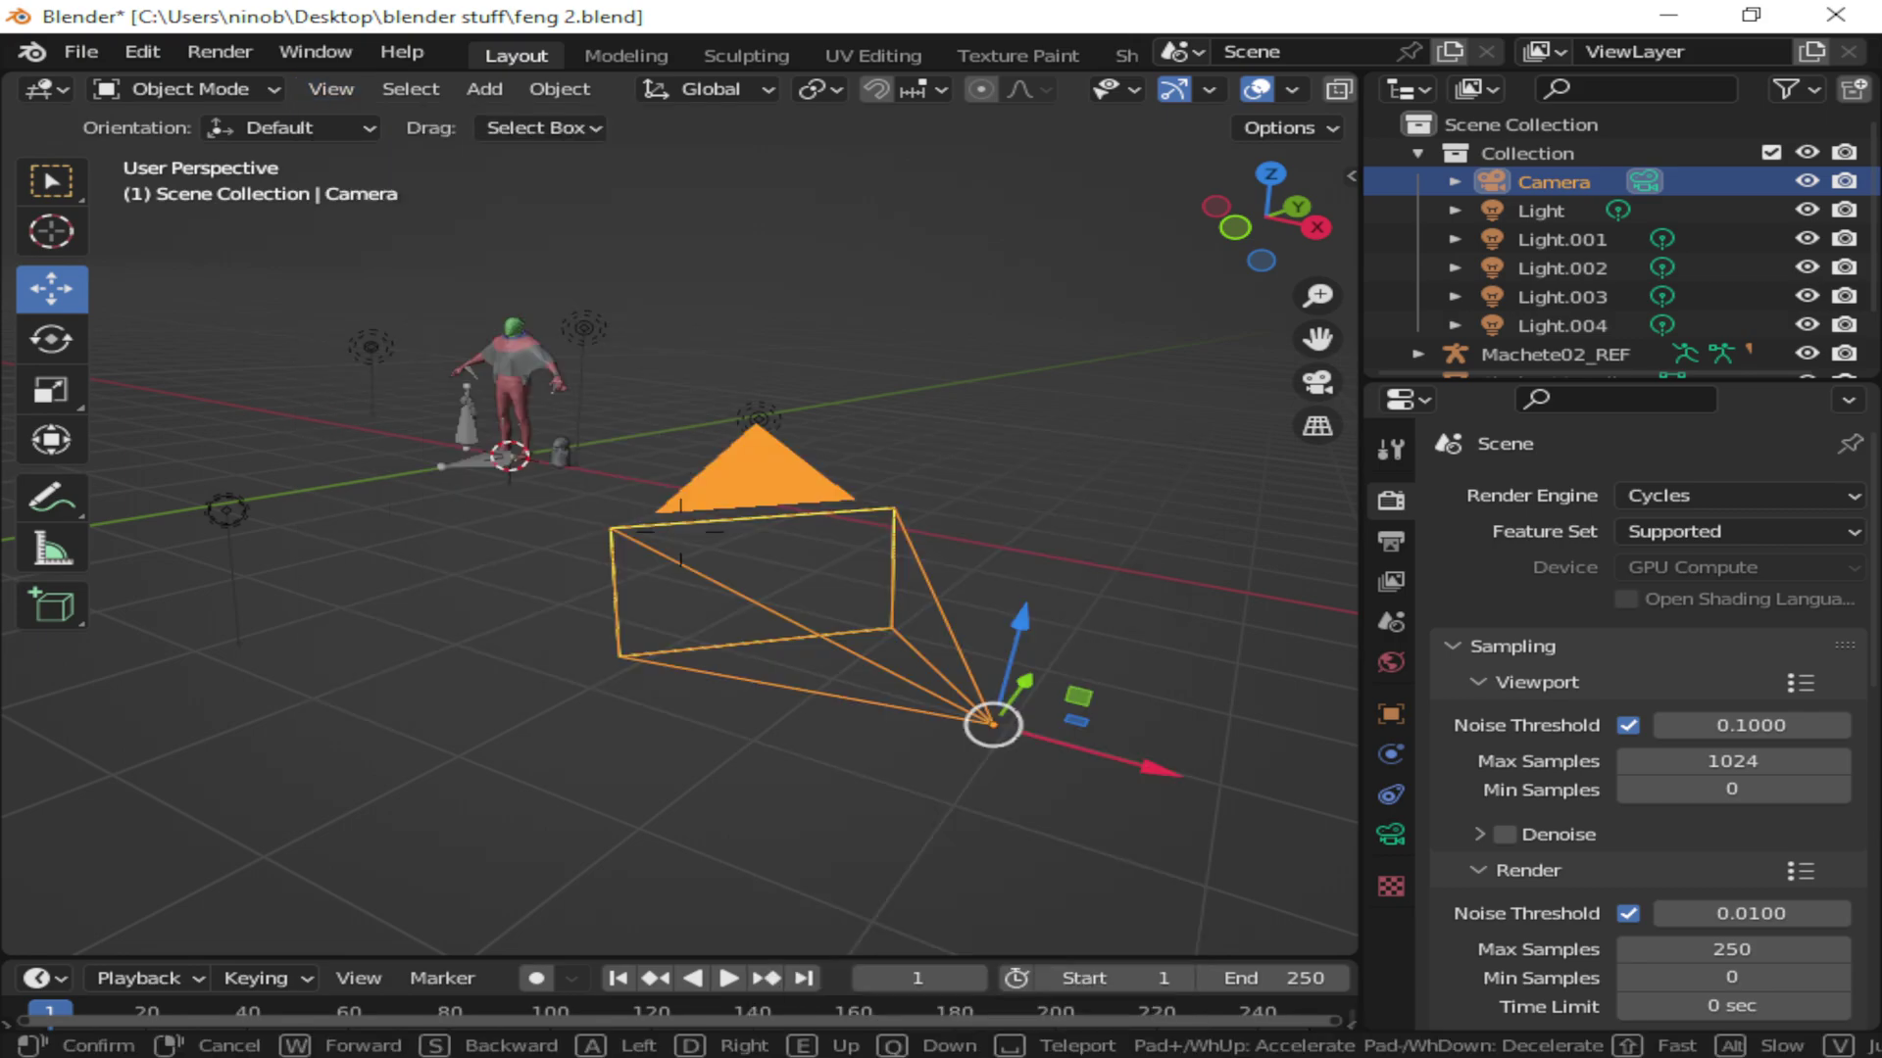
key("w")
key("s")
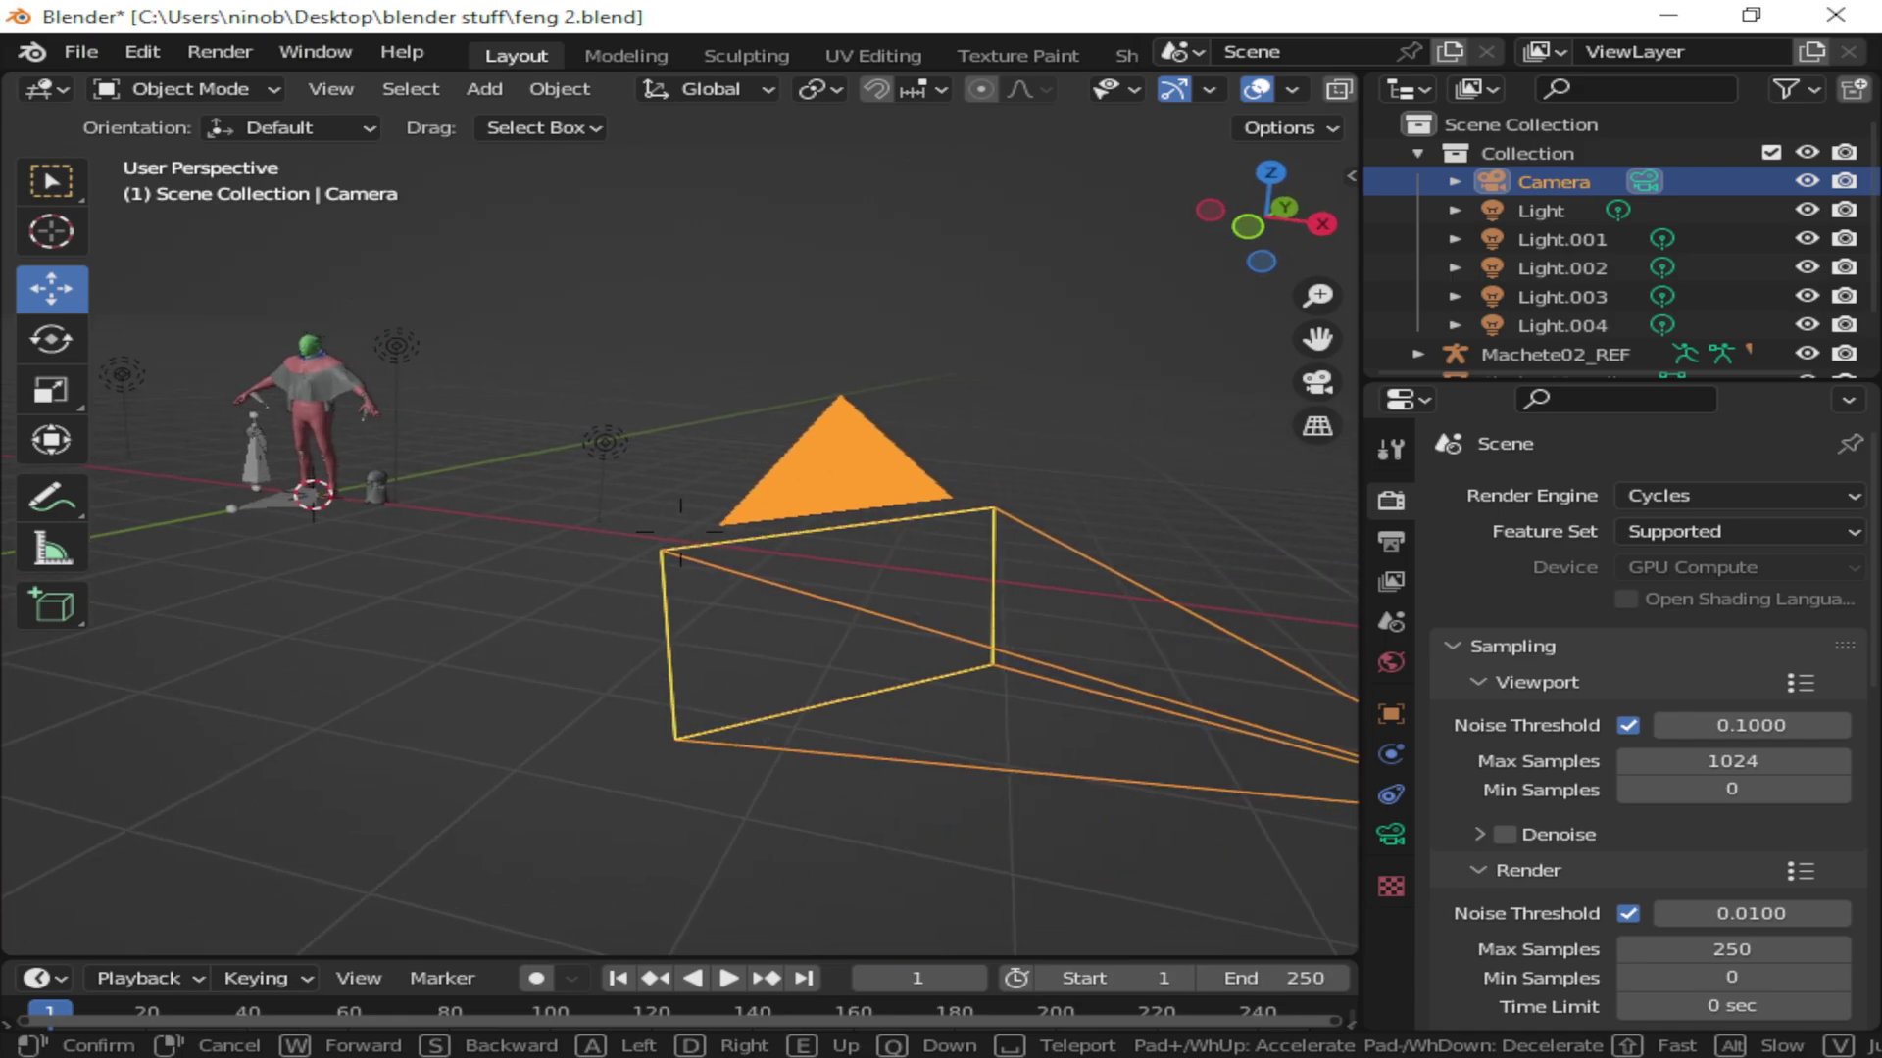
key("Return")
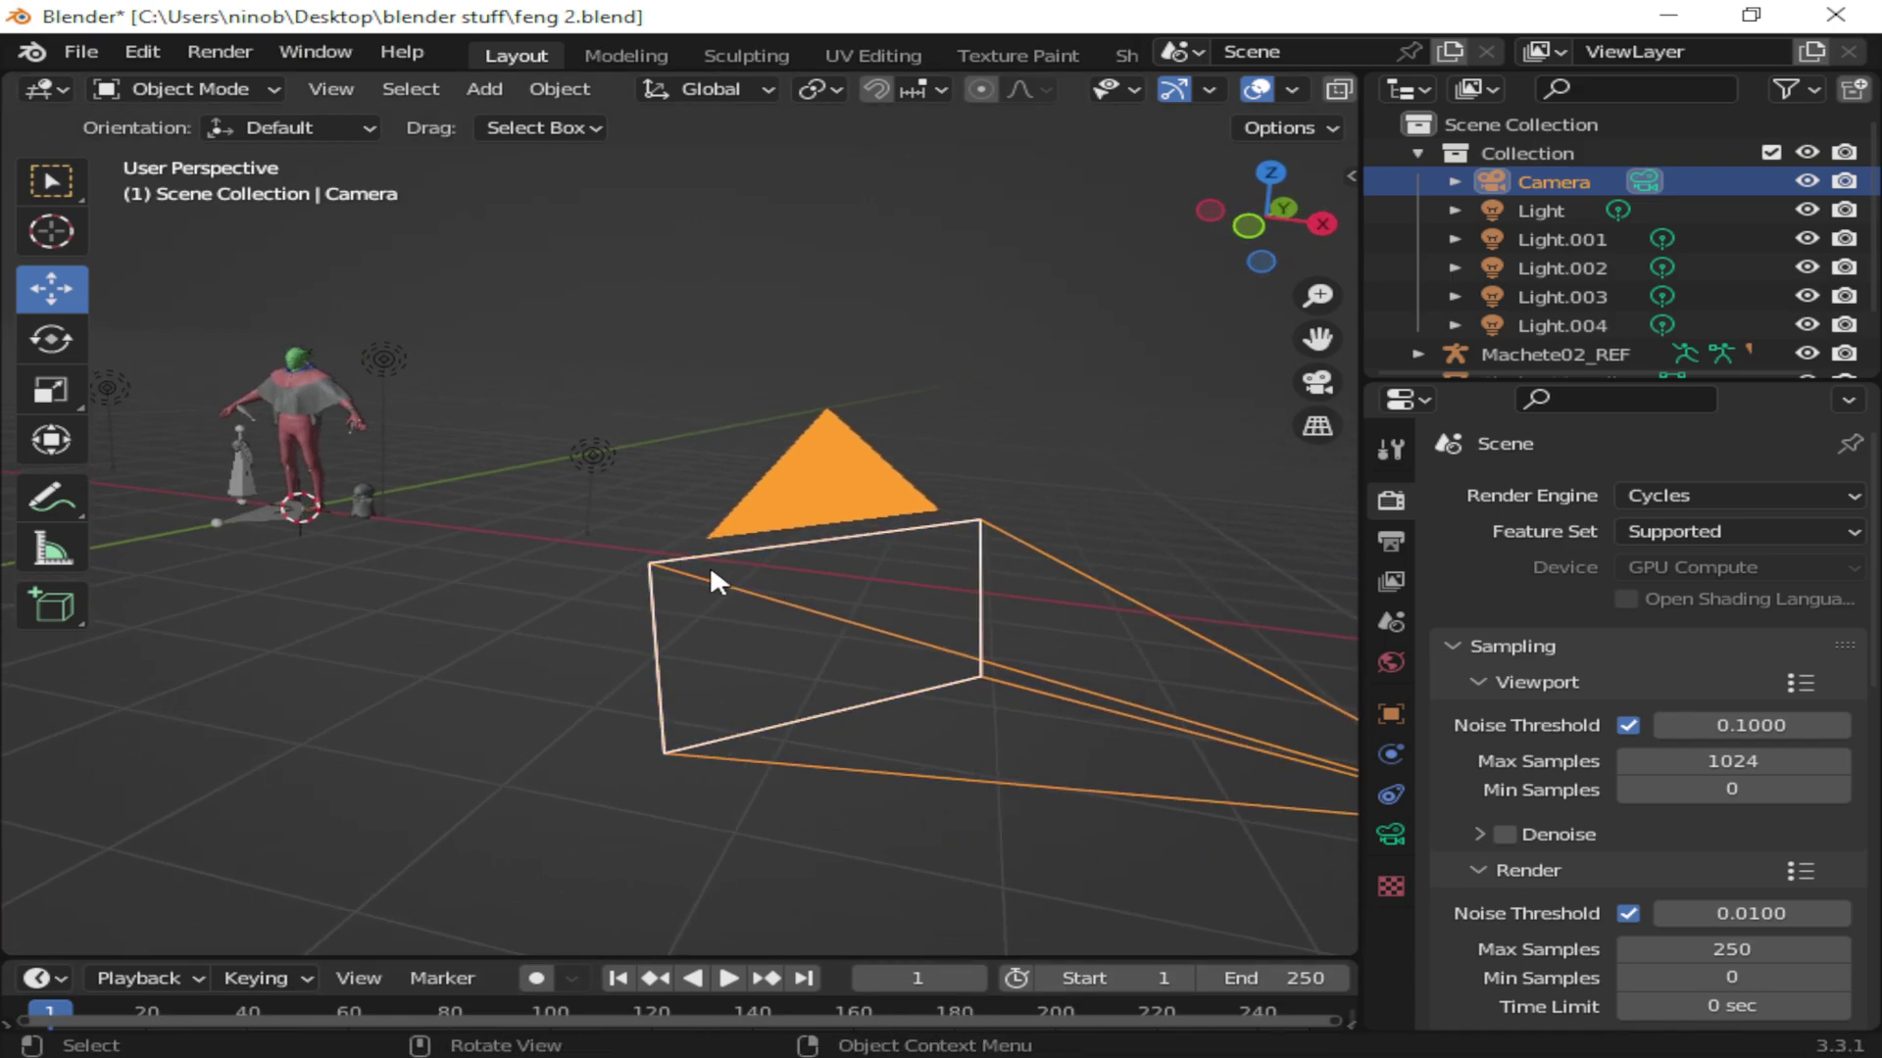
Step: Reselect the camera and use Walk Navigation to bring the viewpoint in front of the imported Wraith model
left_click(568, 638)
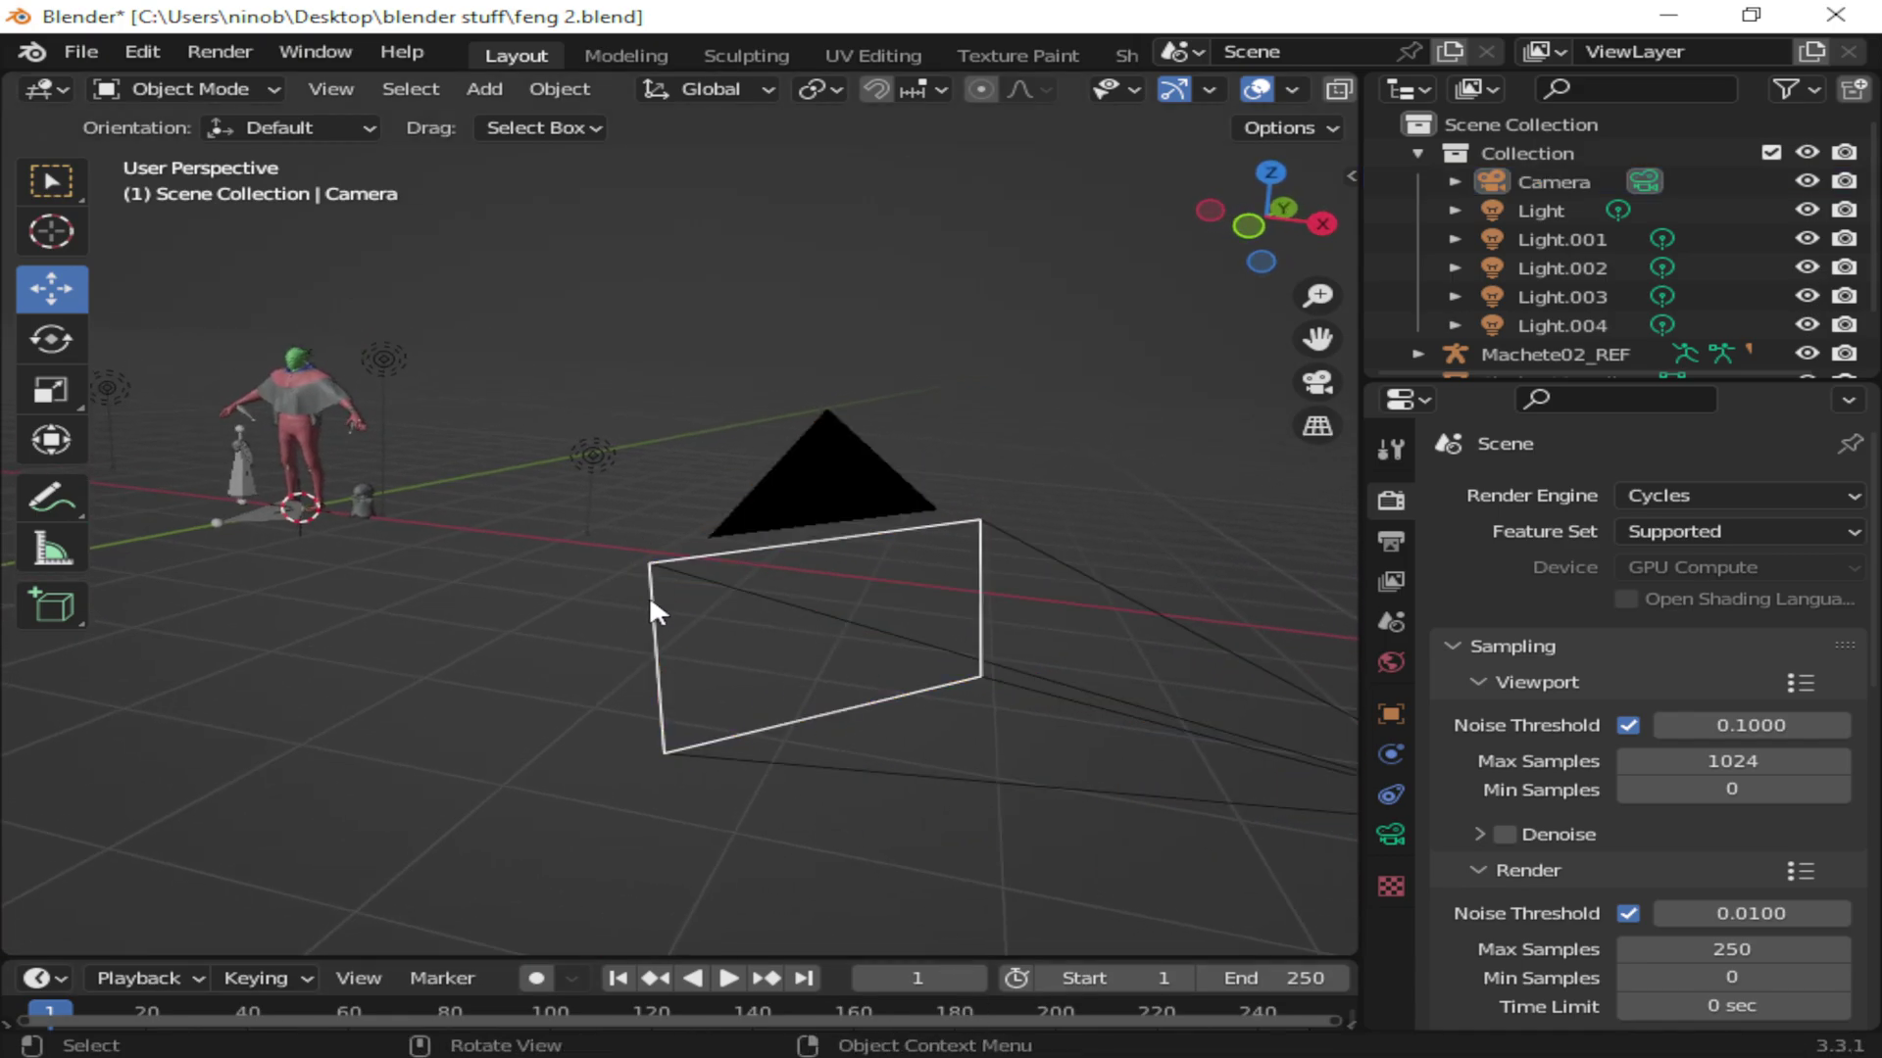
left_click(667, 557)
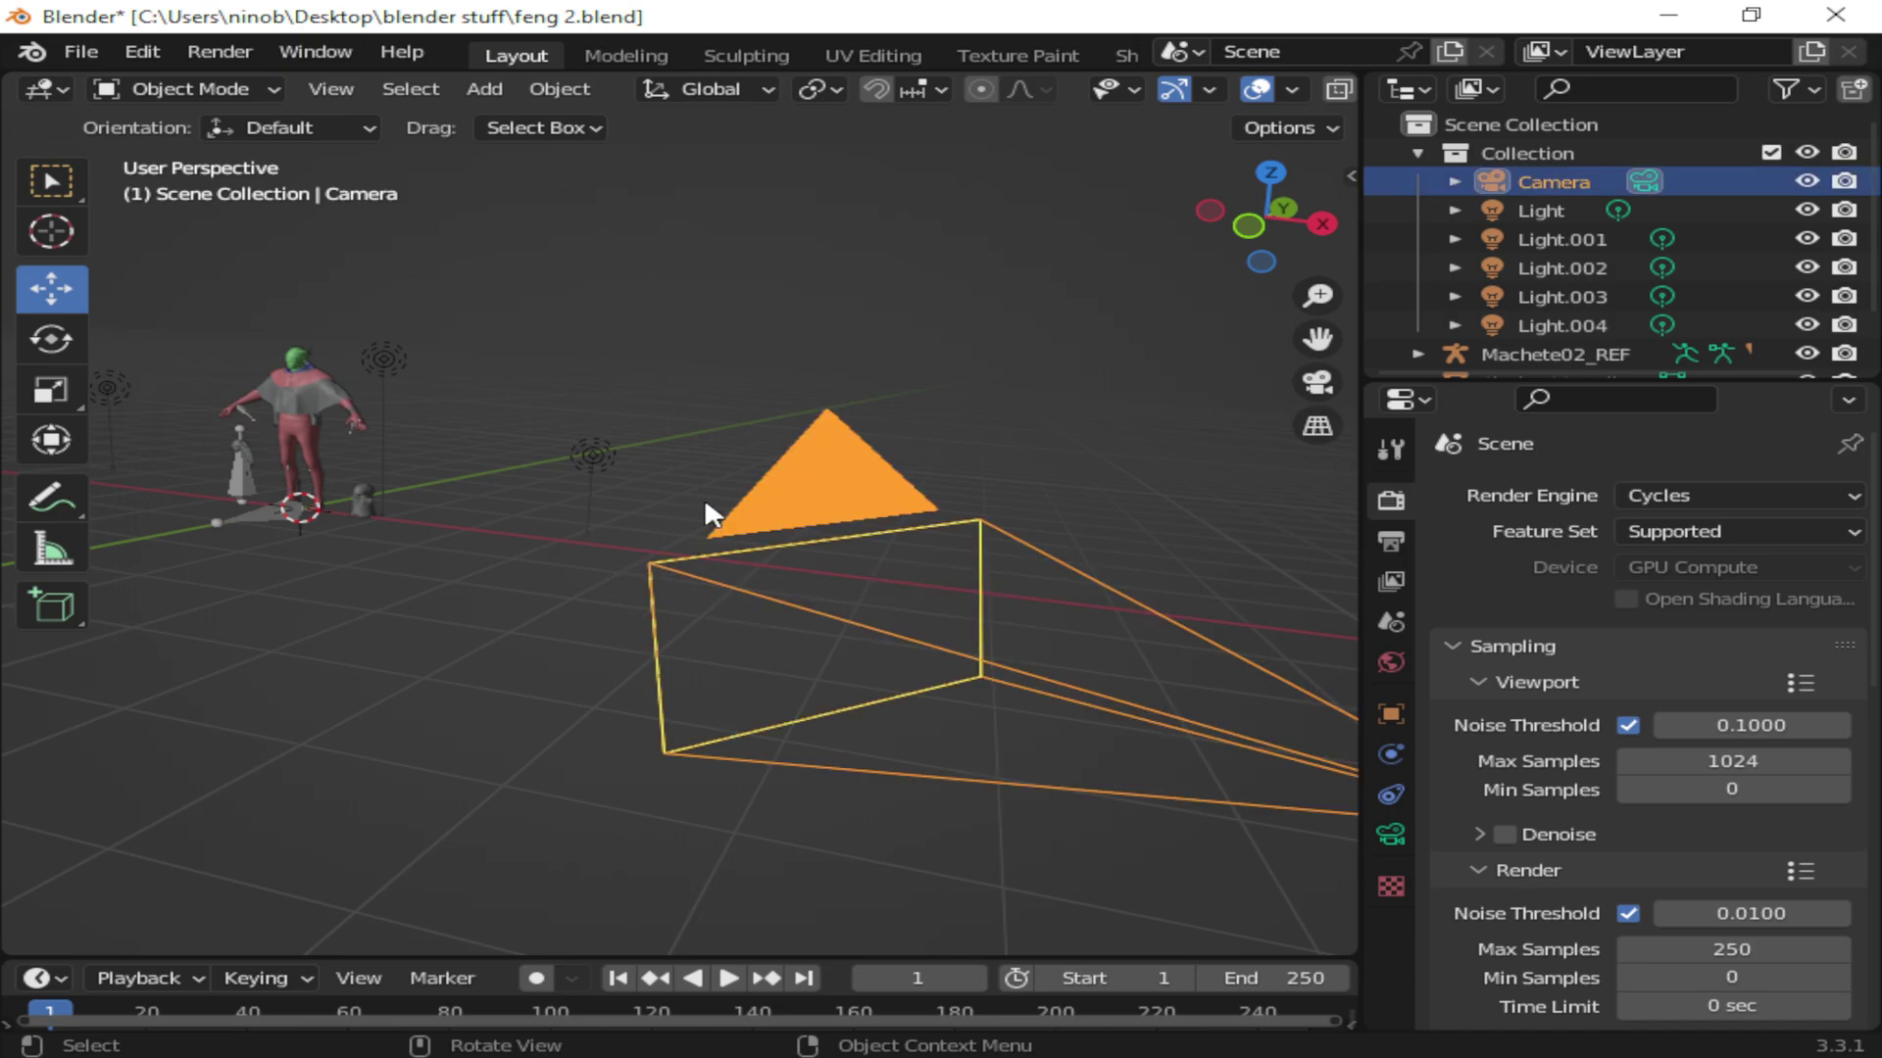
left_click(323, 94)
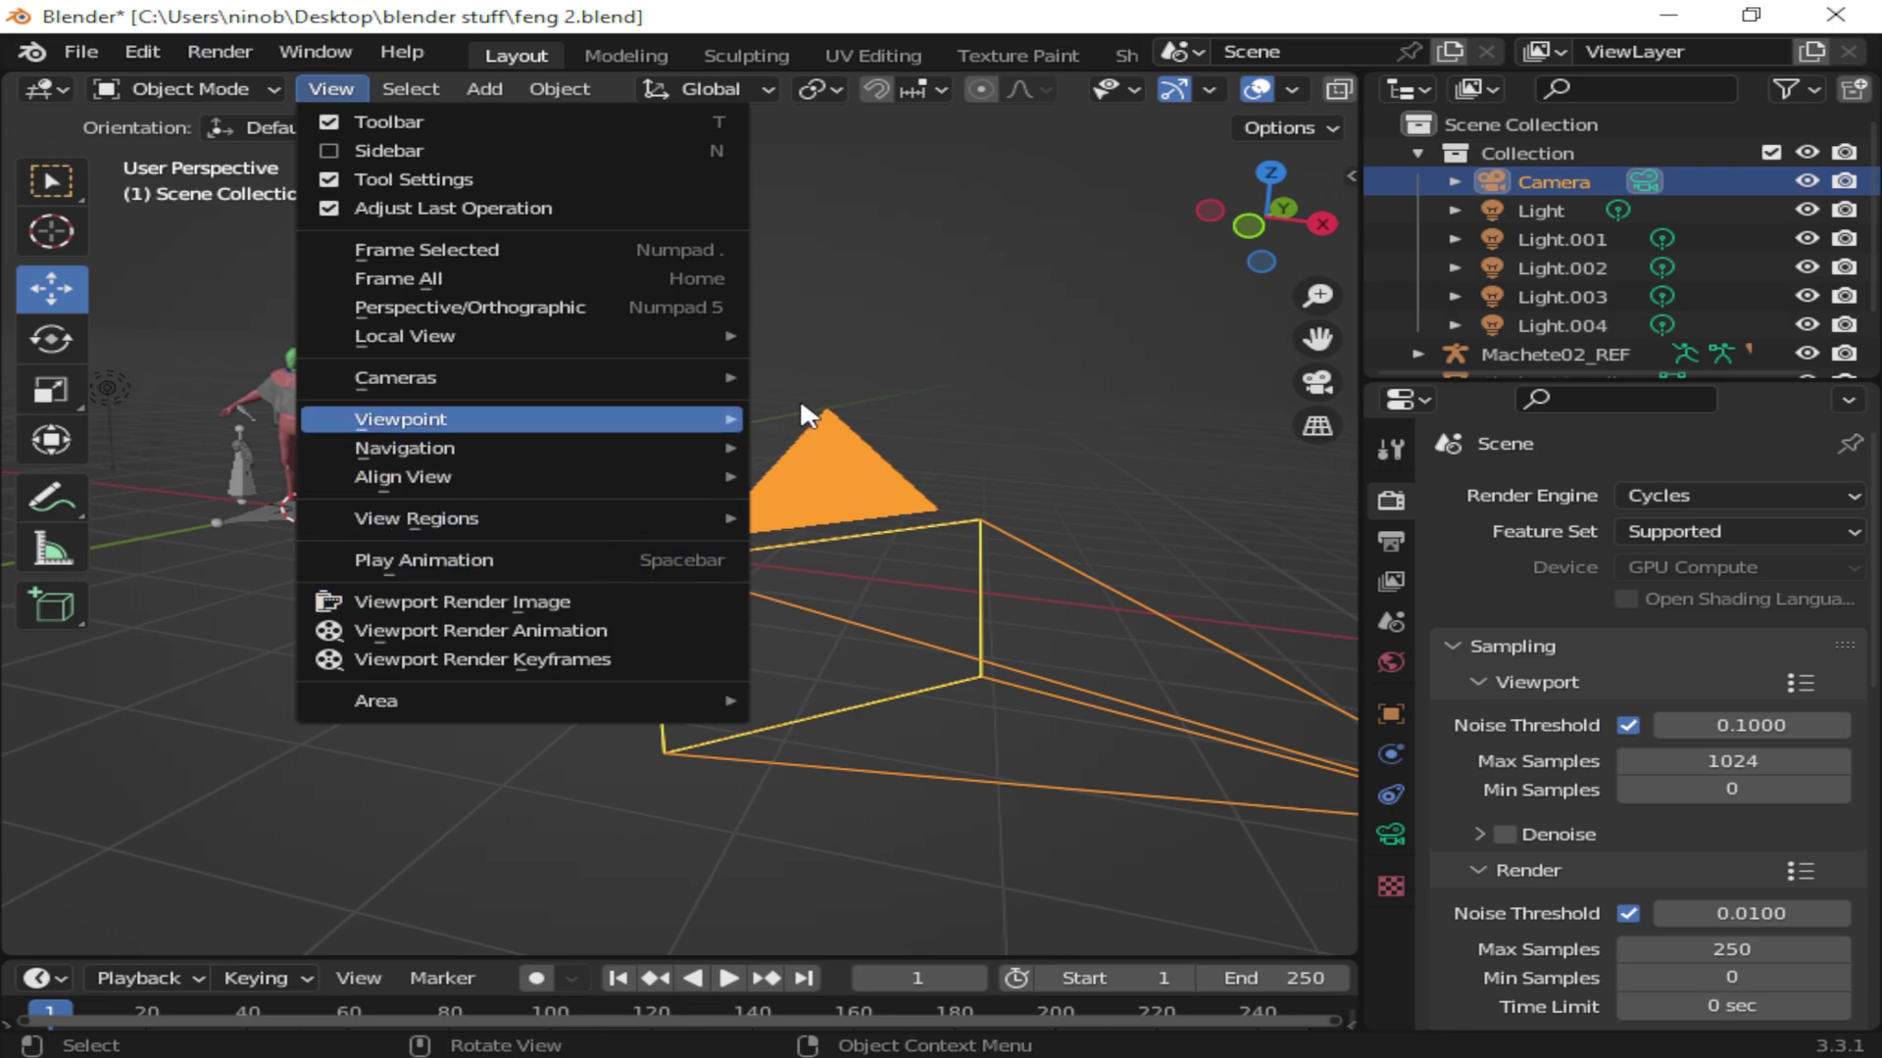
mouse_move(730, 420)
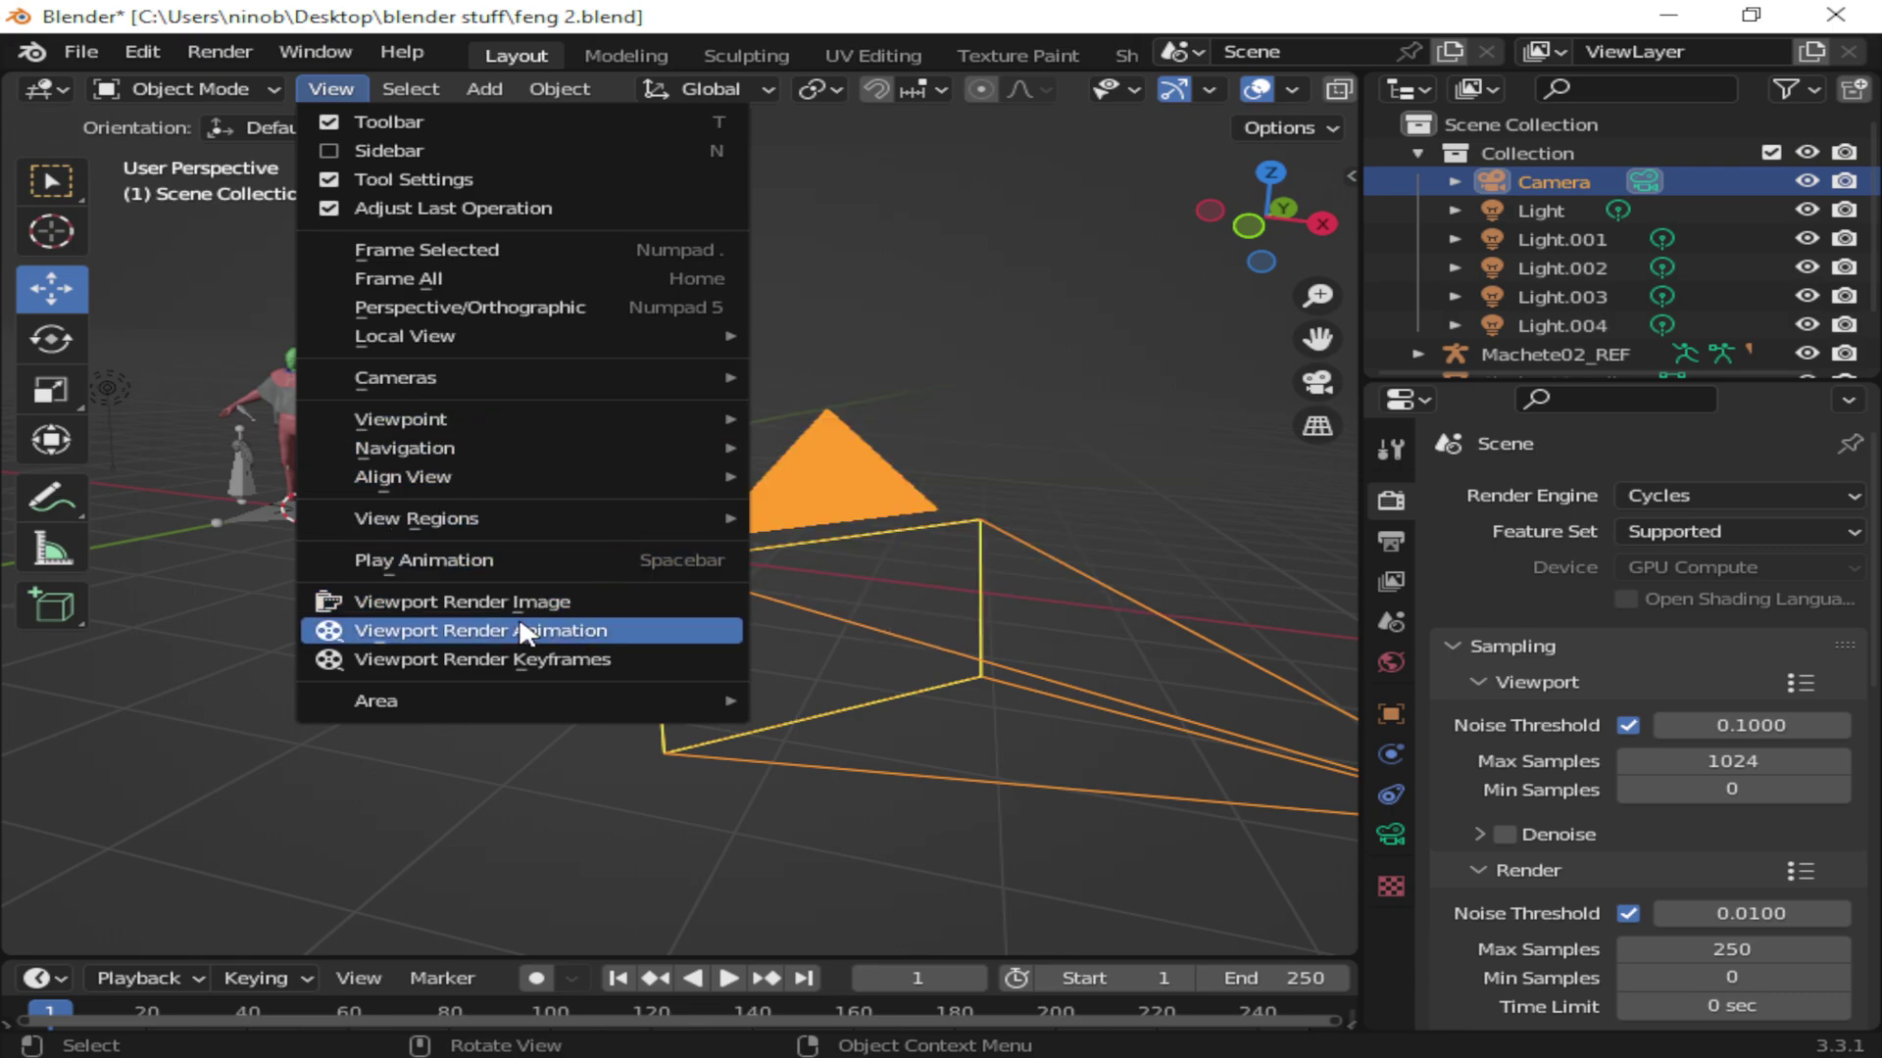
mouse_move(522, 445)
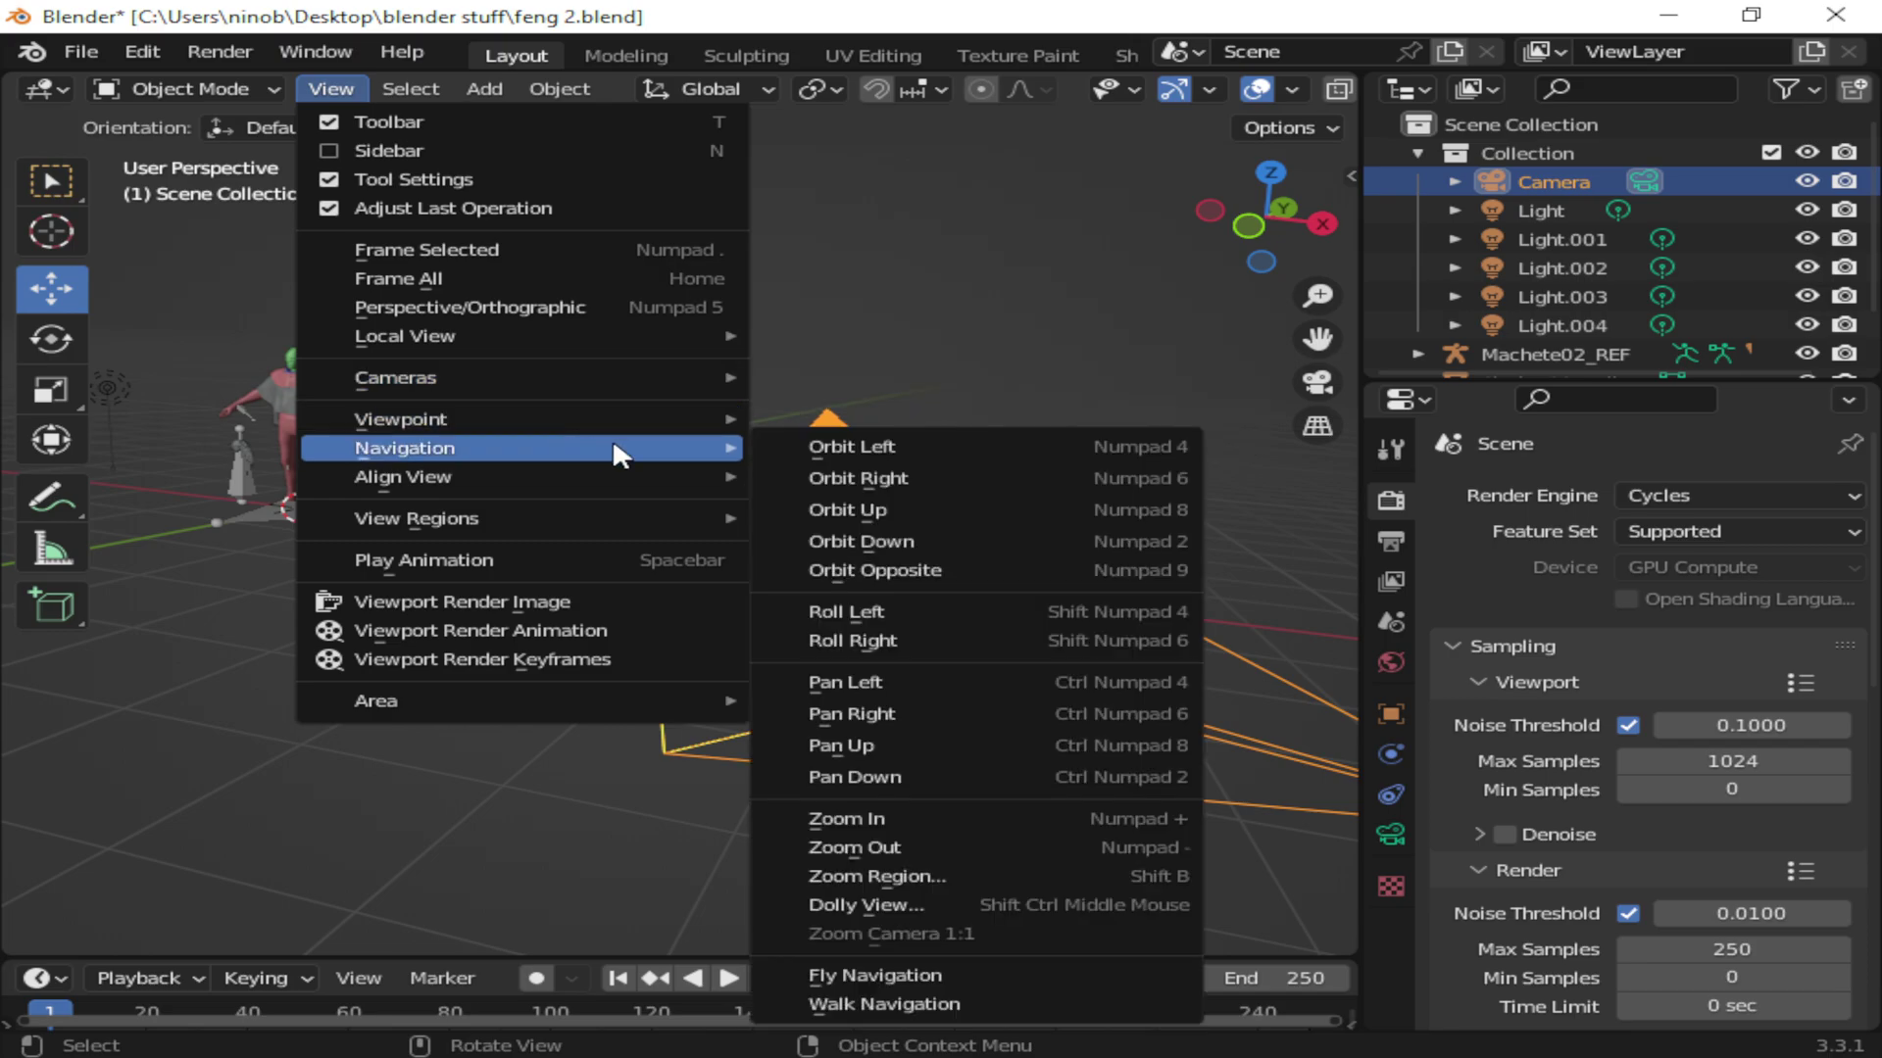
left_click(882, 1003)
key("w")
key("w")
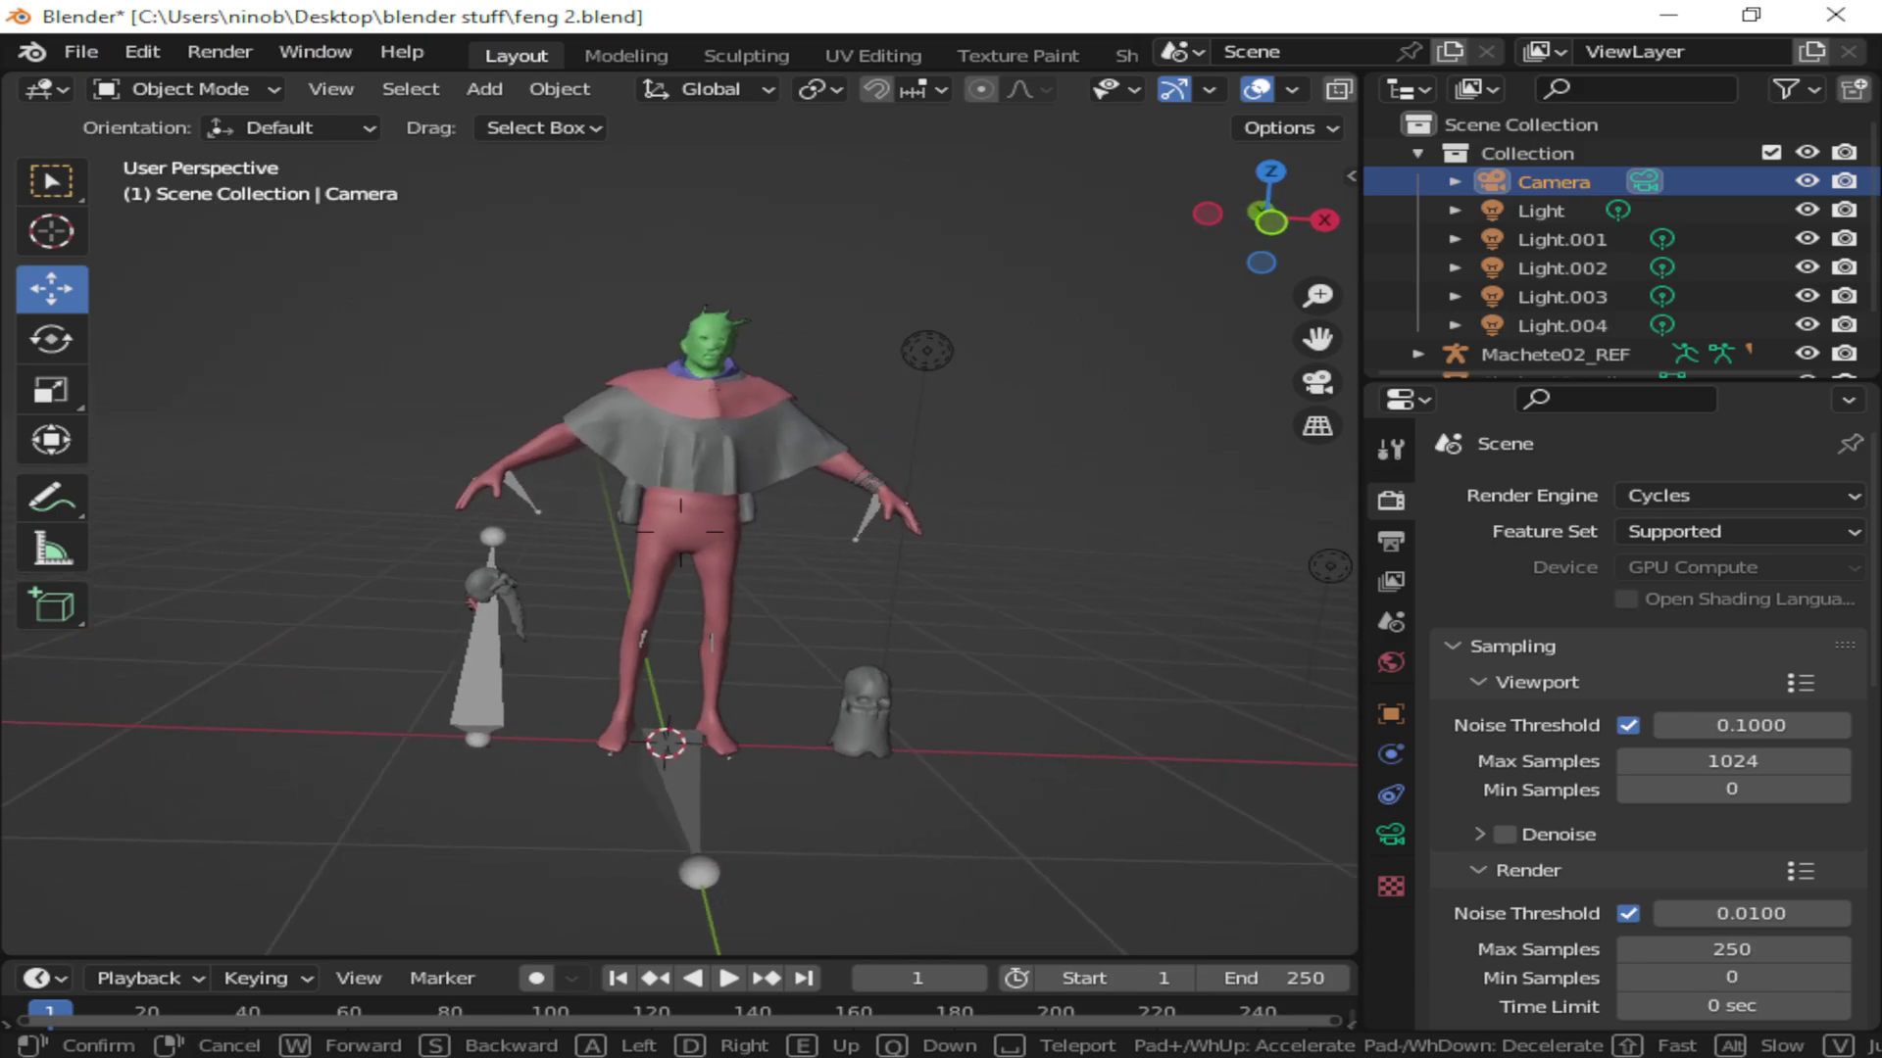
key("Return")
Step: Leave Walk Navigation and rescale the selected camera freehand in two small adjustments
key("s")
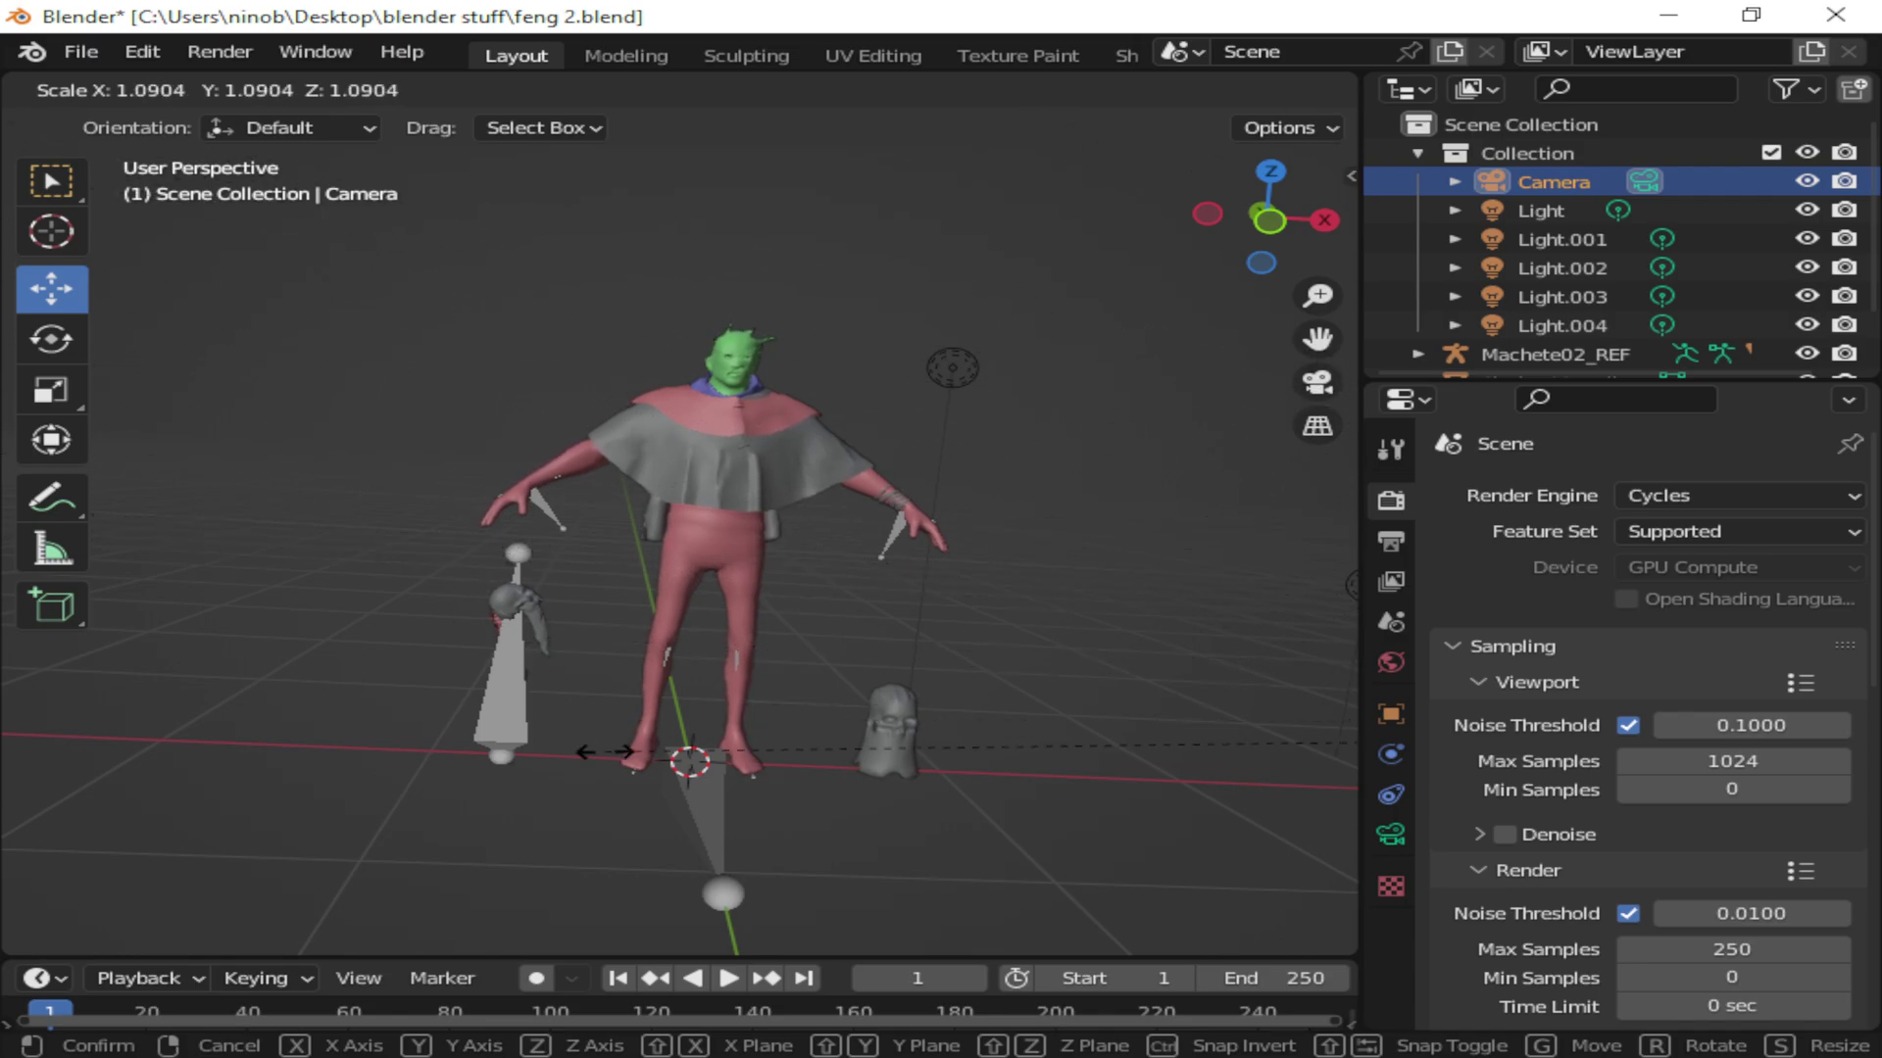
left_click(638, 759)
left_click(44, 181)
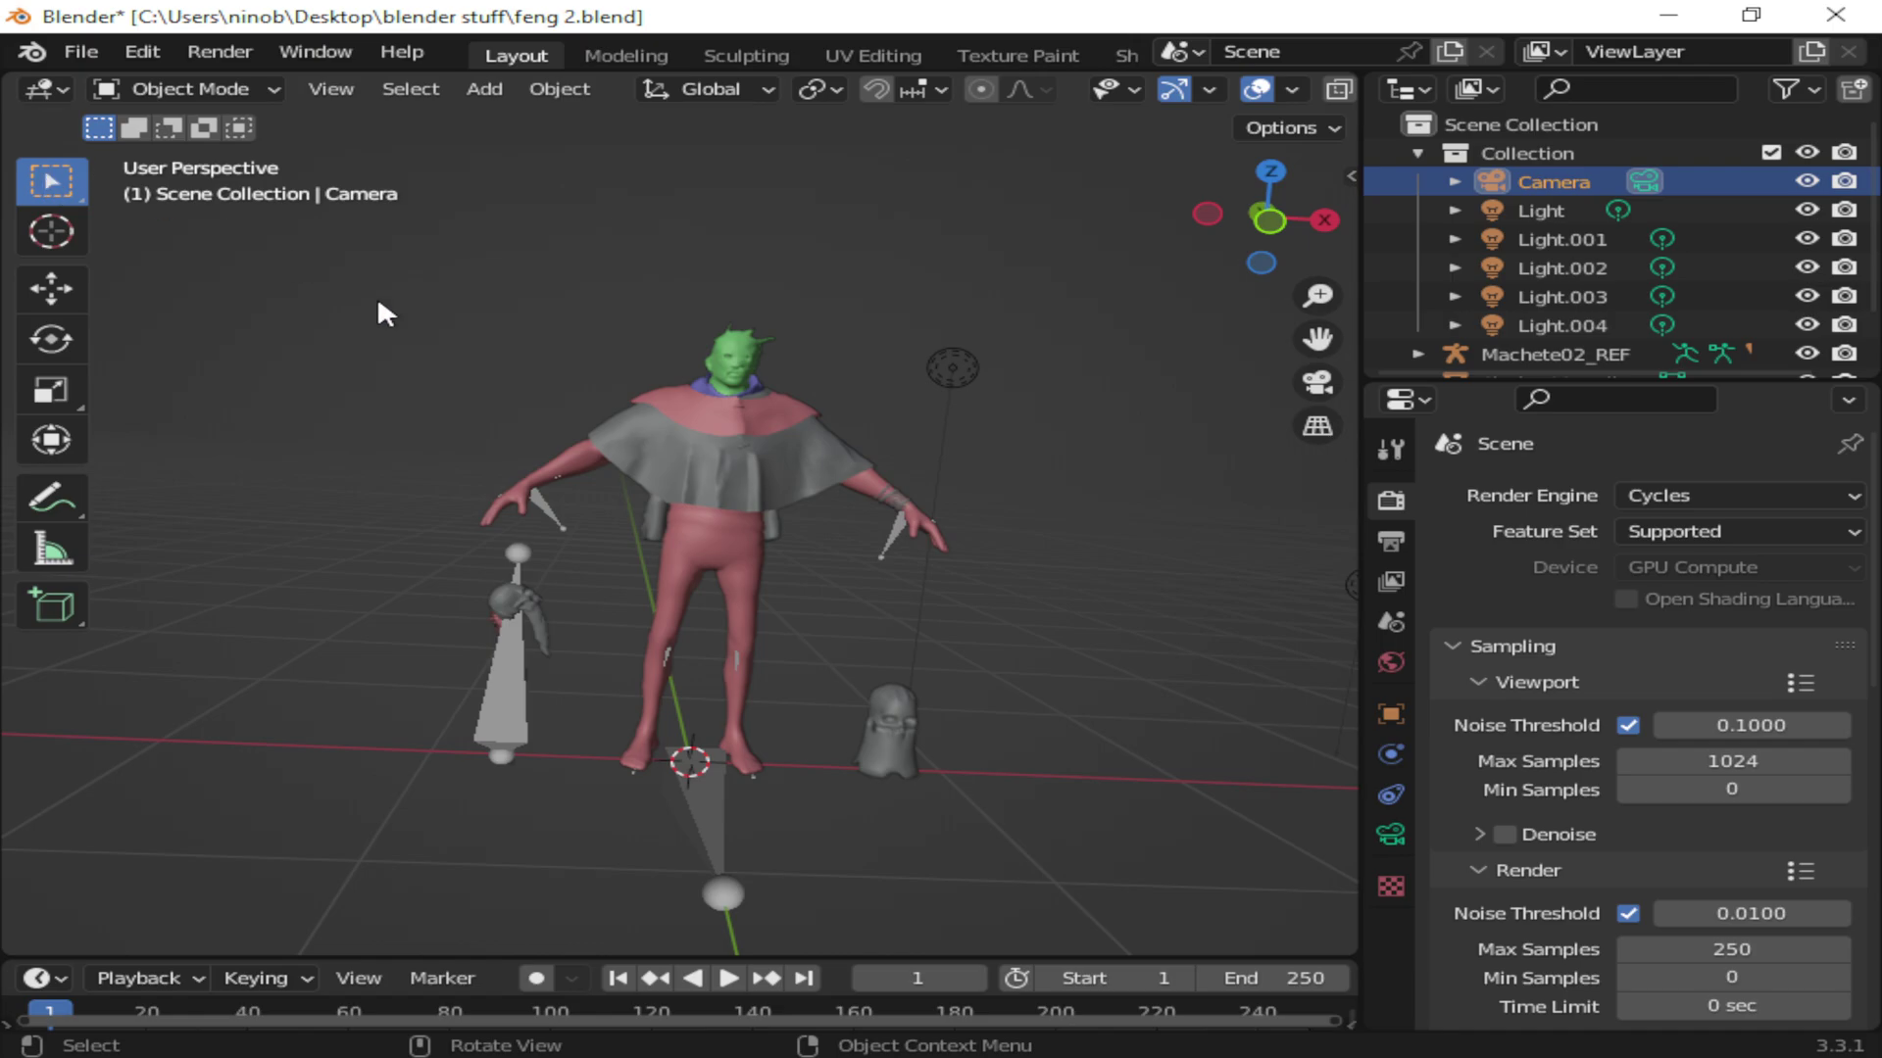
key("s")
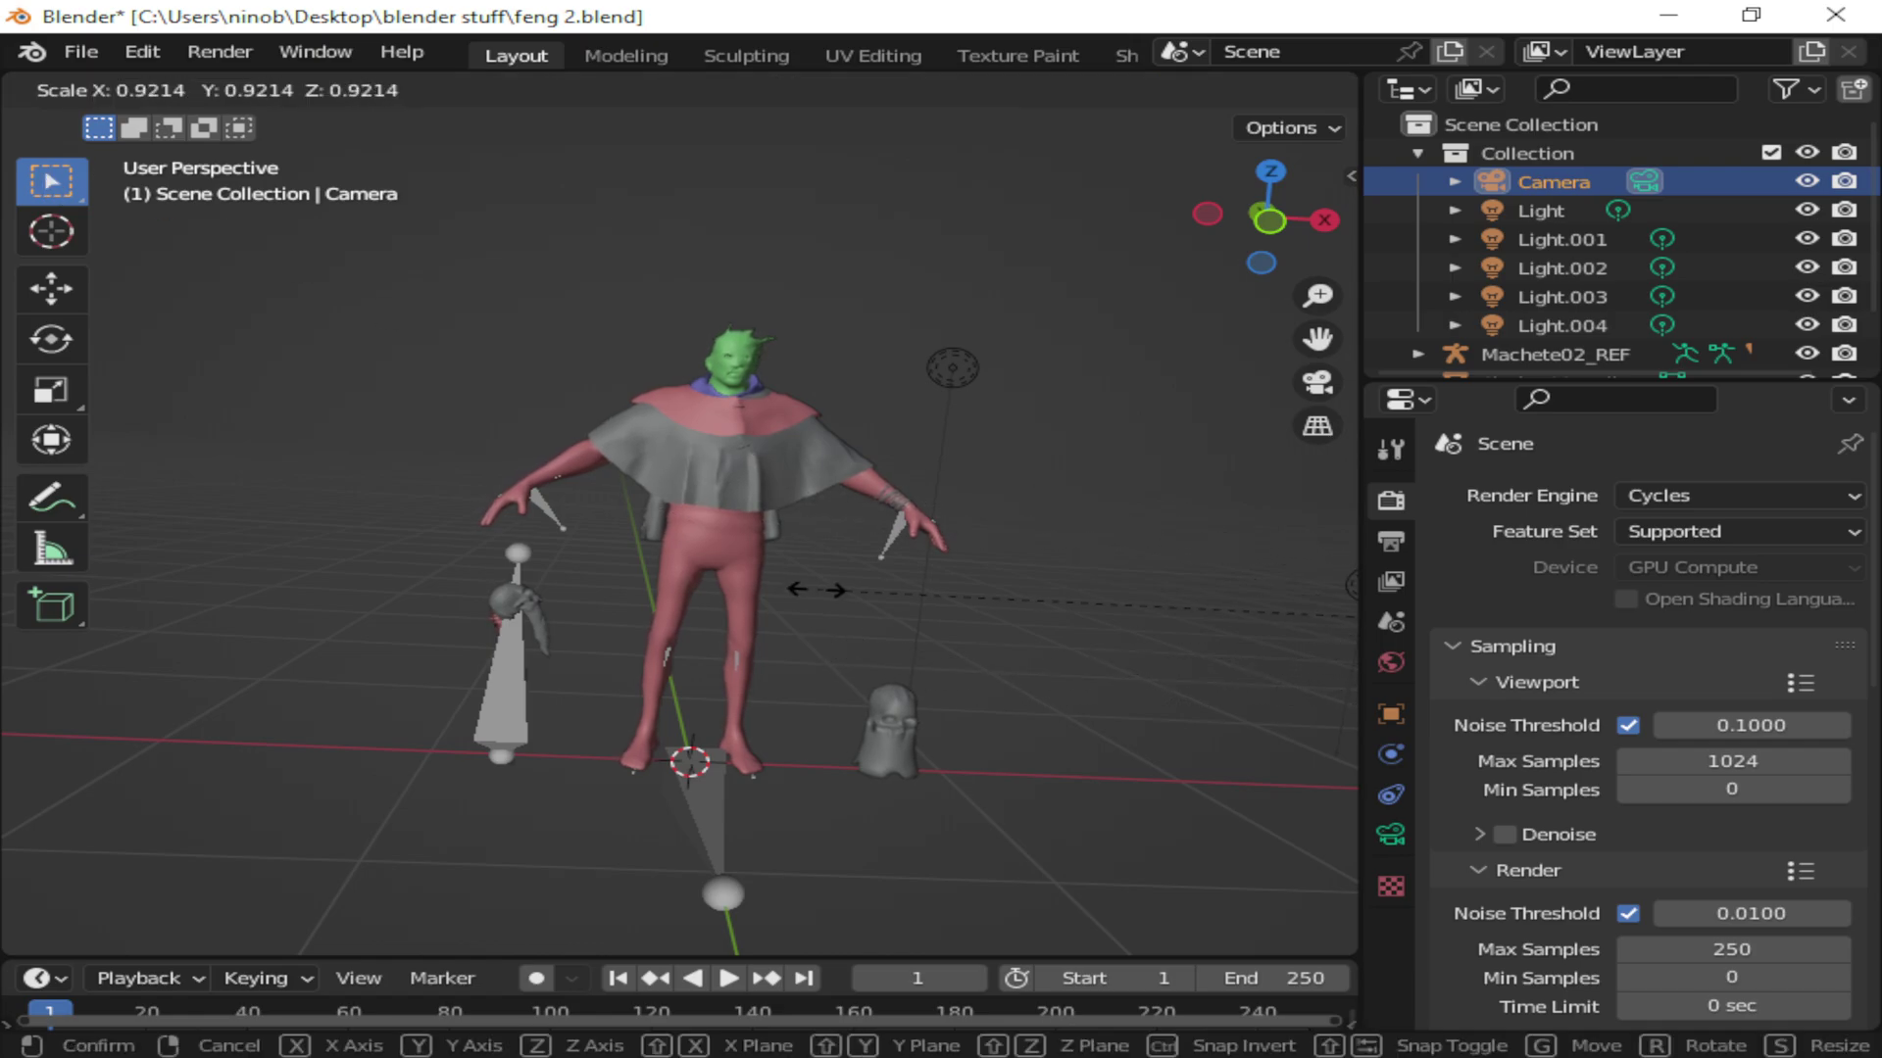
left_click(867, 625)
Step: Move the camera freehand a short distance toward the Wraith model with the Move tool
left_click_drag(1317, 338, 455, 450)
scroll(1115, 573, "down", 10)
scroll(1061, 604, "up", 2)
scroll(1074, 598, "up", 1)
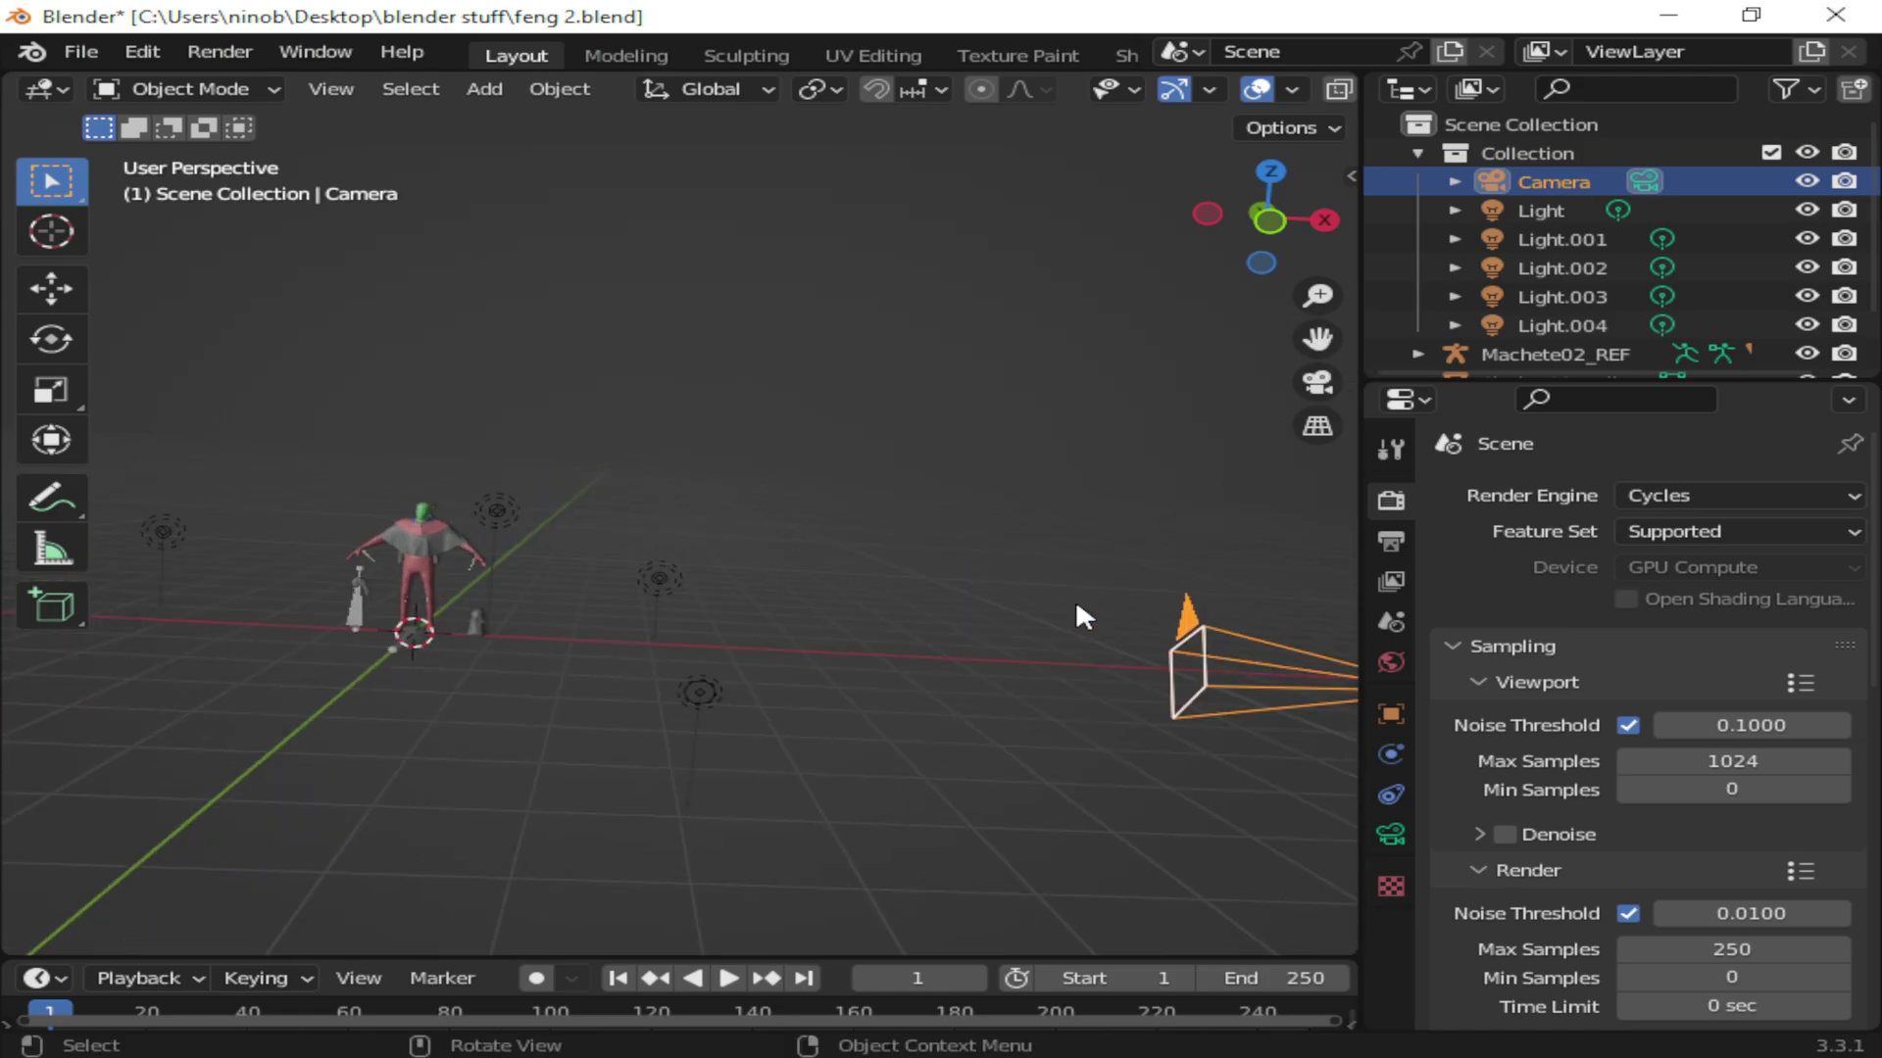
left_click_drag(1320, 339, 1041, 289)
scroll(833, 510, "up", 3)
scroll(832, 513, "down", 3)
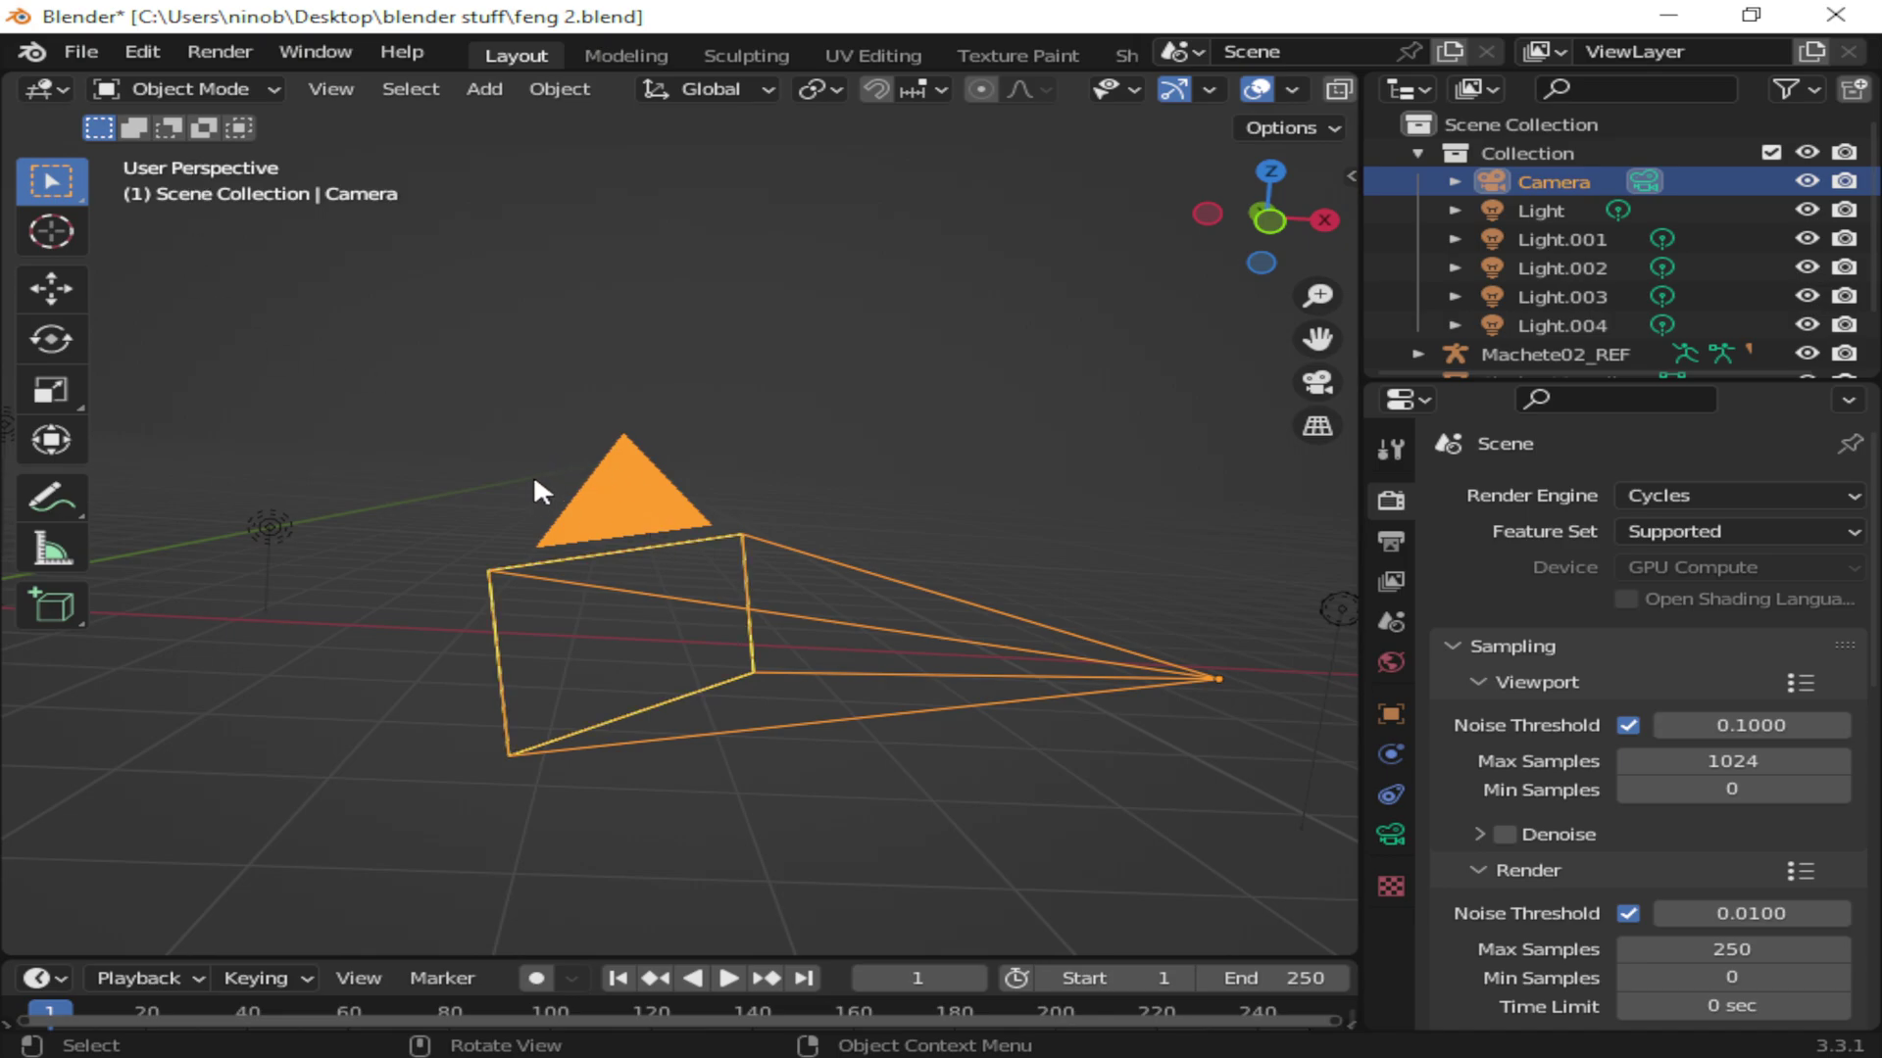
left_click(44, 292)
left_click_drag(1131, 639, 1001, 614)
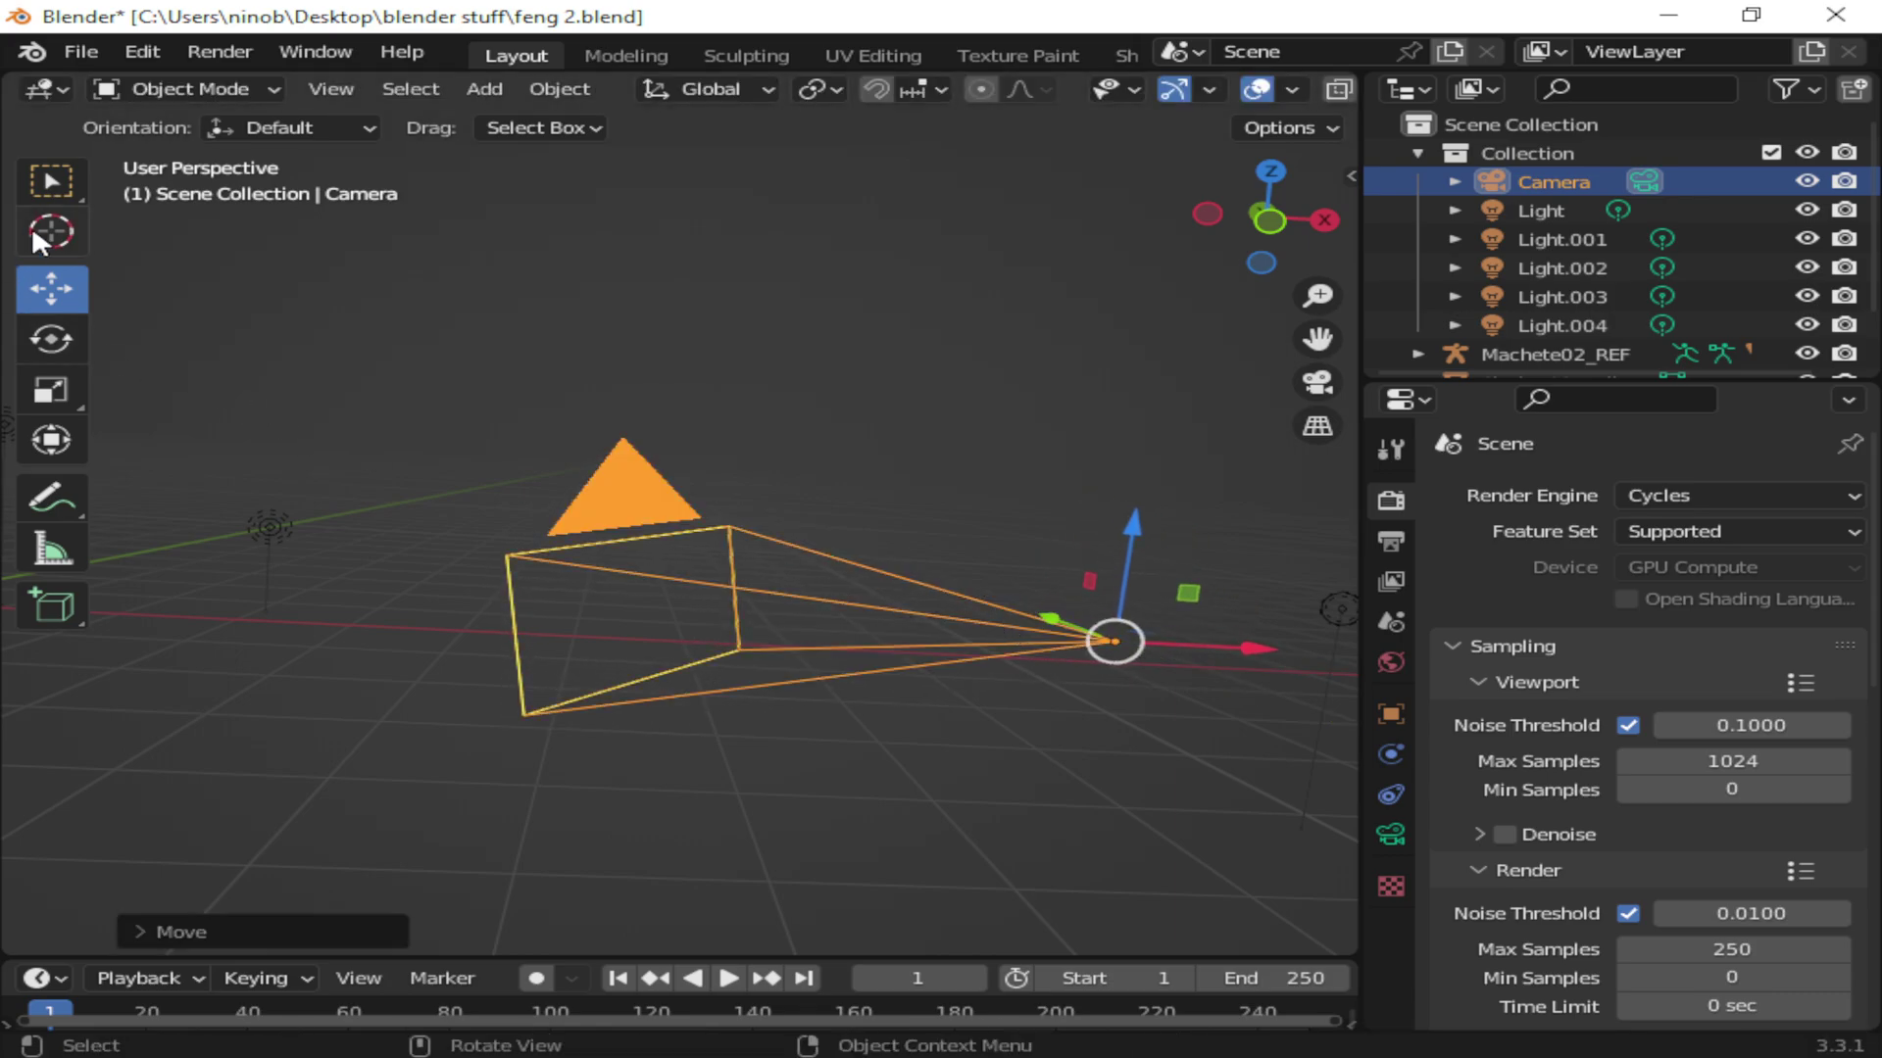
Step: Move the camera across the scene until it sits close in front of the Wraith model
scroll(997, 514, "down", 4)
scroll(976, 504, "up", 1)
left_click_drag(931, 567, 341, 622)
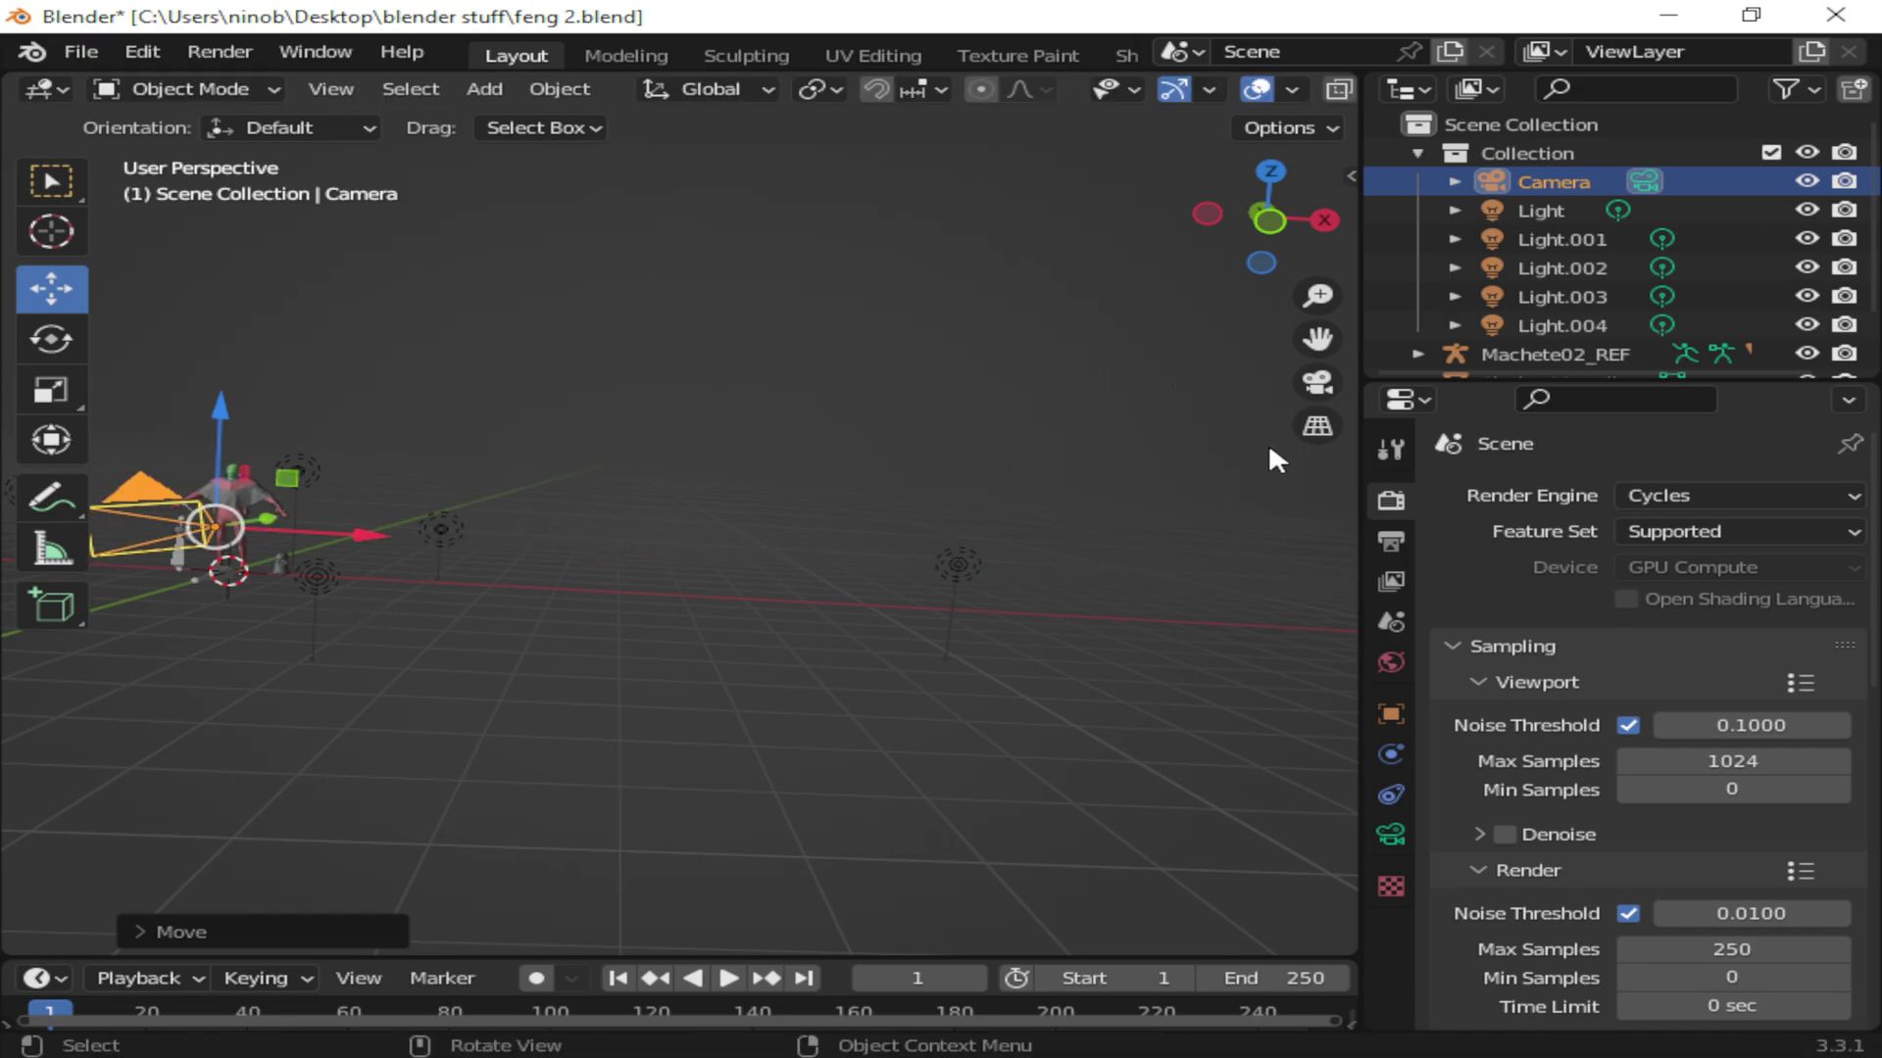
left_click_drag(1314, 336, 1060, 300)
scroll(1002, 458, "up", 4)
left_click_drag(1151, 612, 926, 553)
left_click_drag(1143, 574, 691, 601)
Step: Rotate the camera freehand so it faces the models and its frame sits level
left_click(51, 338)
left_click_drag(680, 527, 598, 566)
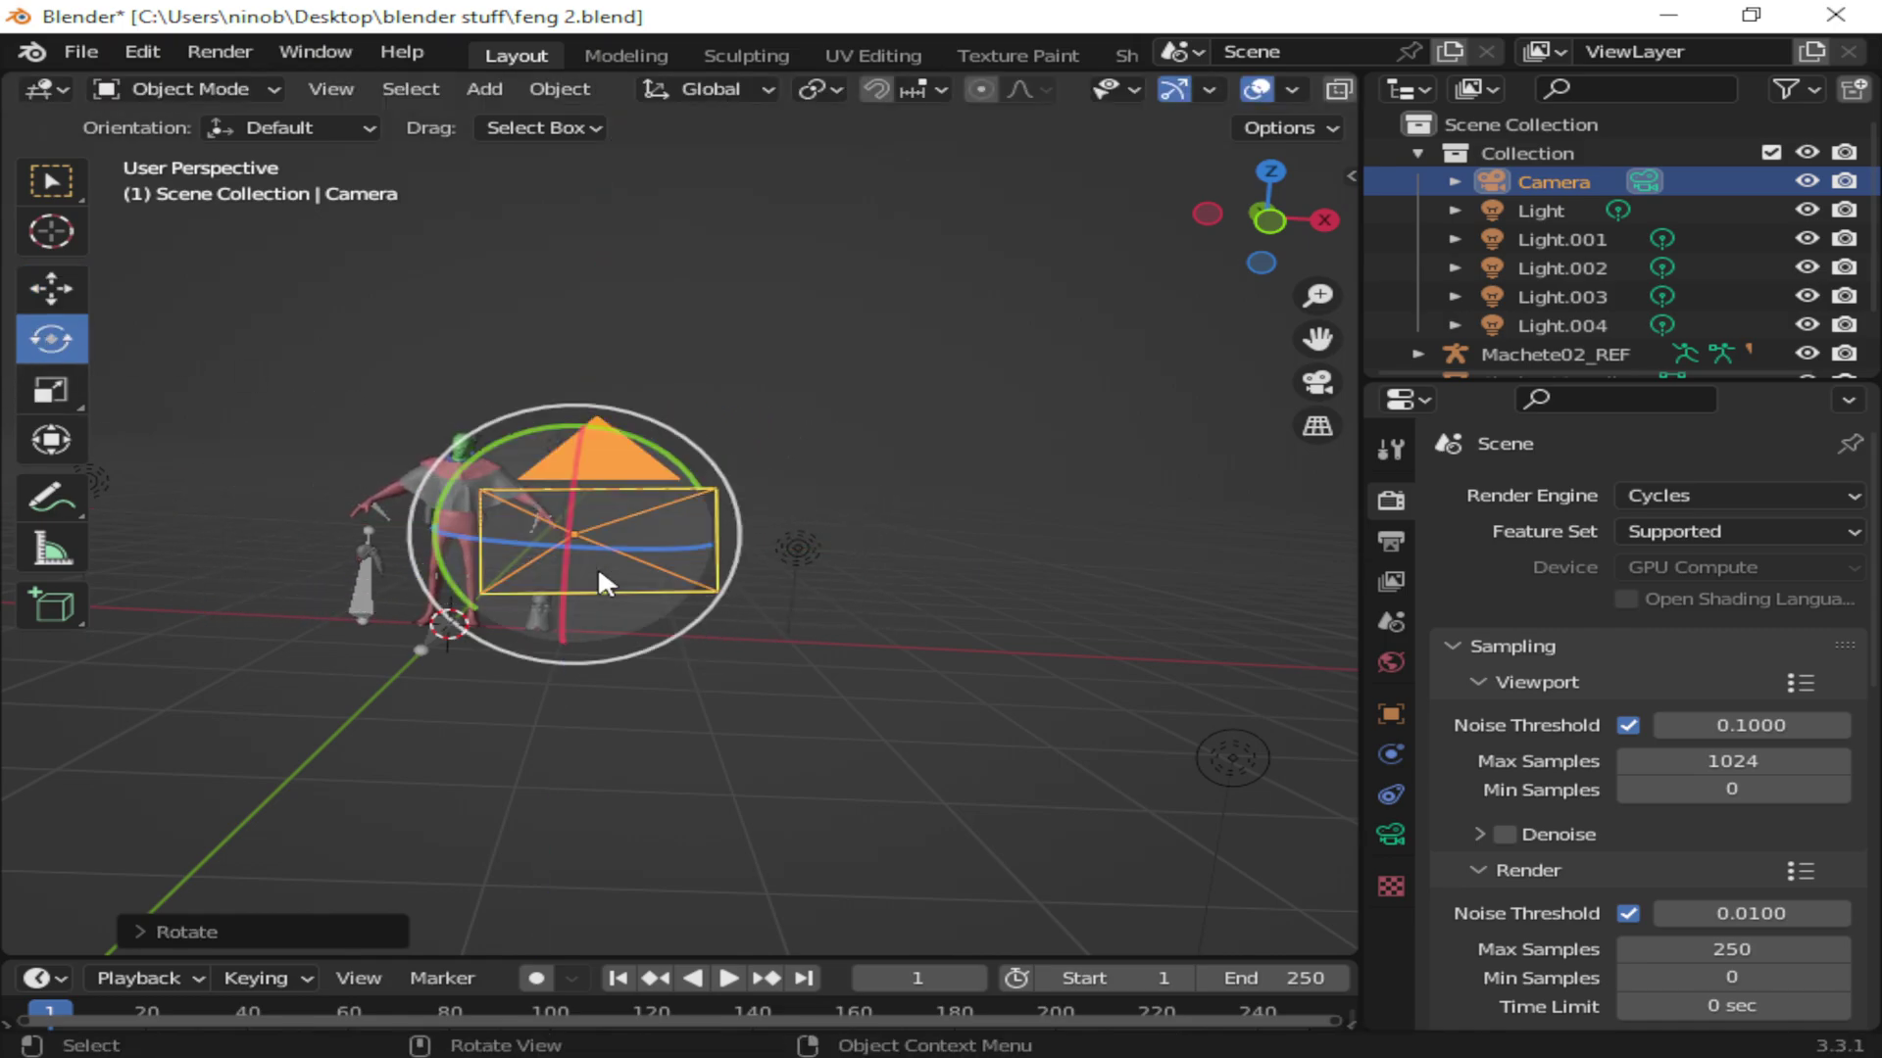
left_click_drag(696, 433, 648, 517)
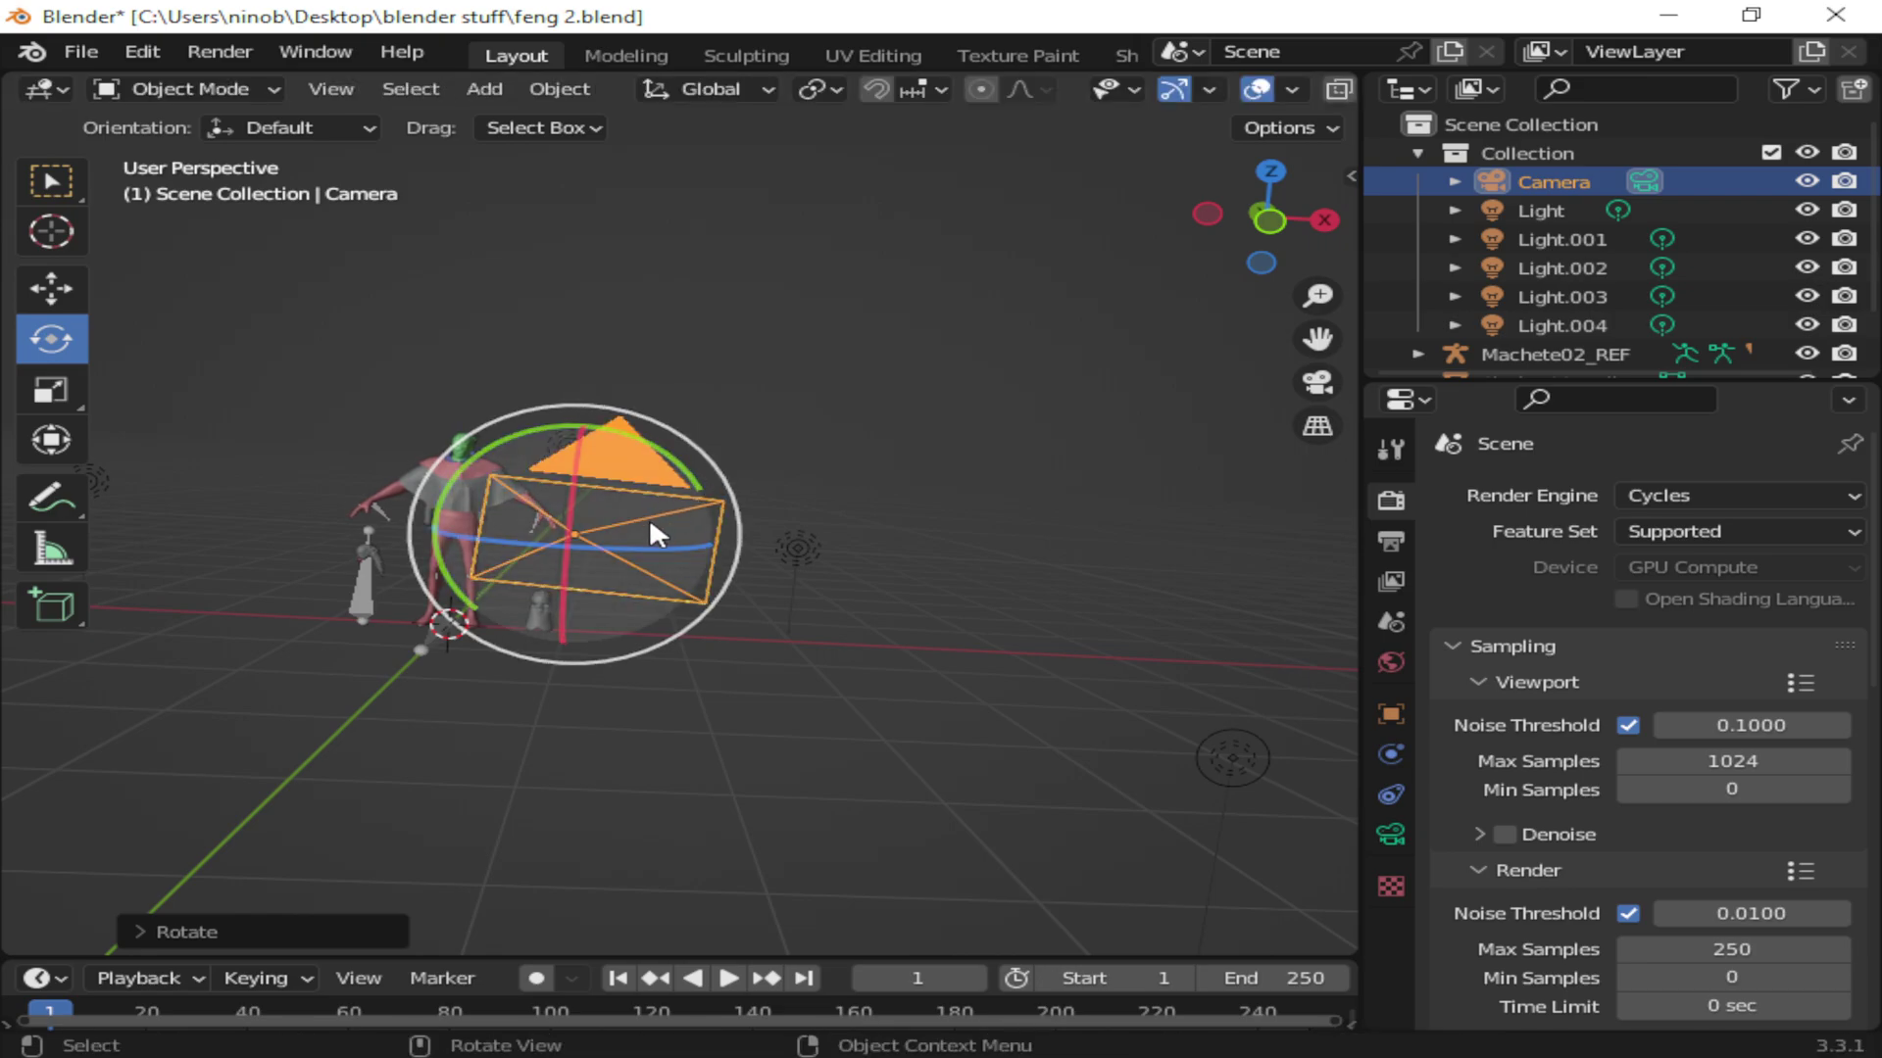
mouse_move(721, 562)
middle_mouse_down()
mouse_move(756, 560)
mouse_move(735, 561)
mouse_move(726, 527)
middle_mouse_up()
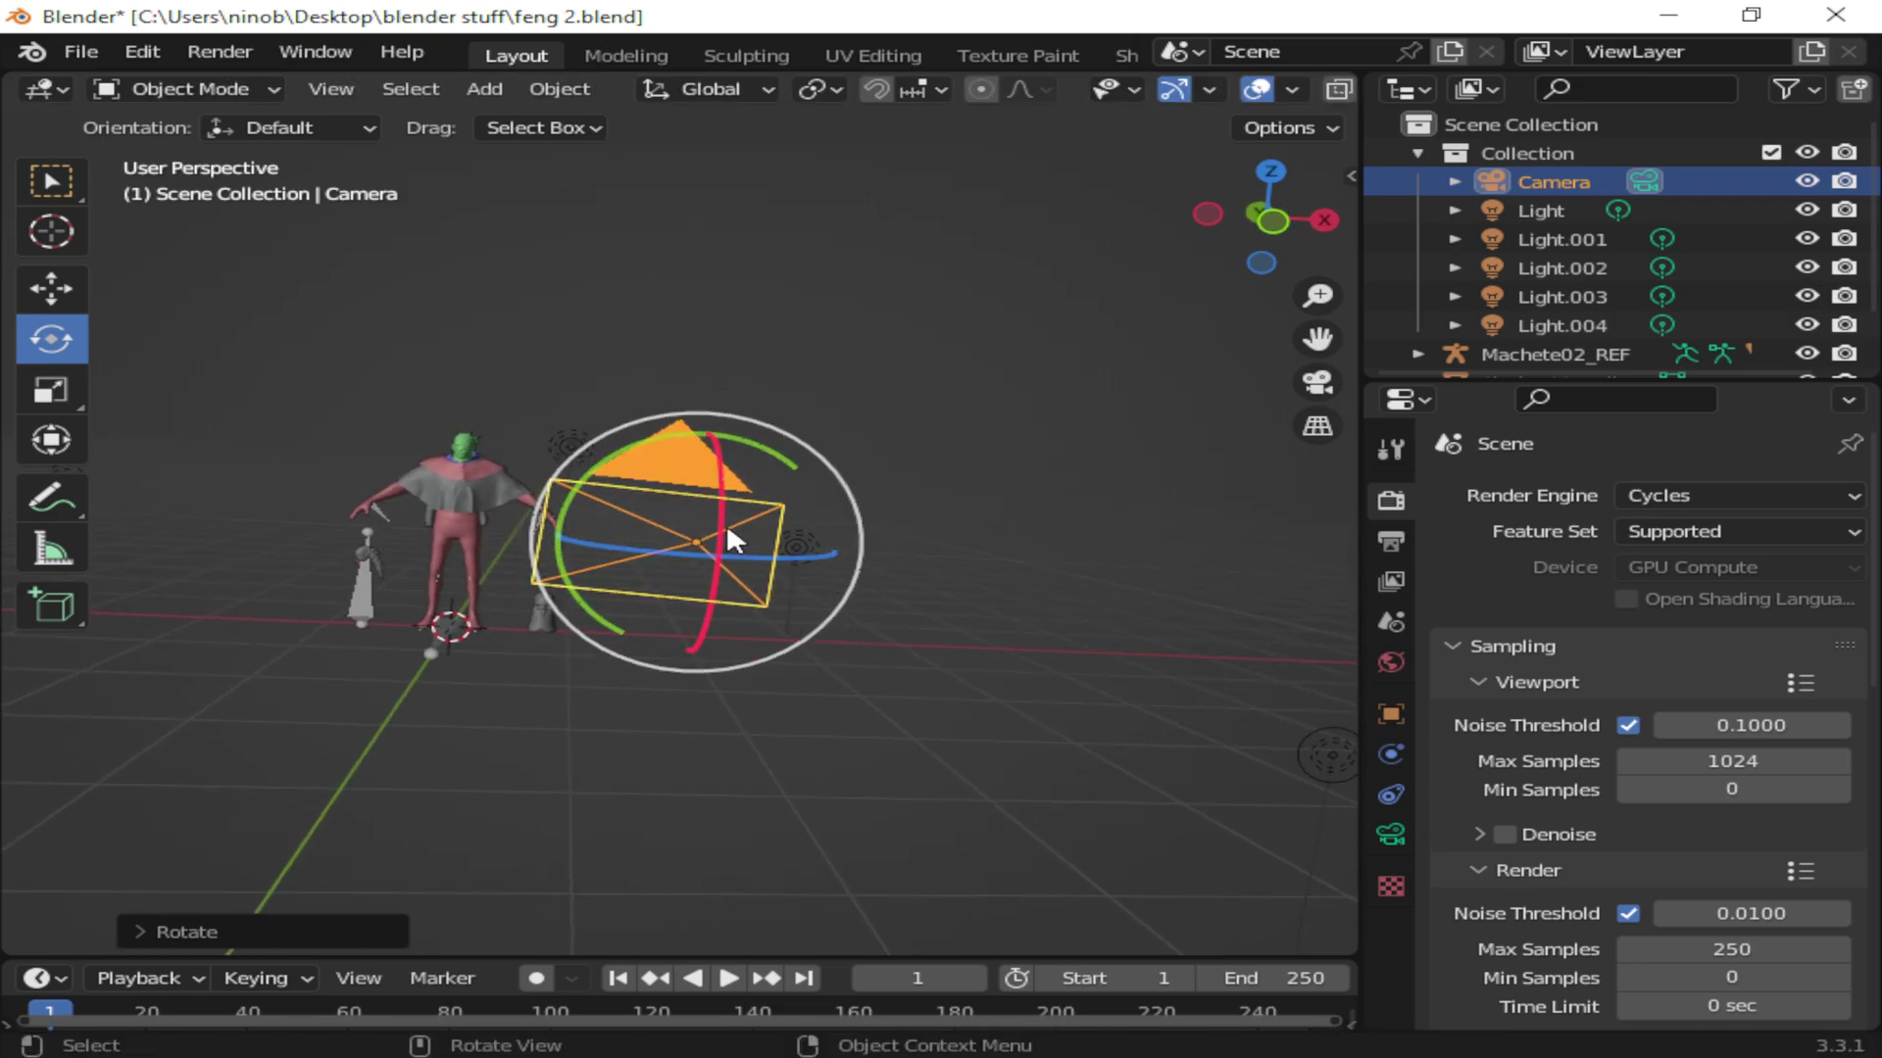
left_click_drag(660, 414, 647, 414)
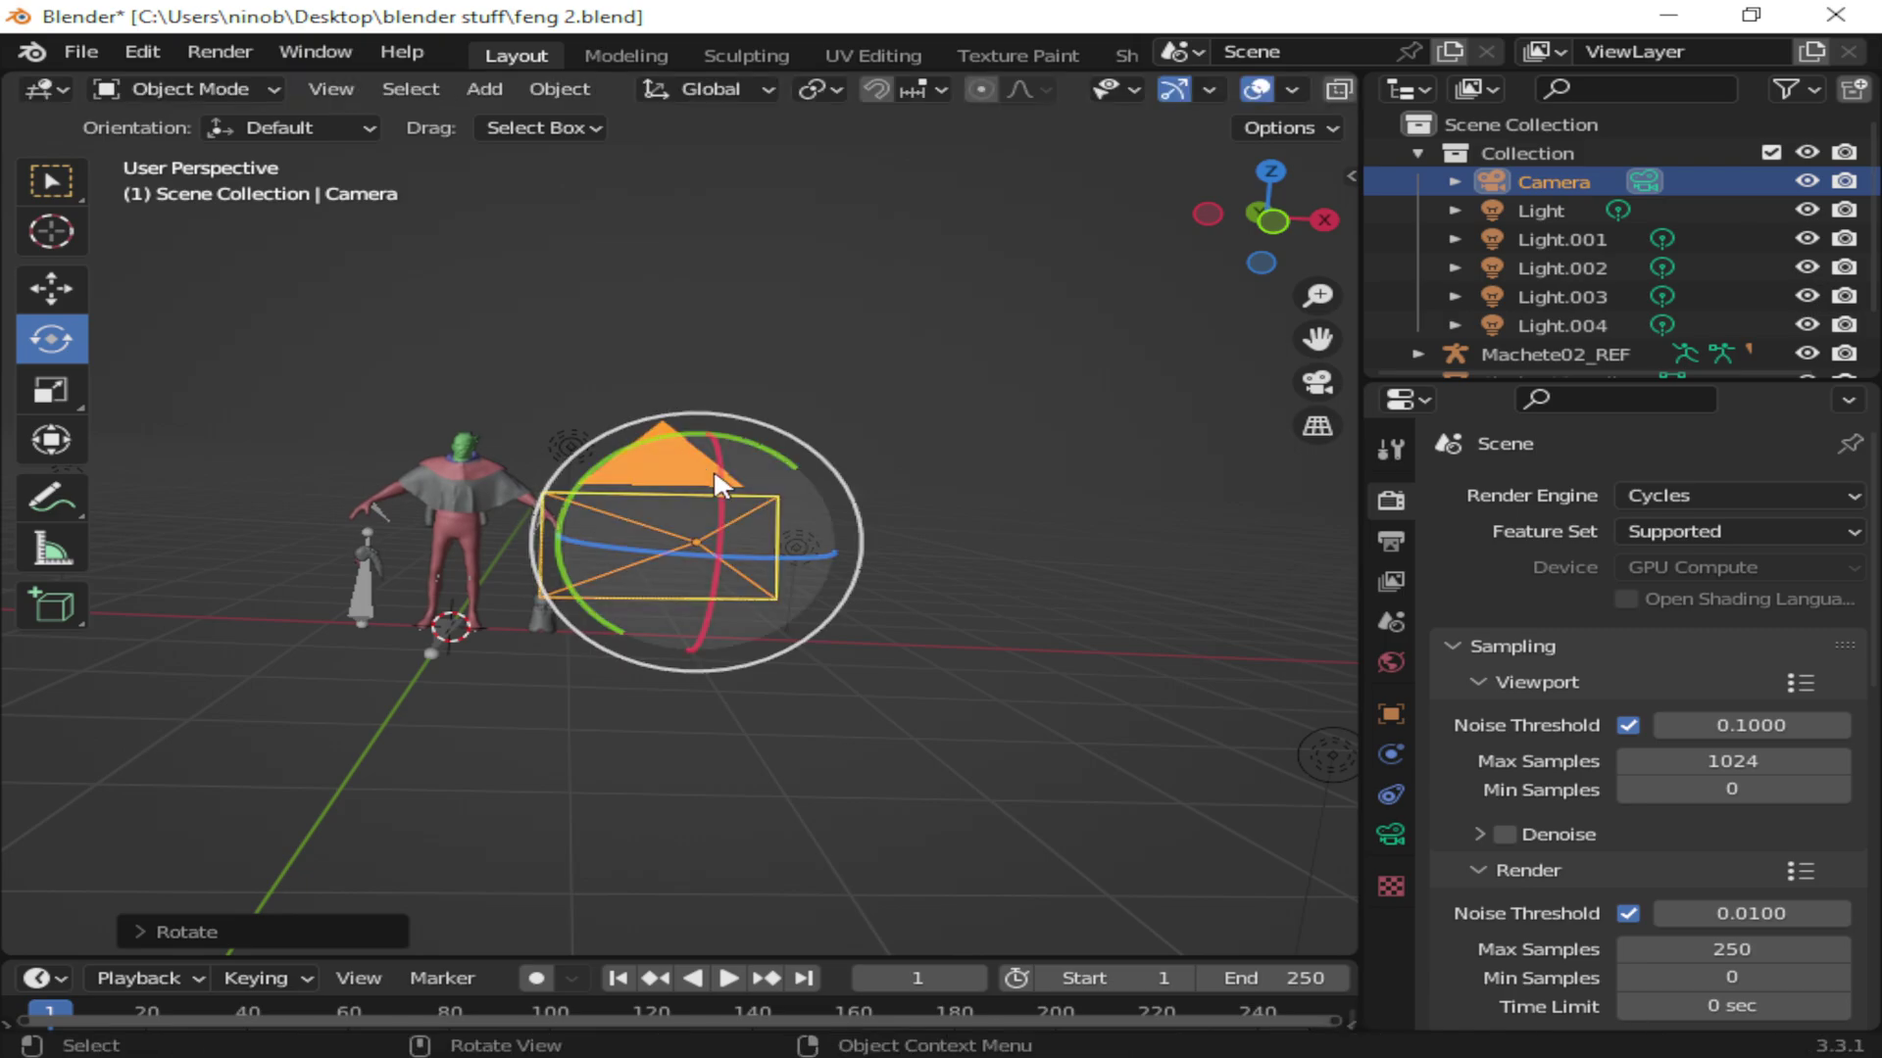
Step: Shift the camera sideways with the Move tool to bring it in line with the Wraith
left_click_drag(773, 551, 437, 596)
left_click(25, 299)
mouse_move(574, 579)
middle_mouse_down()
mouse_move(609, 579)
mouse_move(581, 578)
middle_mouse_up()
Step: Adjust the camera's rotation and position so its frame surrounds the Wraith from slightly above
scroll(260, 469, "up", 3)
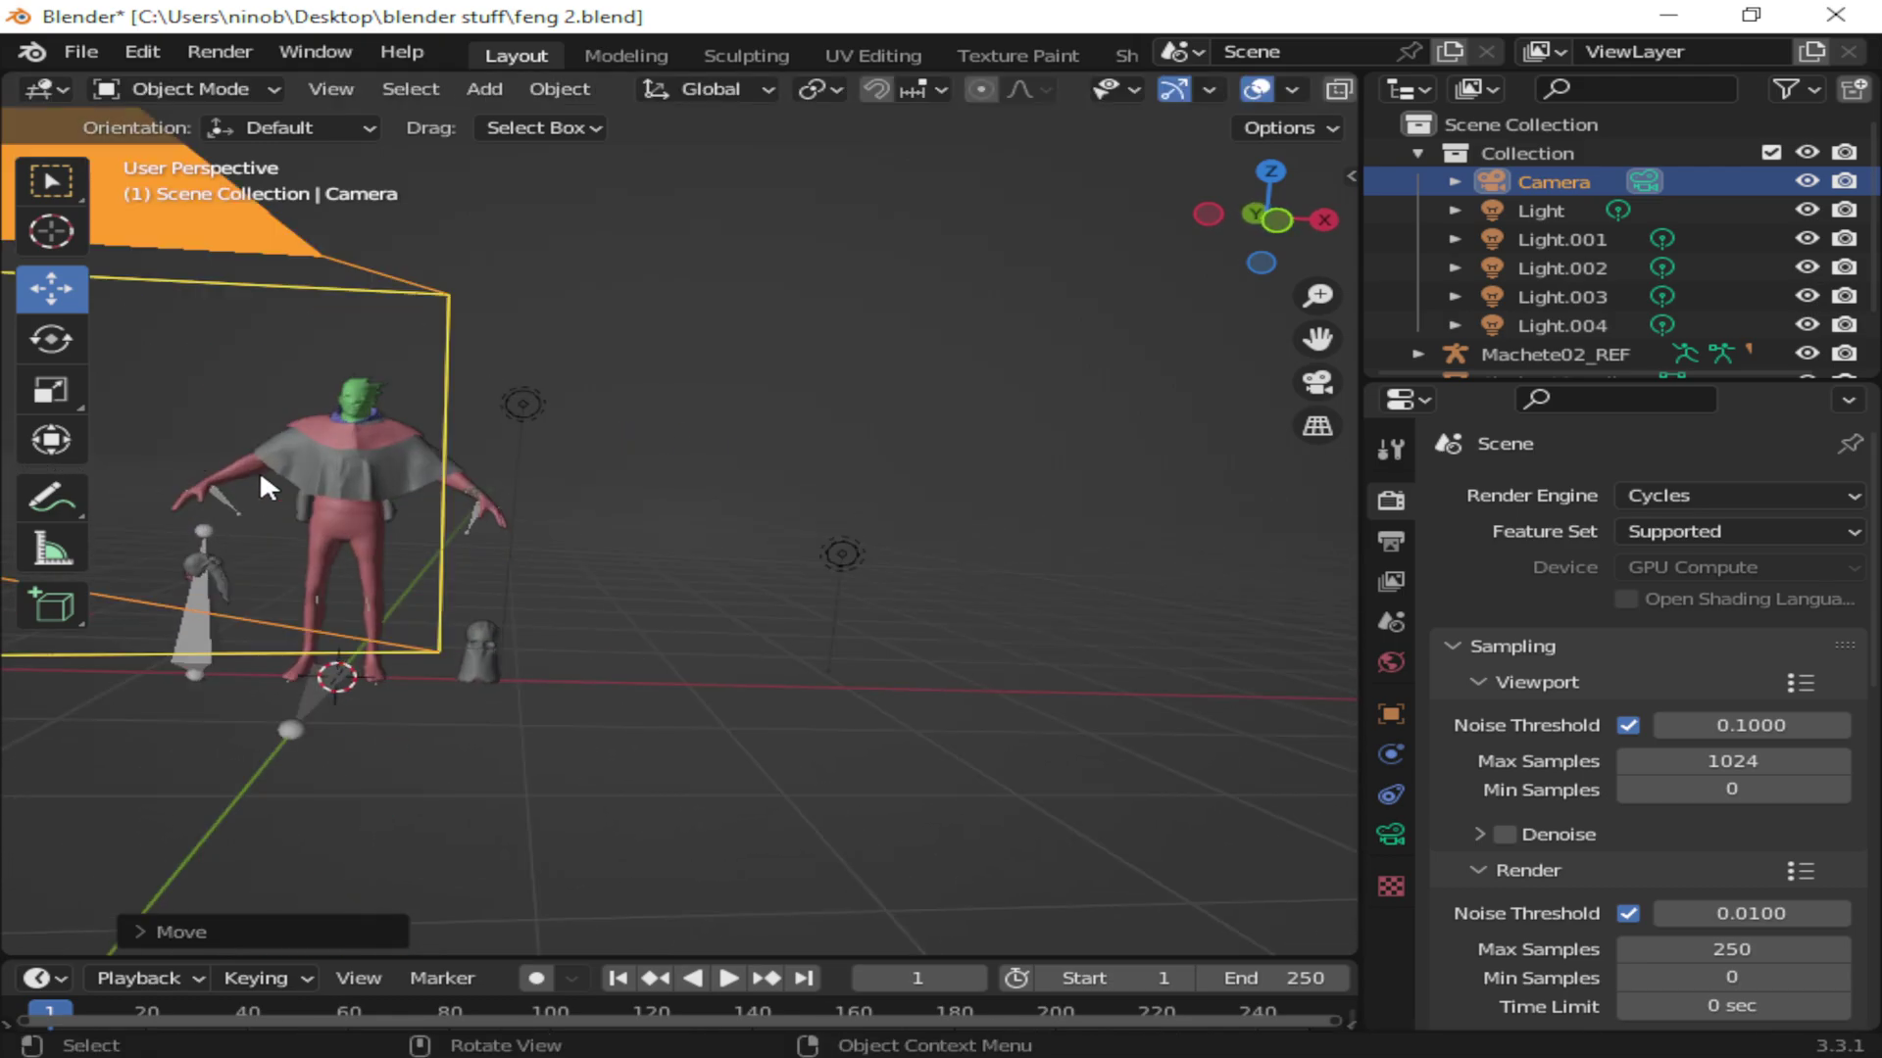
mouse_move(1317, 339)
left_mouse_down()
mouse_move(1421, 377)
mouse_move(1323, 332)
left_mouse_up()
scroll(933, 413, "down", 2)
scroll(737, 465, "up", 1)
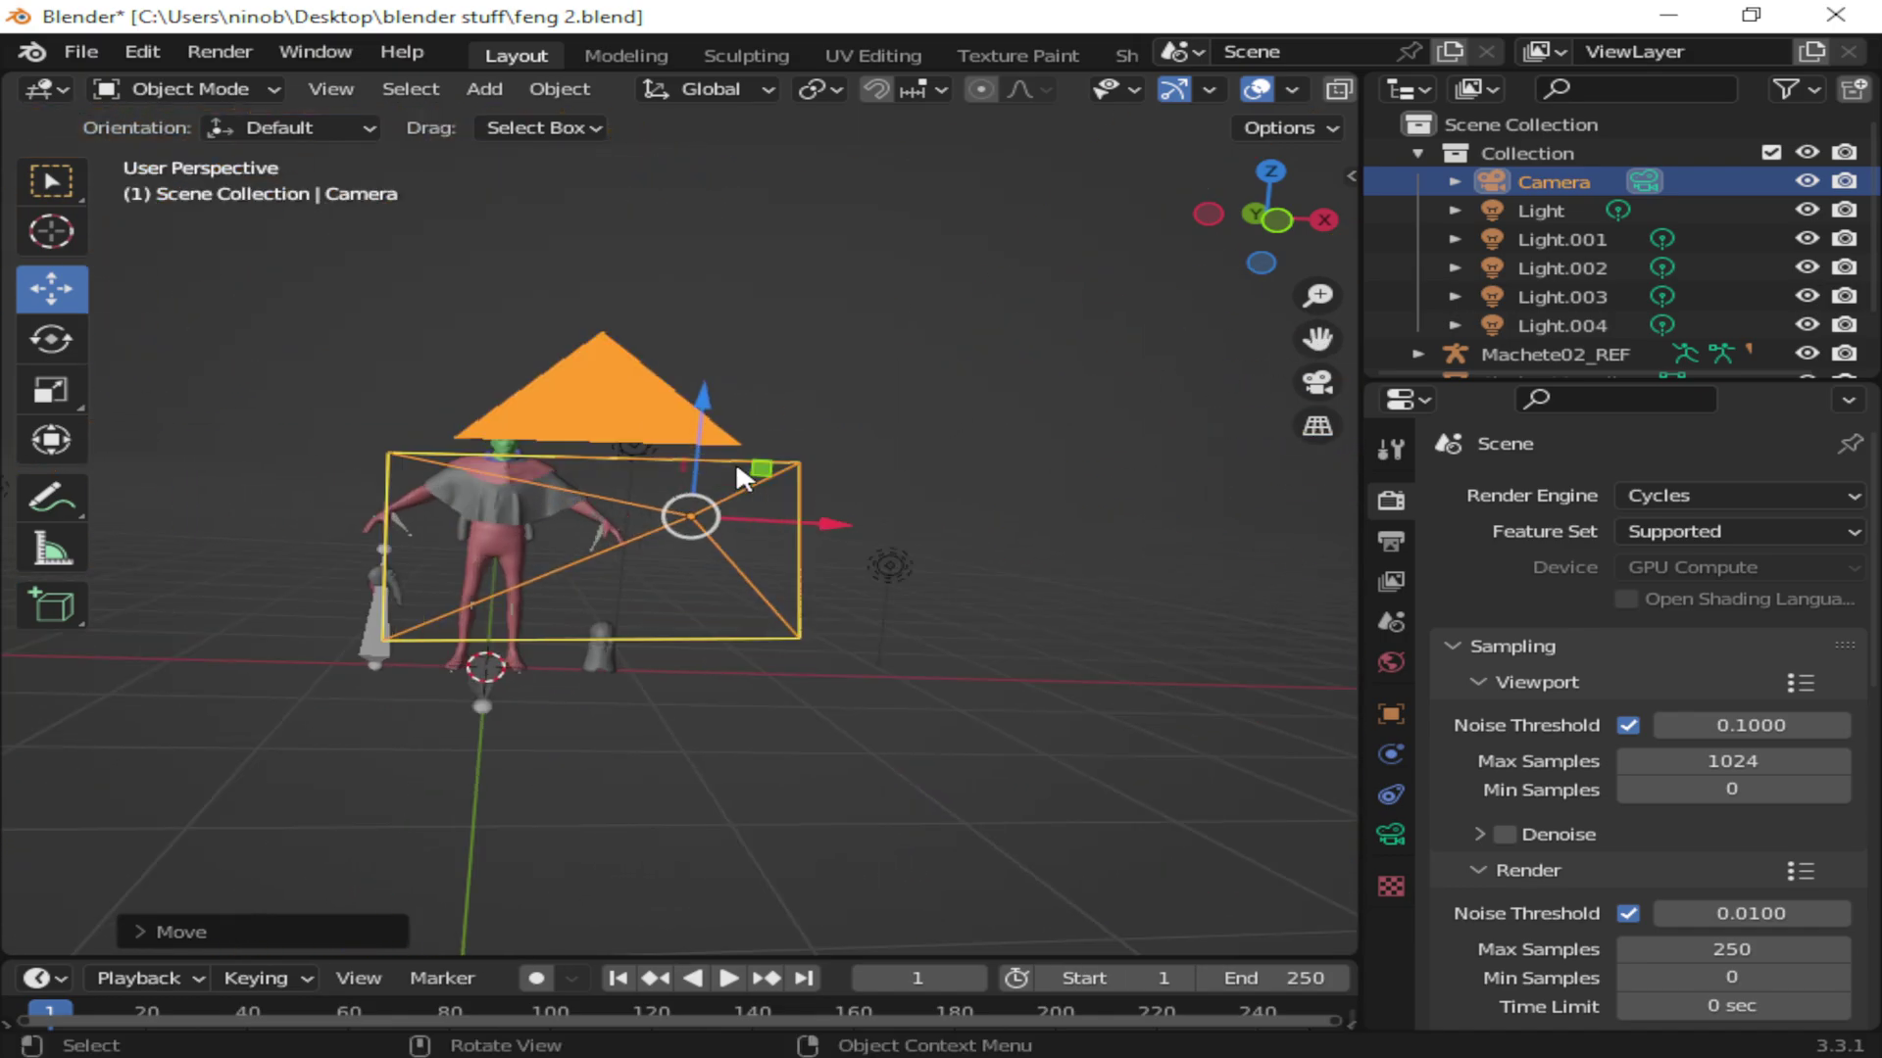
left_click(51, 338)
mouse_move(672, 520)
left_mouse_down()
mouse_move(632, 554)
mouse_move(652, 527)
left_mouse_up()
left_click_drag(722, 444, 713, 468)
middle_click_drag(714, 468, 777, 464)
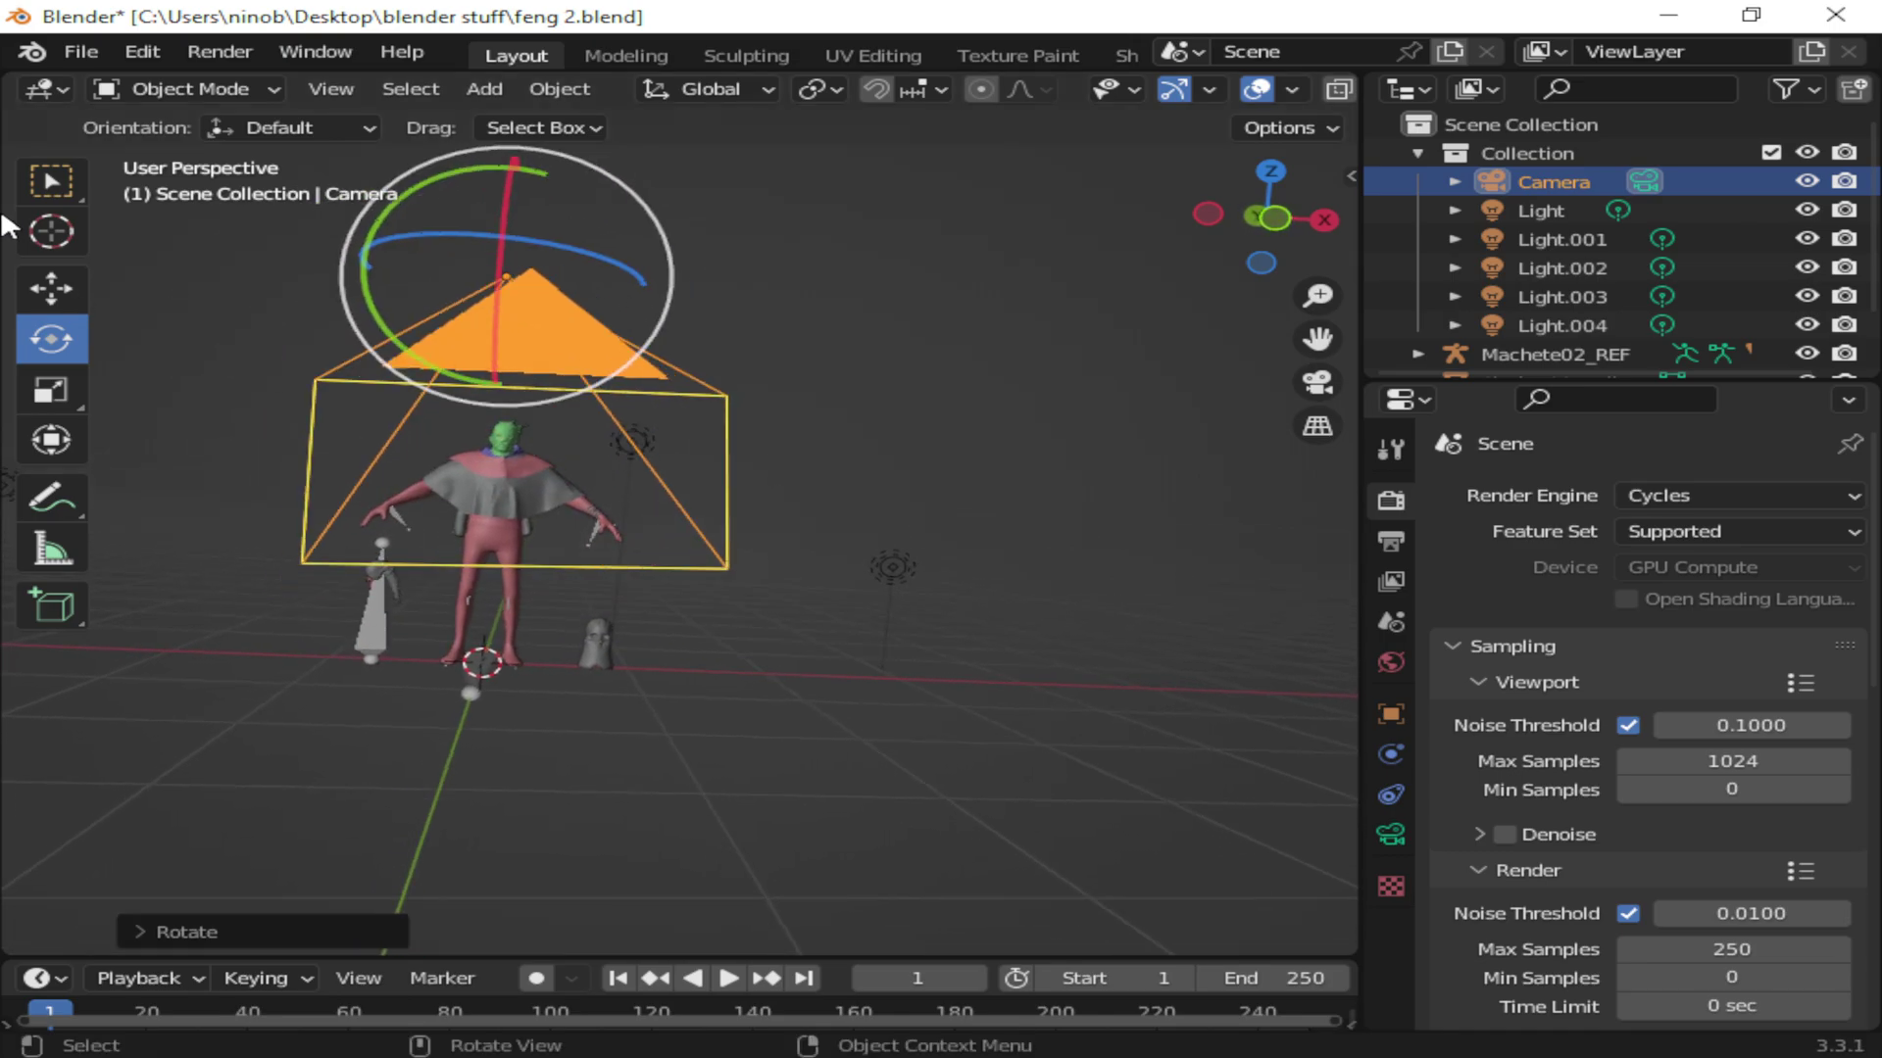
left_click(51, 181)
left_click(868, 547)
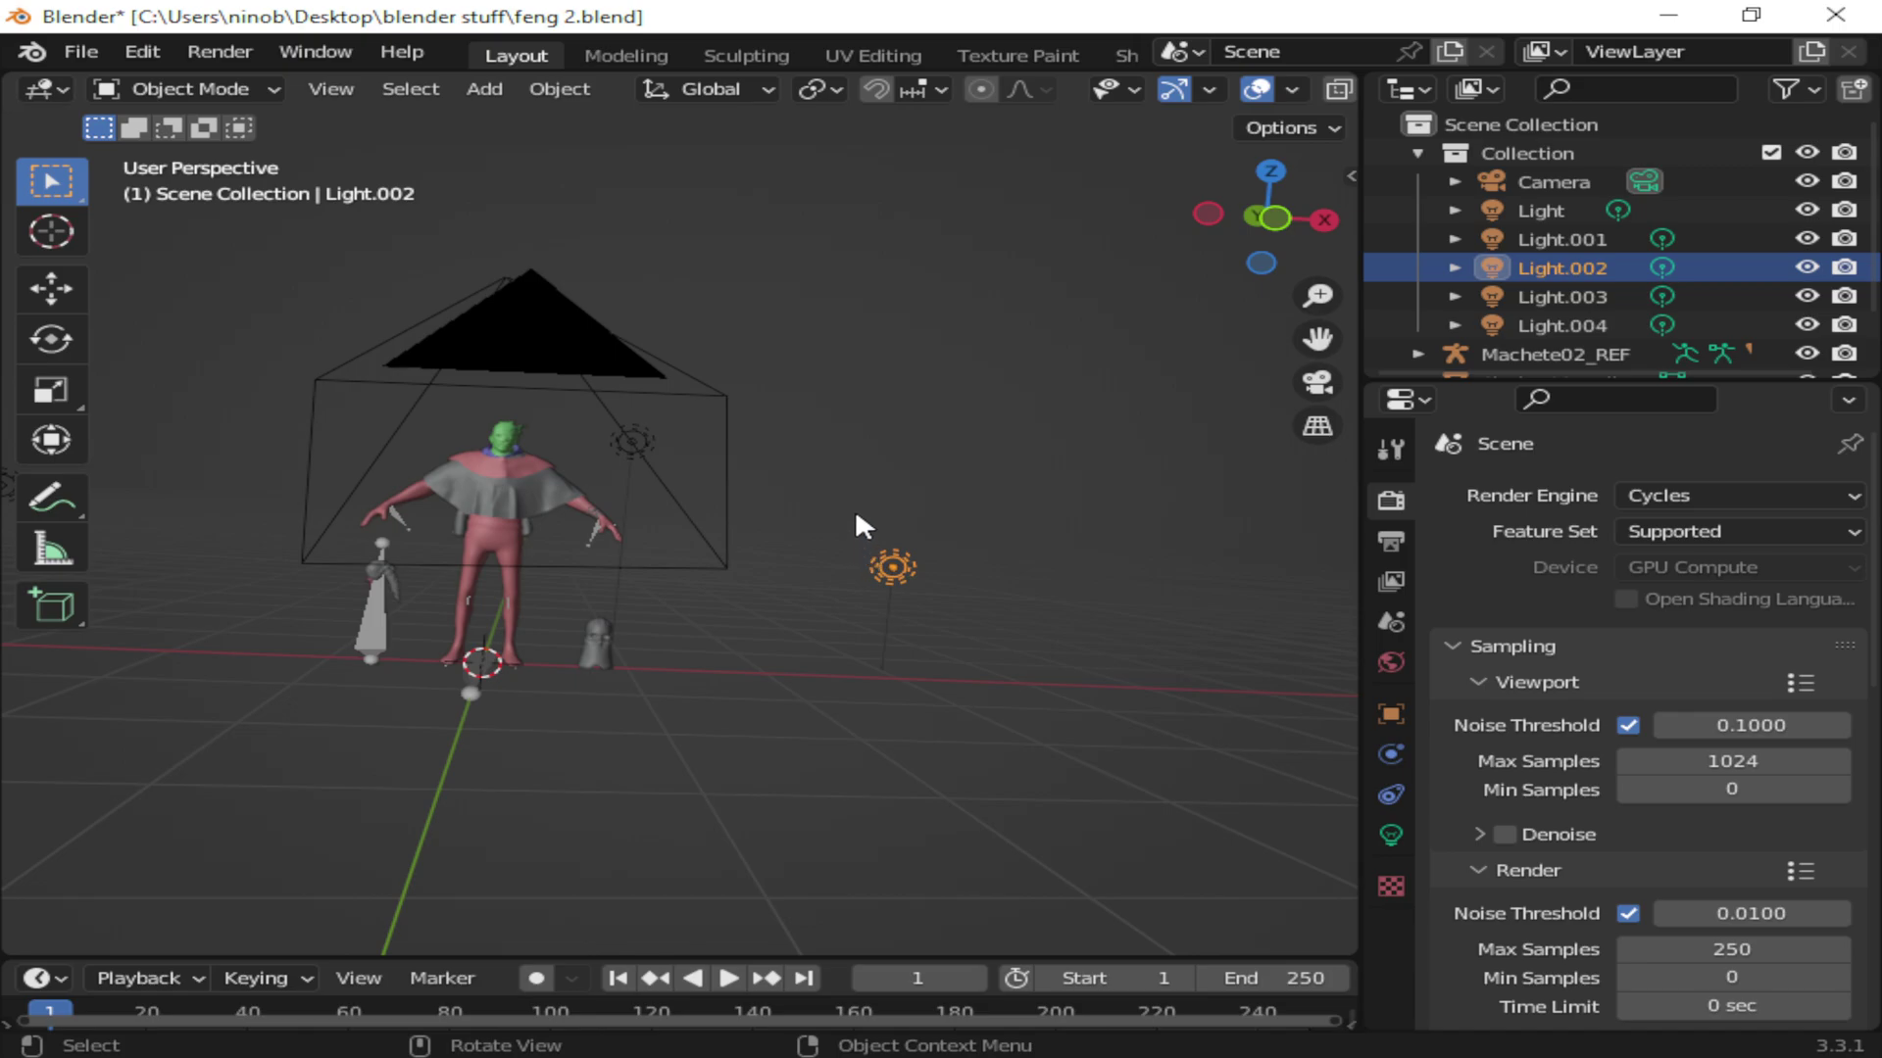
left_click(20, 281)
left_click_drag(637, 460, 722, 510)
middle_click_drag(720, 504, 690, 486)
scroll(1186, 385, "up", 2)
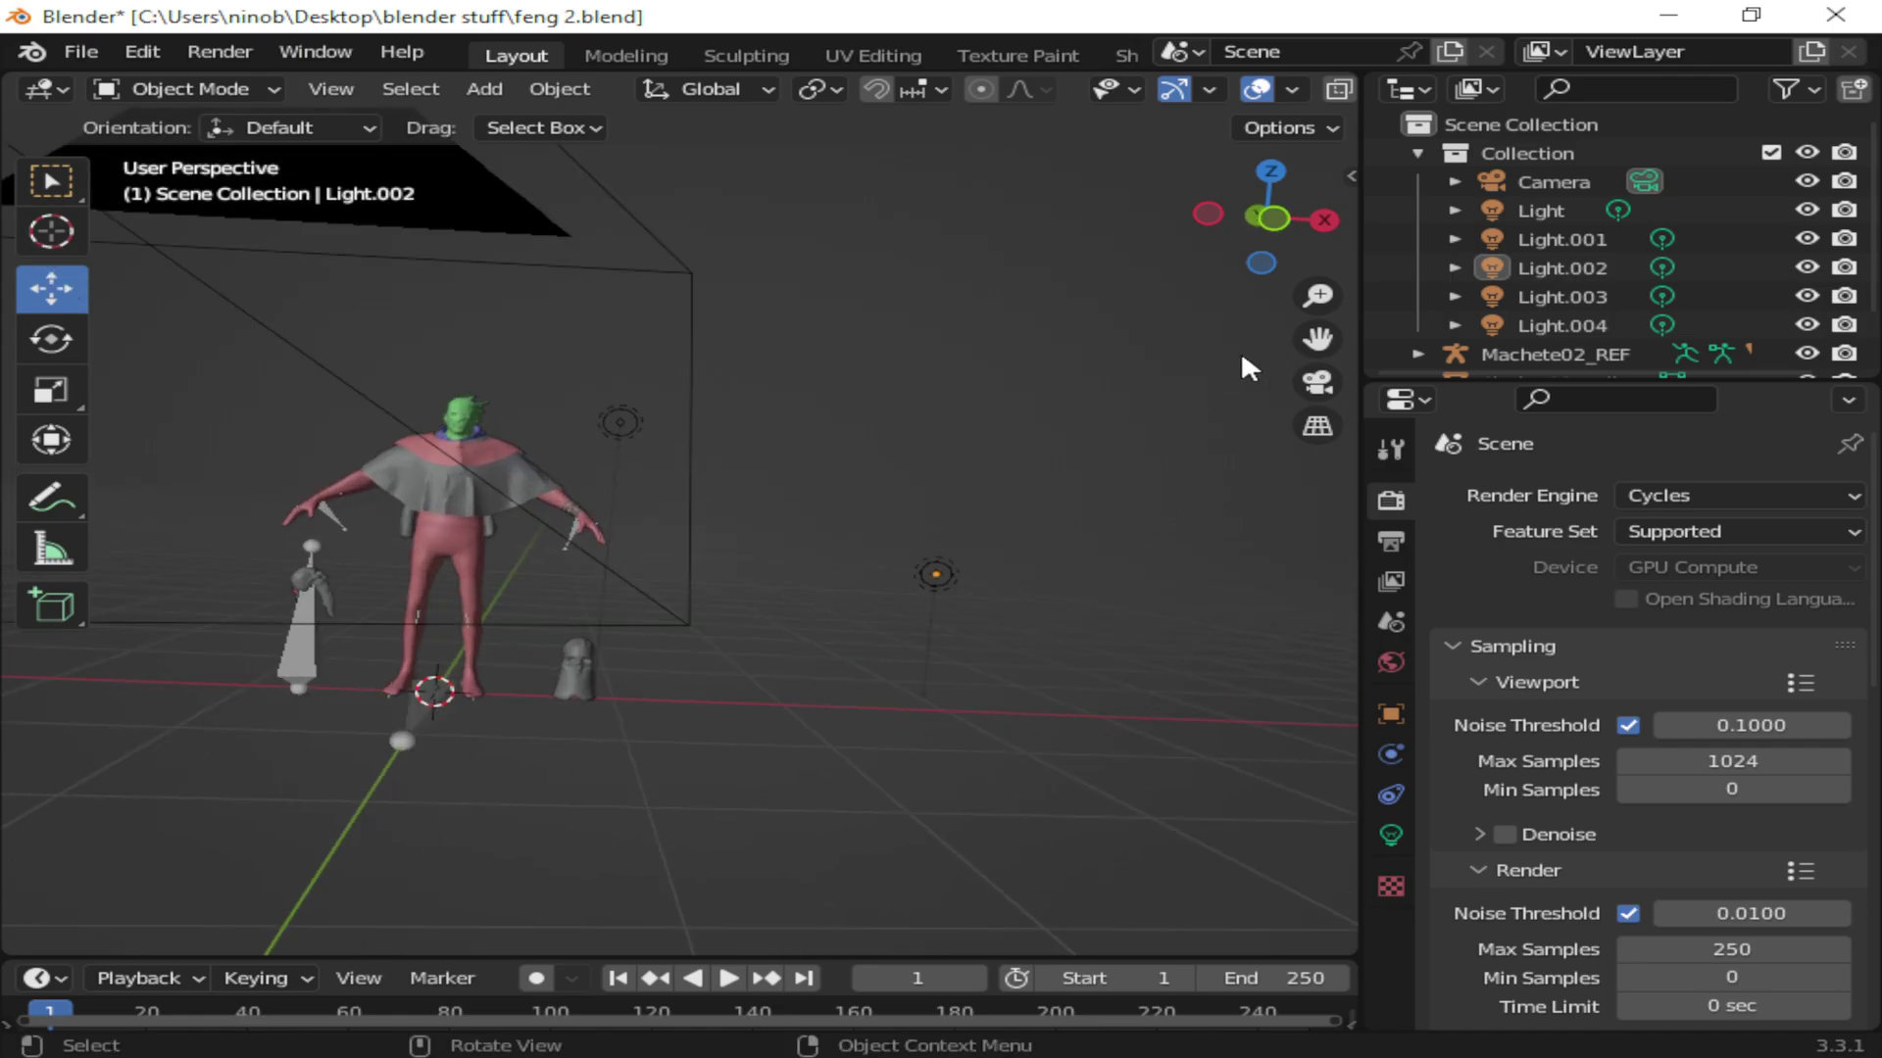
scroll(894, 450, "down", 2)
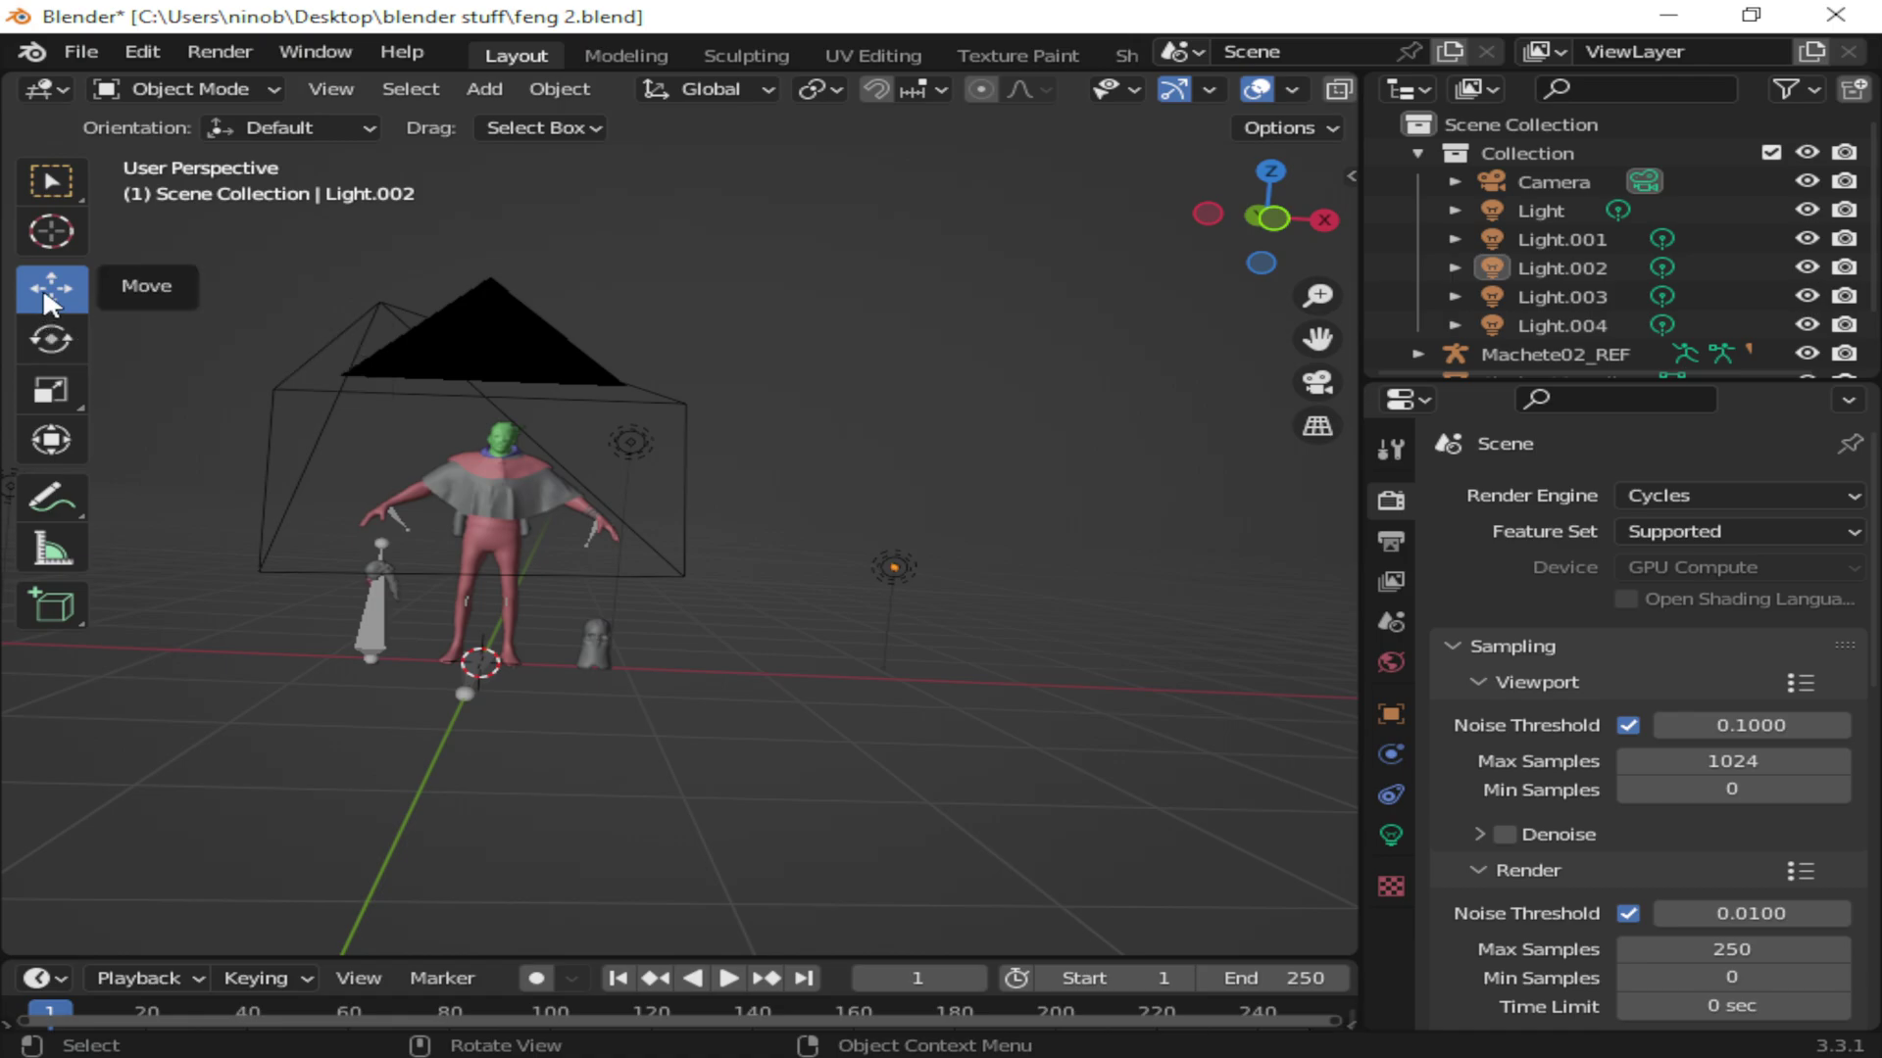
mouse_move(715, 425)
middle_mouse_down()
mouse_move(820, 463)
mouse_move(712, 429)
mouse_move(725, 437)
middle_mouse_up()
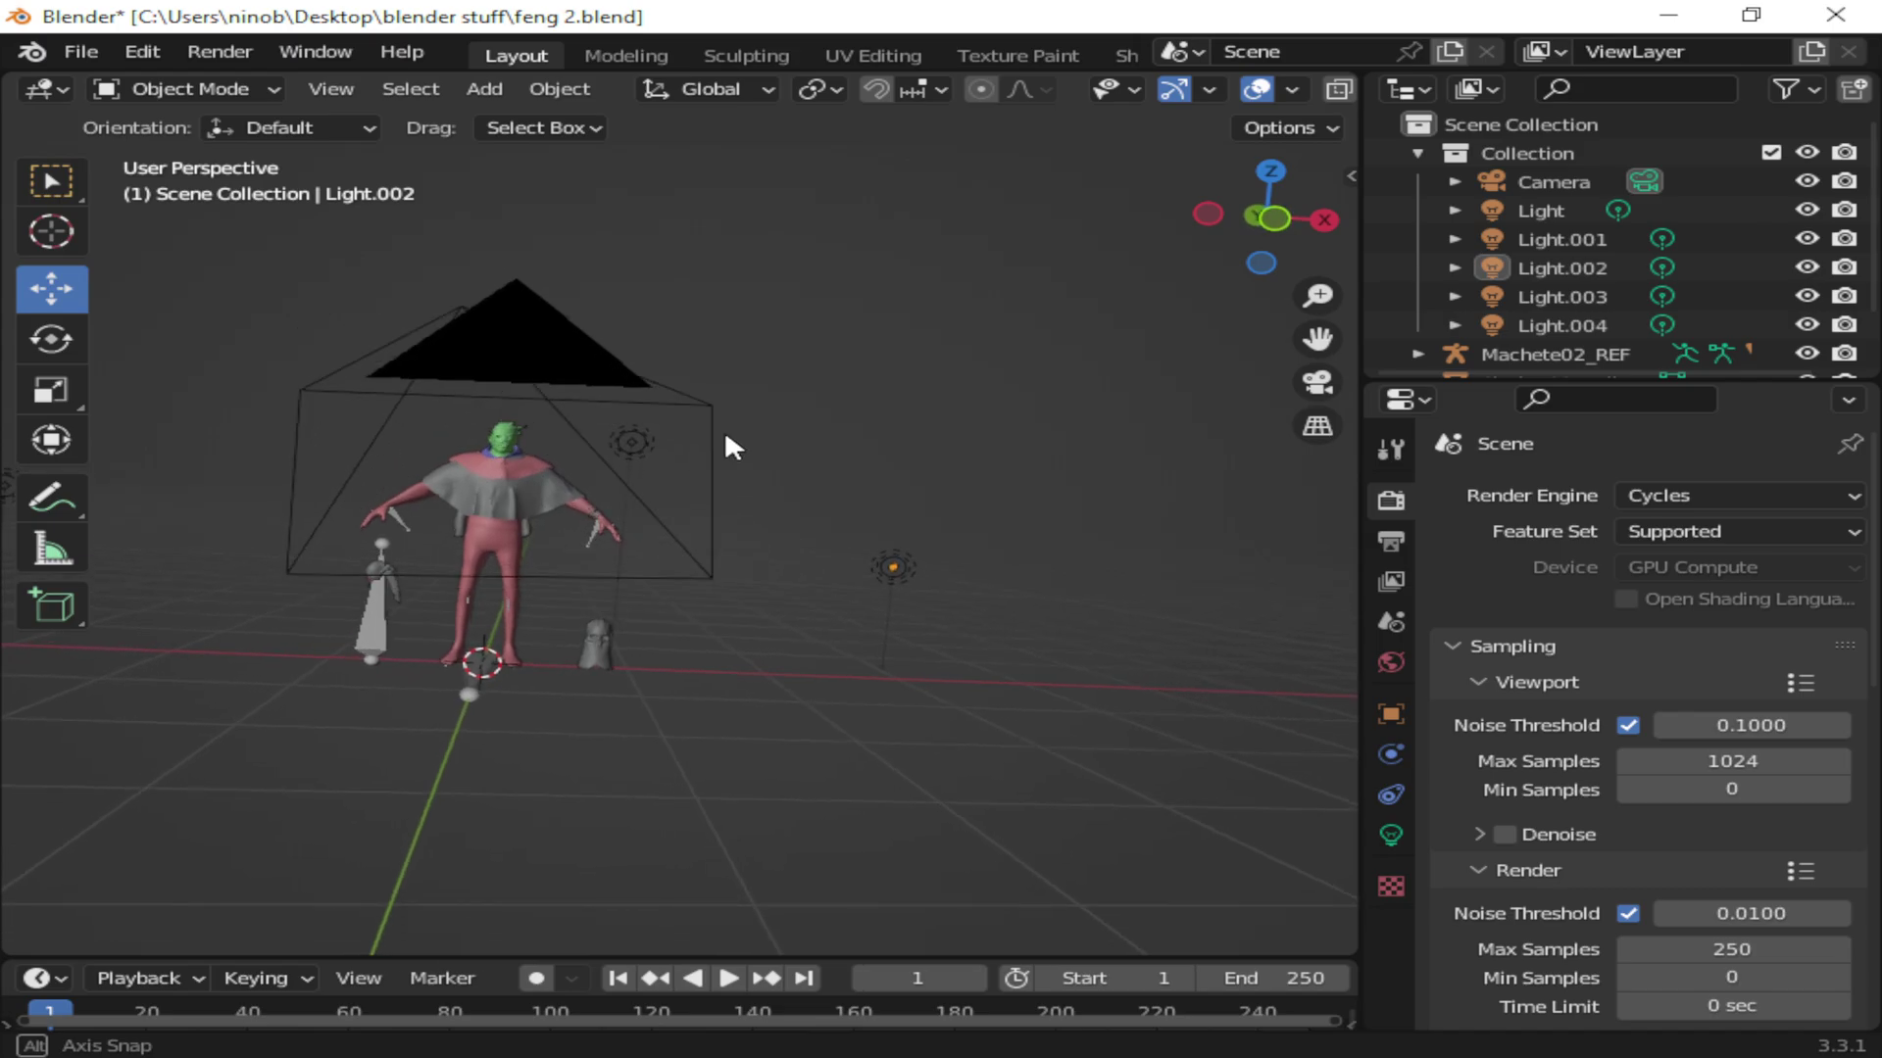
left_click(49, 186)
left_click_drag(1328, 342, 1373, 364)
middle_click_drag(1036, 455, 1028, 453)
left_click_drag(1028, 452, 1024, 453)
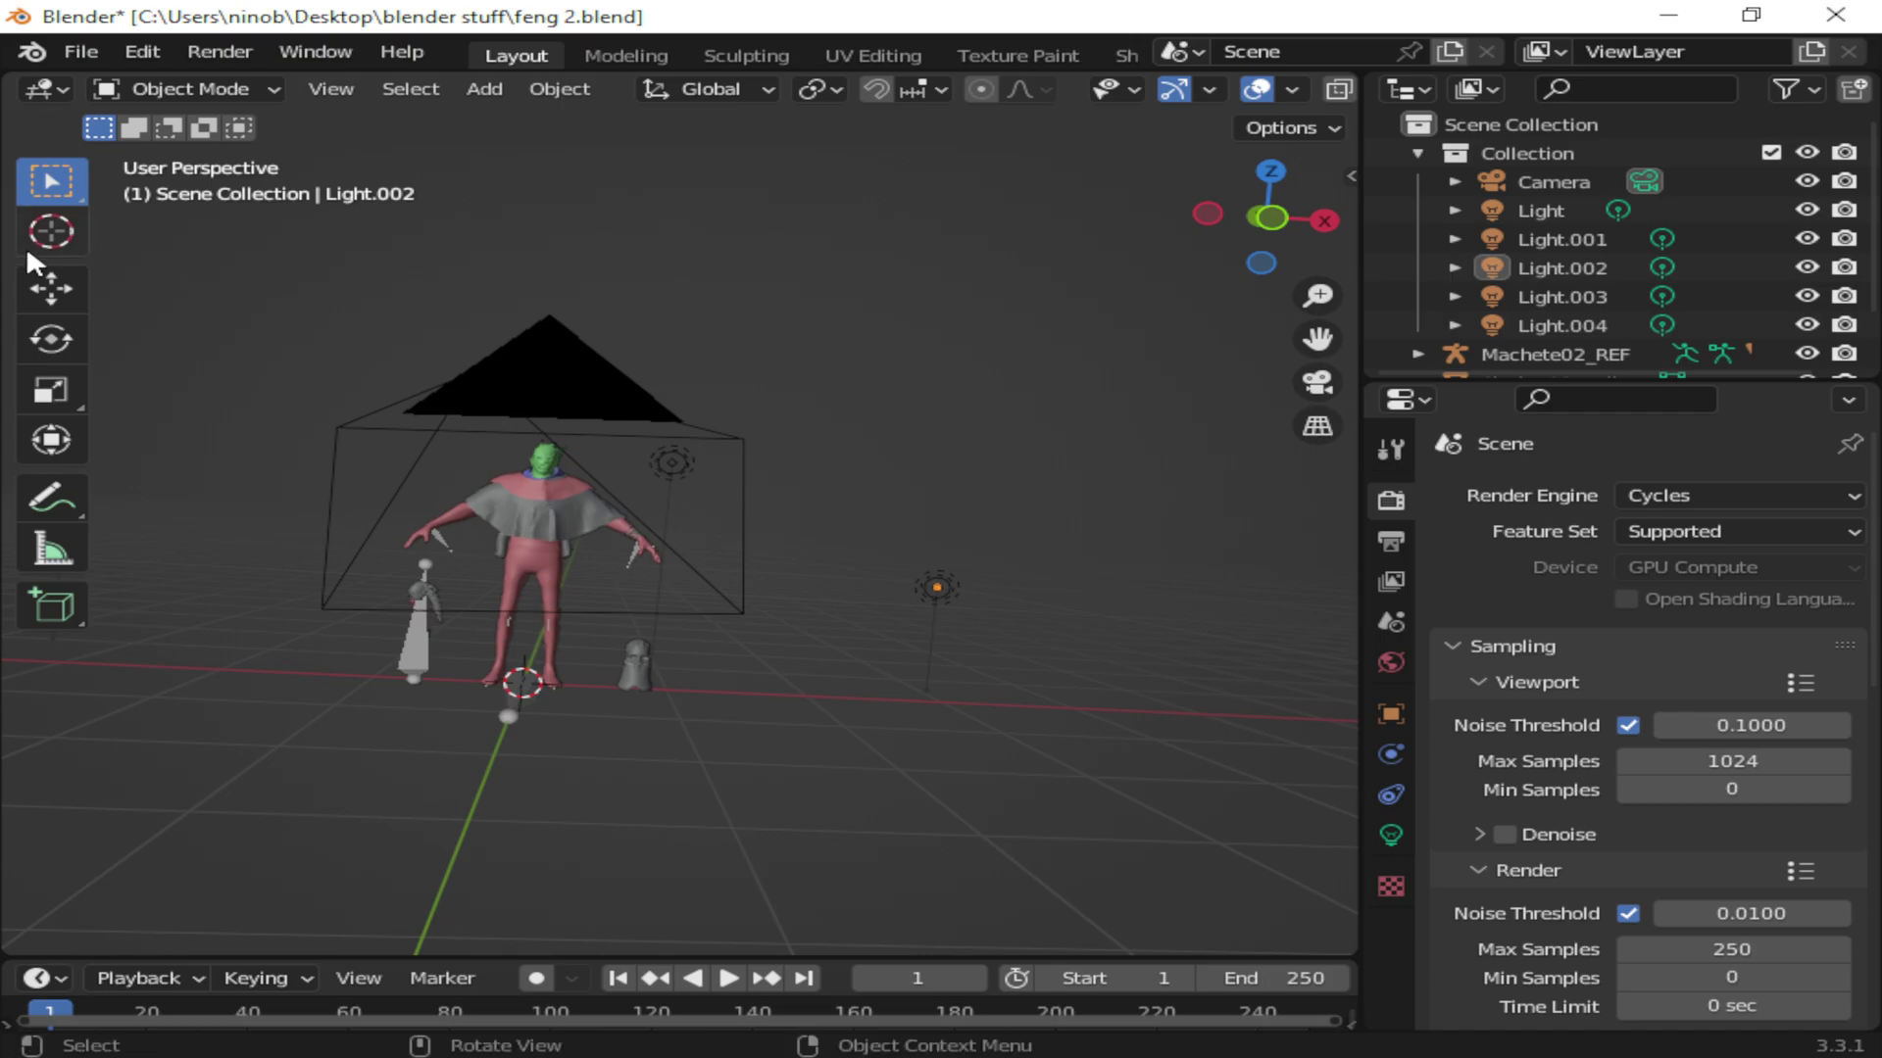
left_click(44, 304)
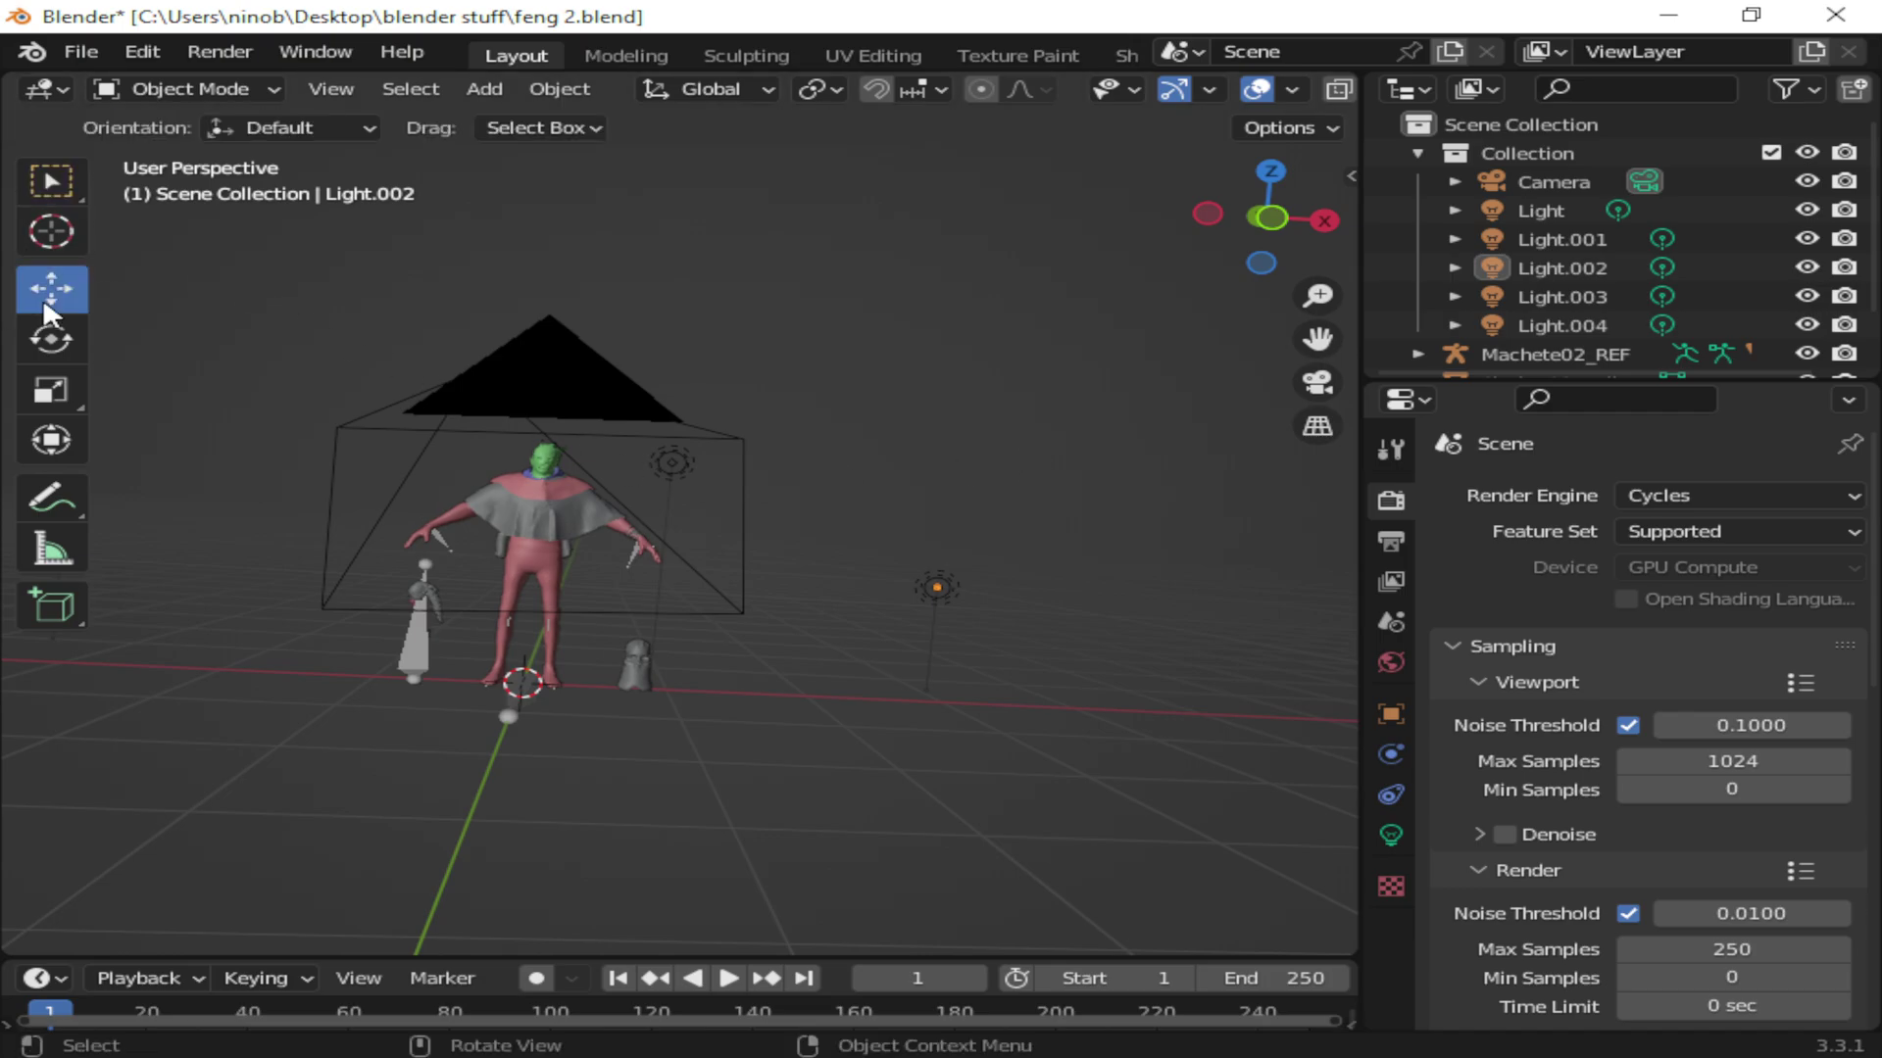
Step: Select the camera, look through it, and use Walk Navigation to centre the Wraith with its head inside the frame
left_click(547, 419)
left_click(1316, 384)
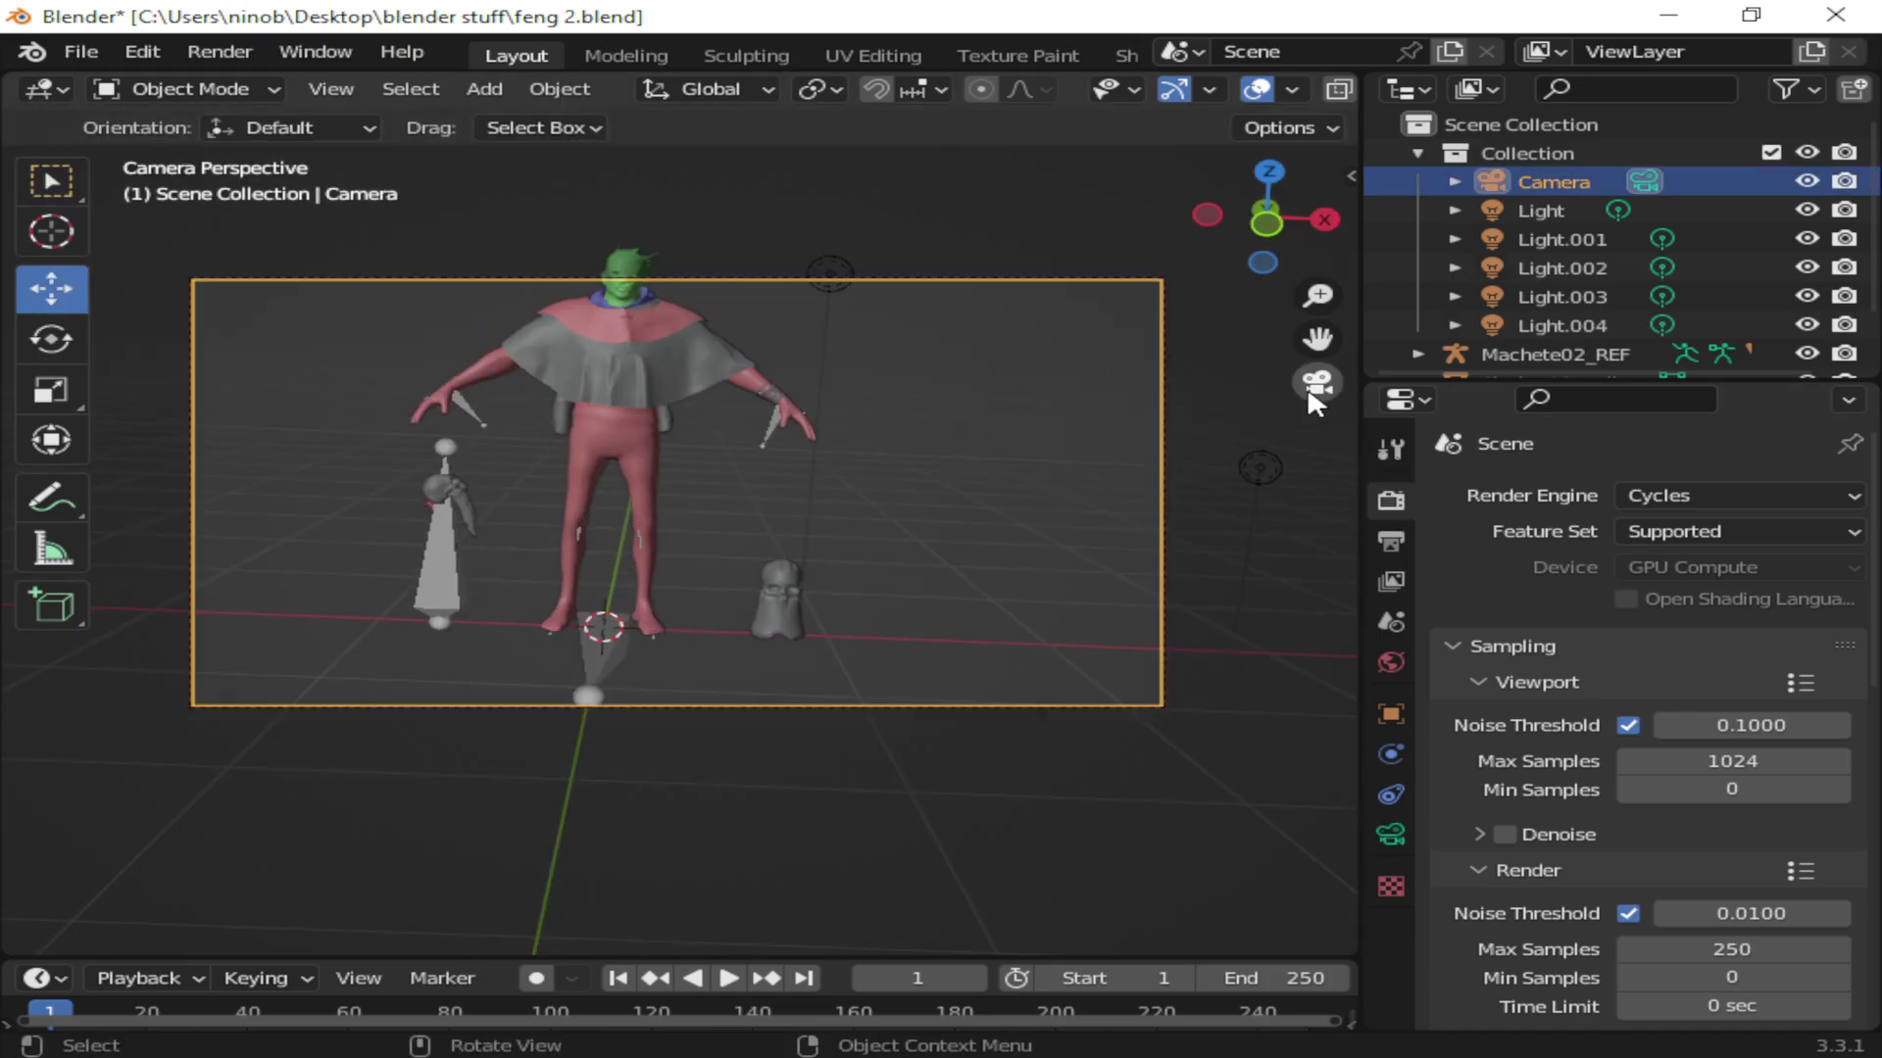
left_click(313, 87)
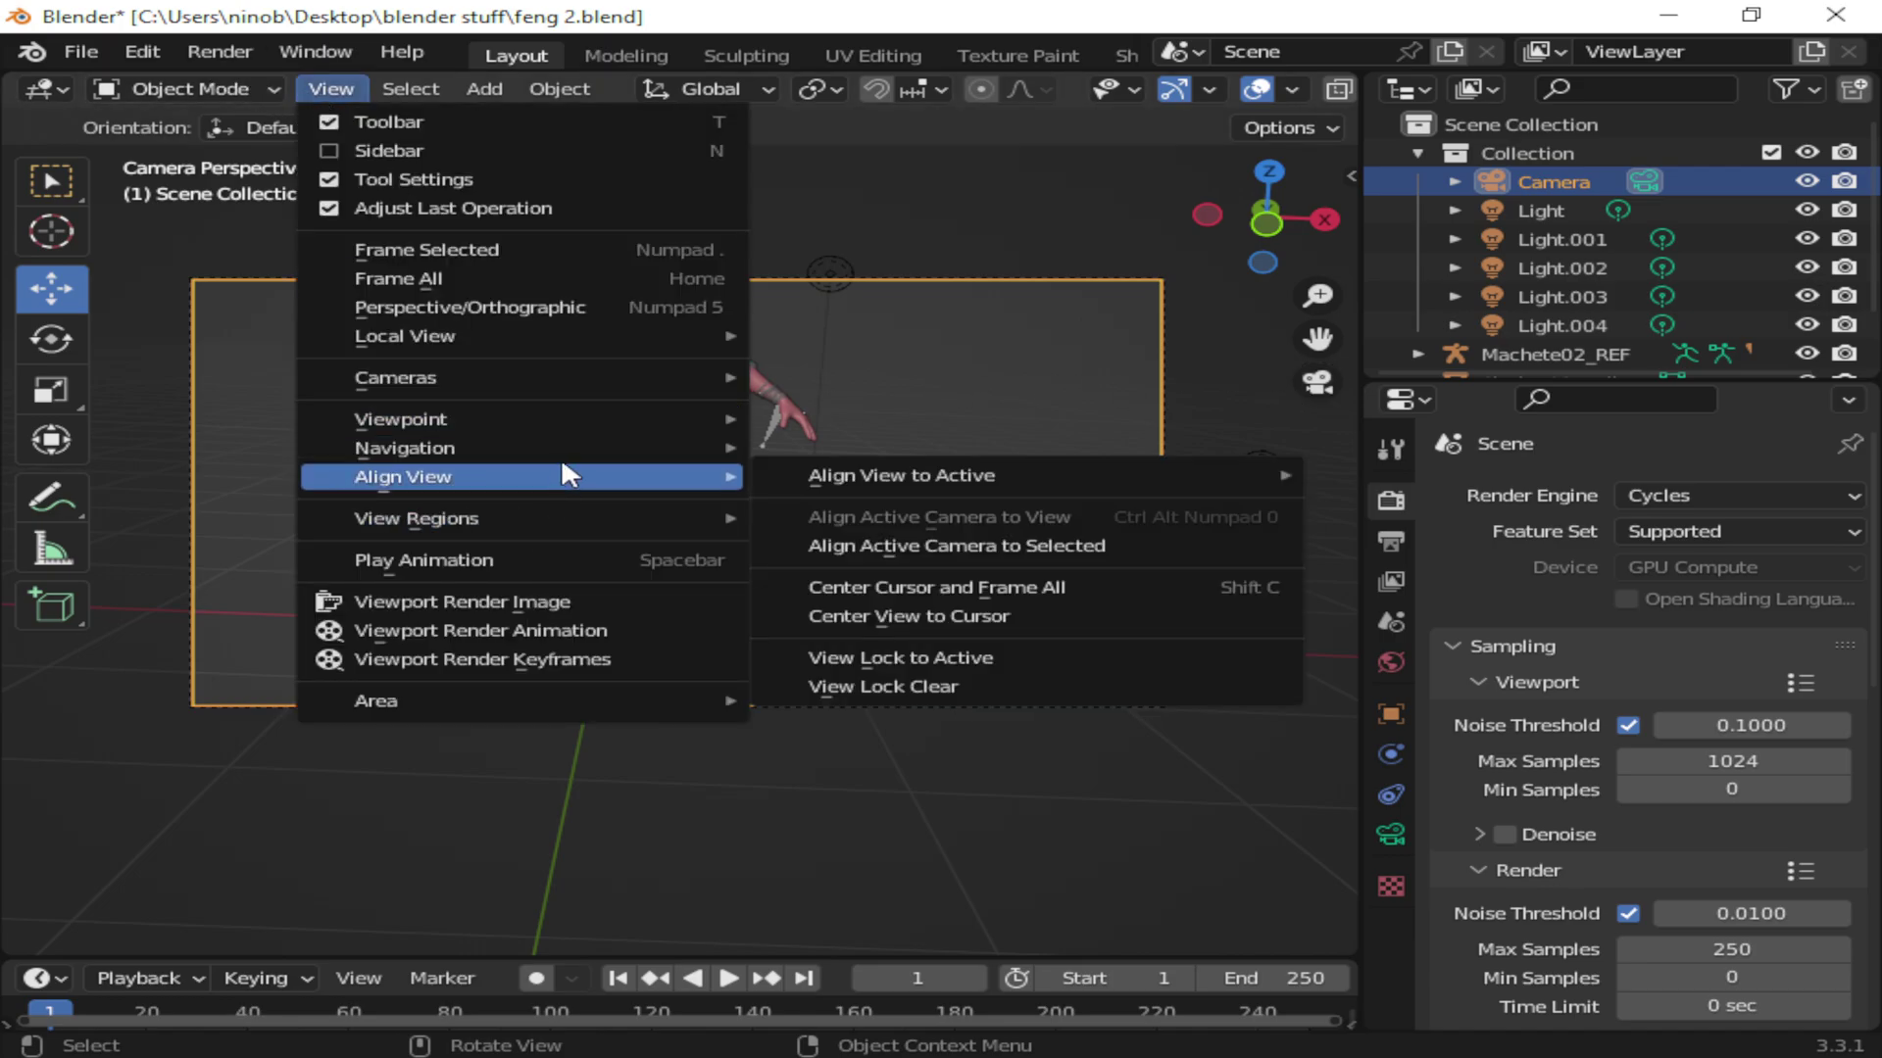
mouse_move(568, 445)
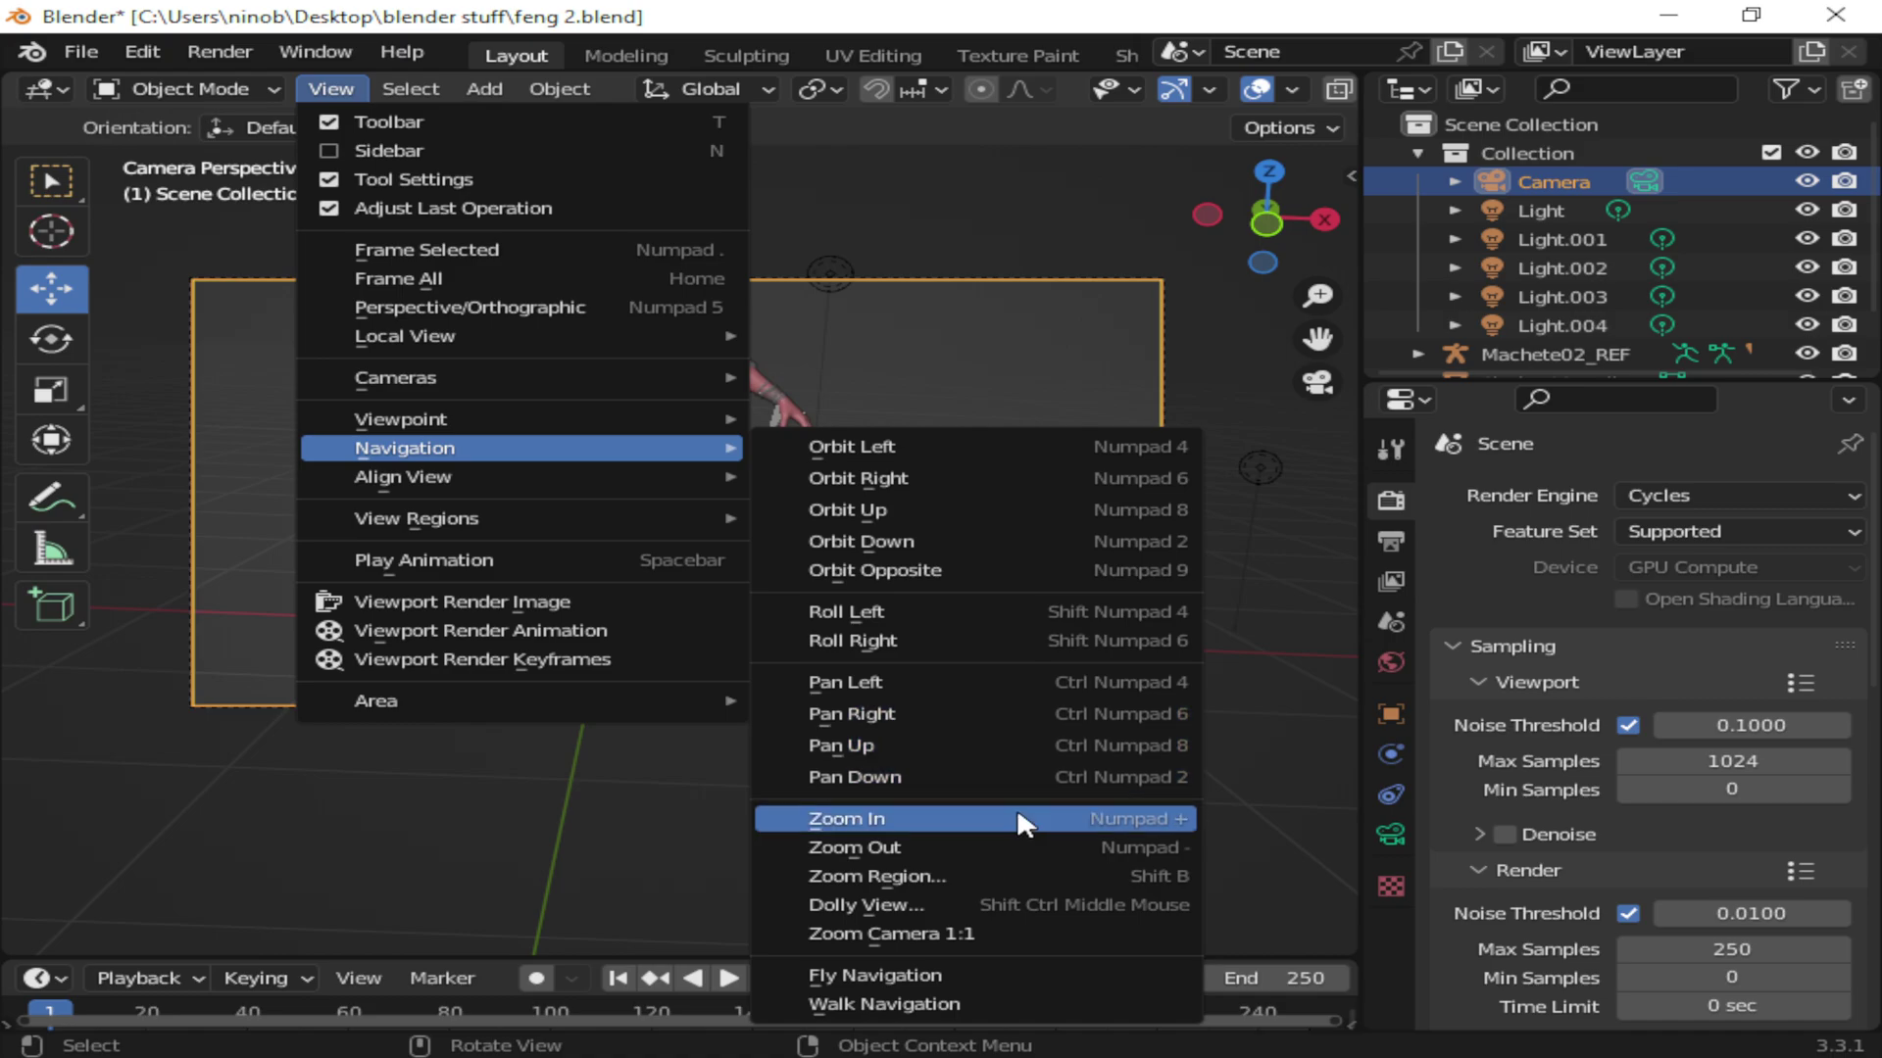
left_click(961, 991)
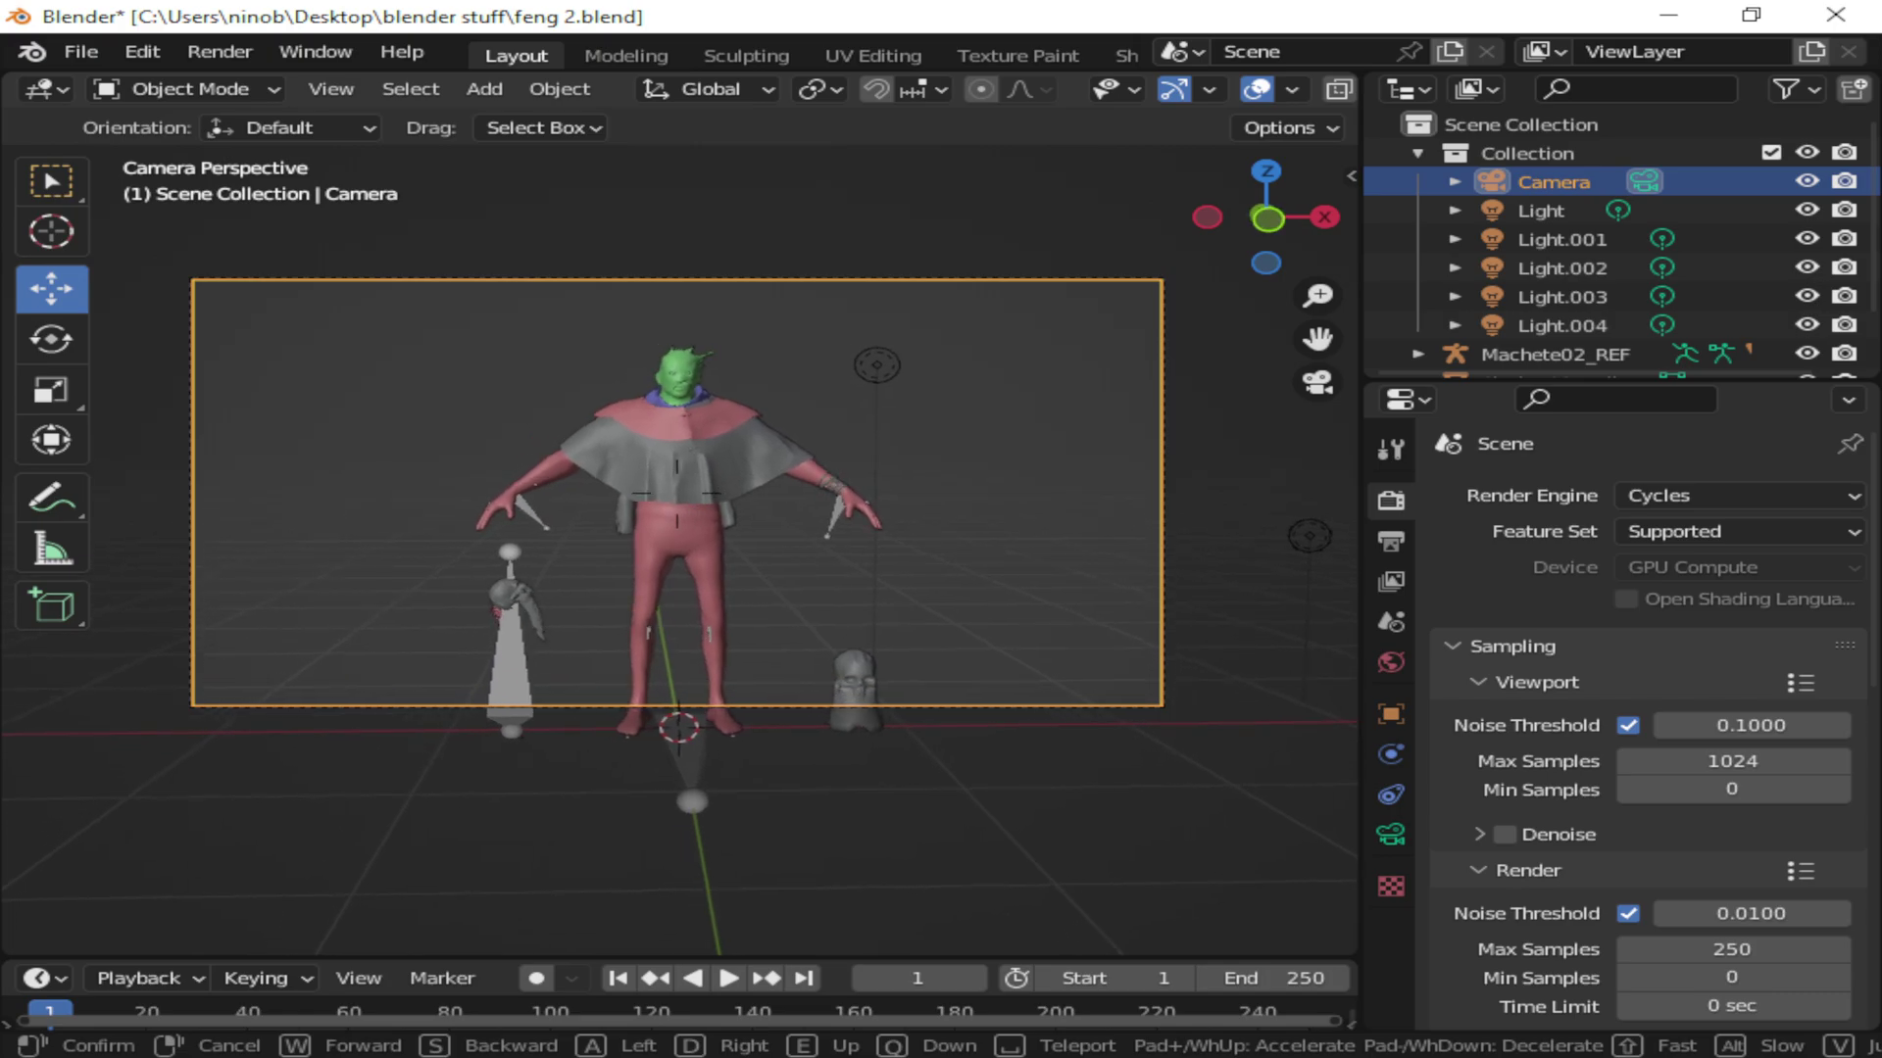
left_click(676, 494)
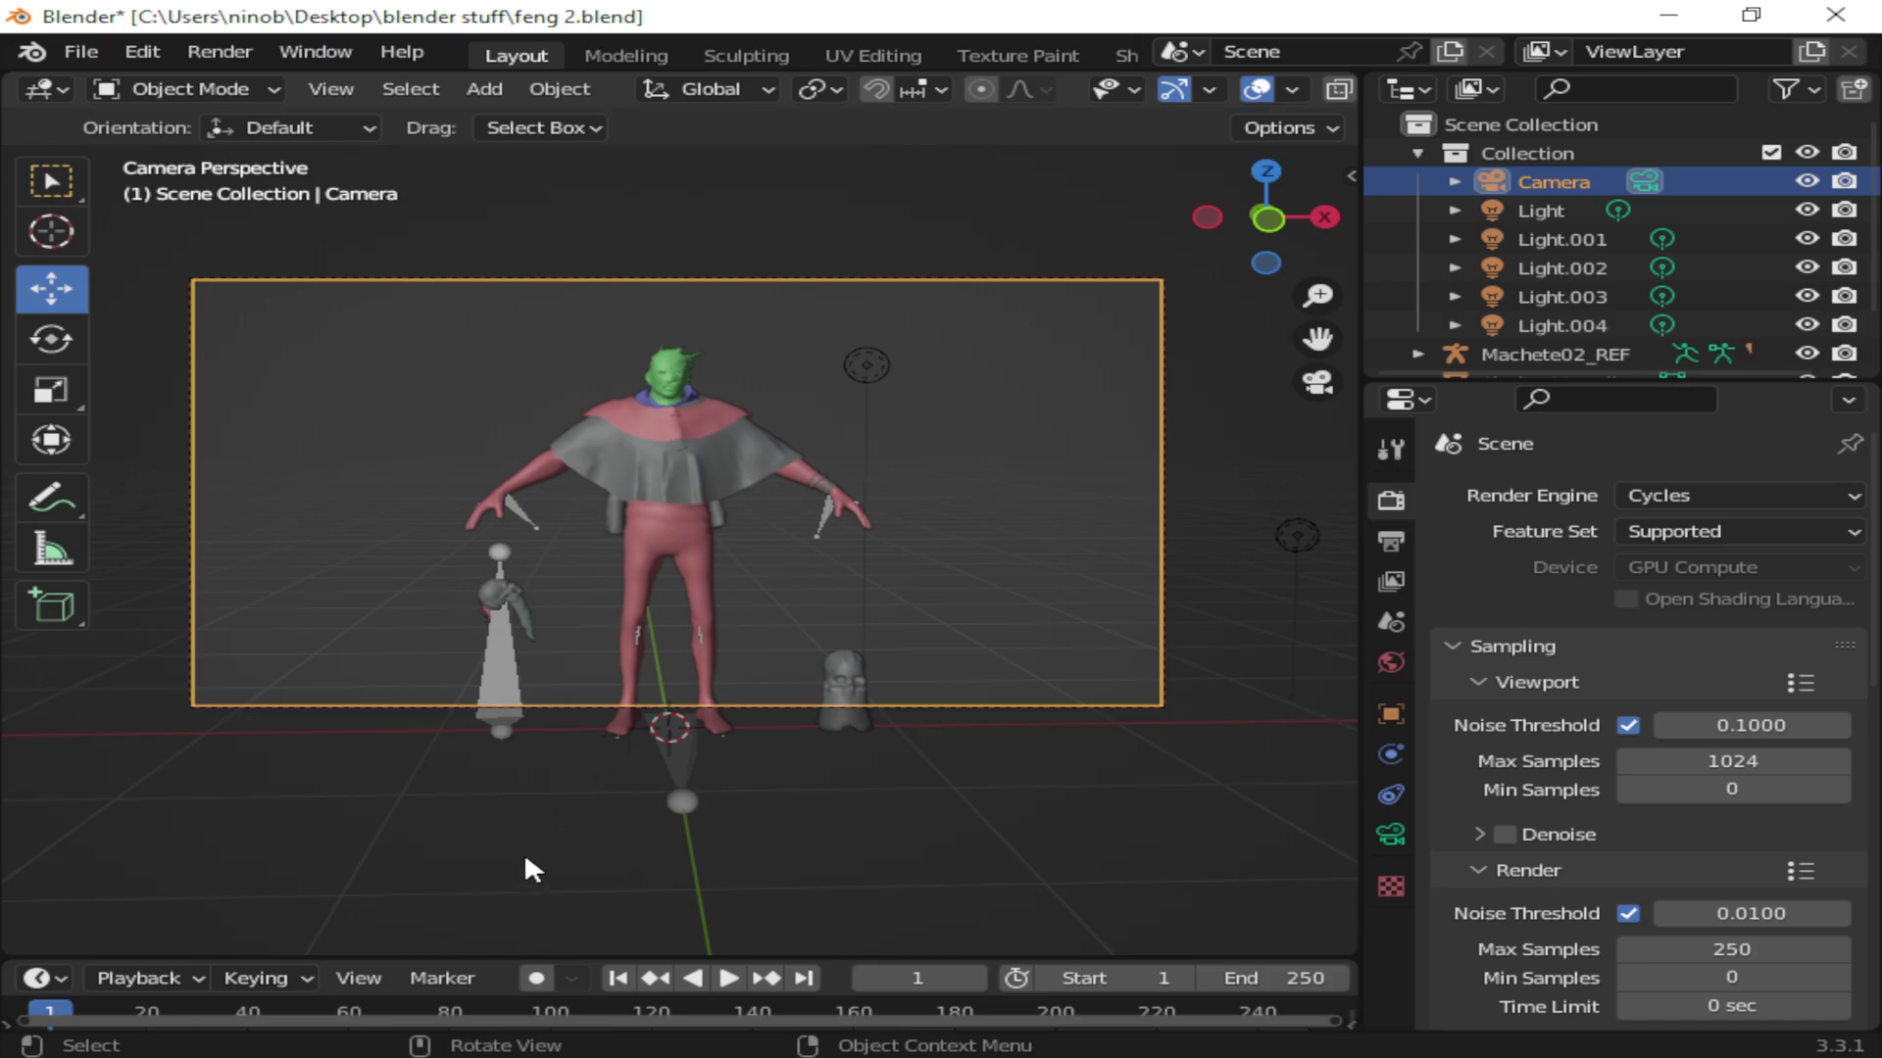
key("alt+Tab")
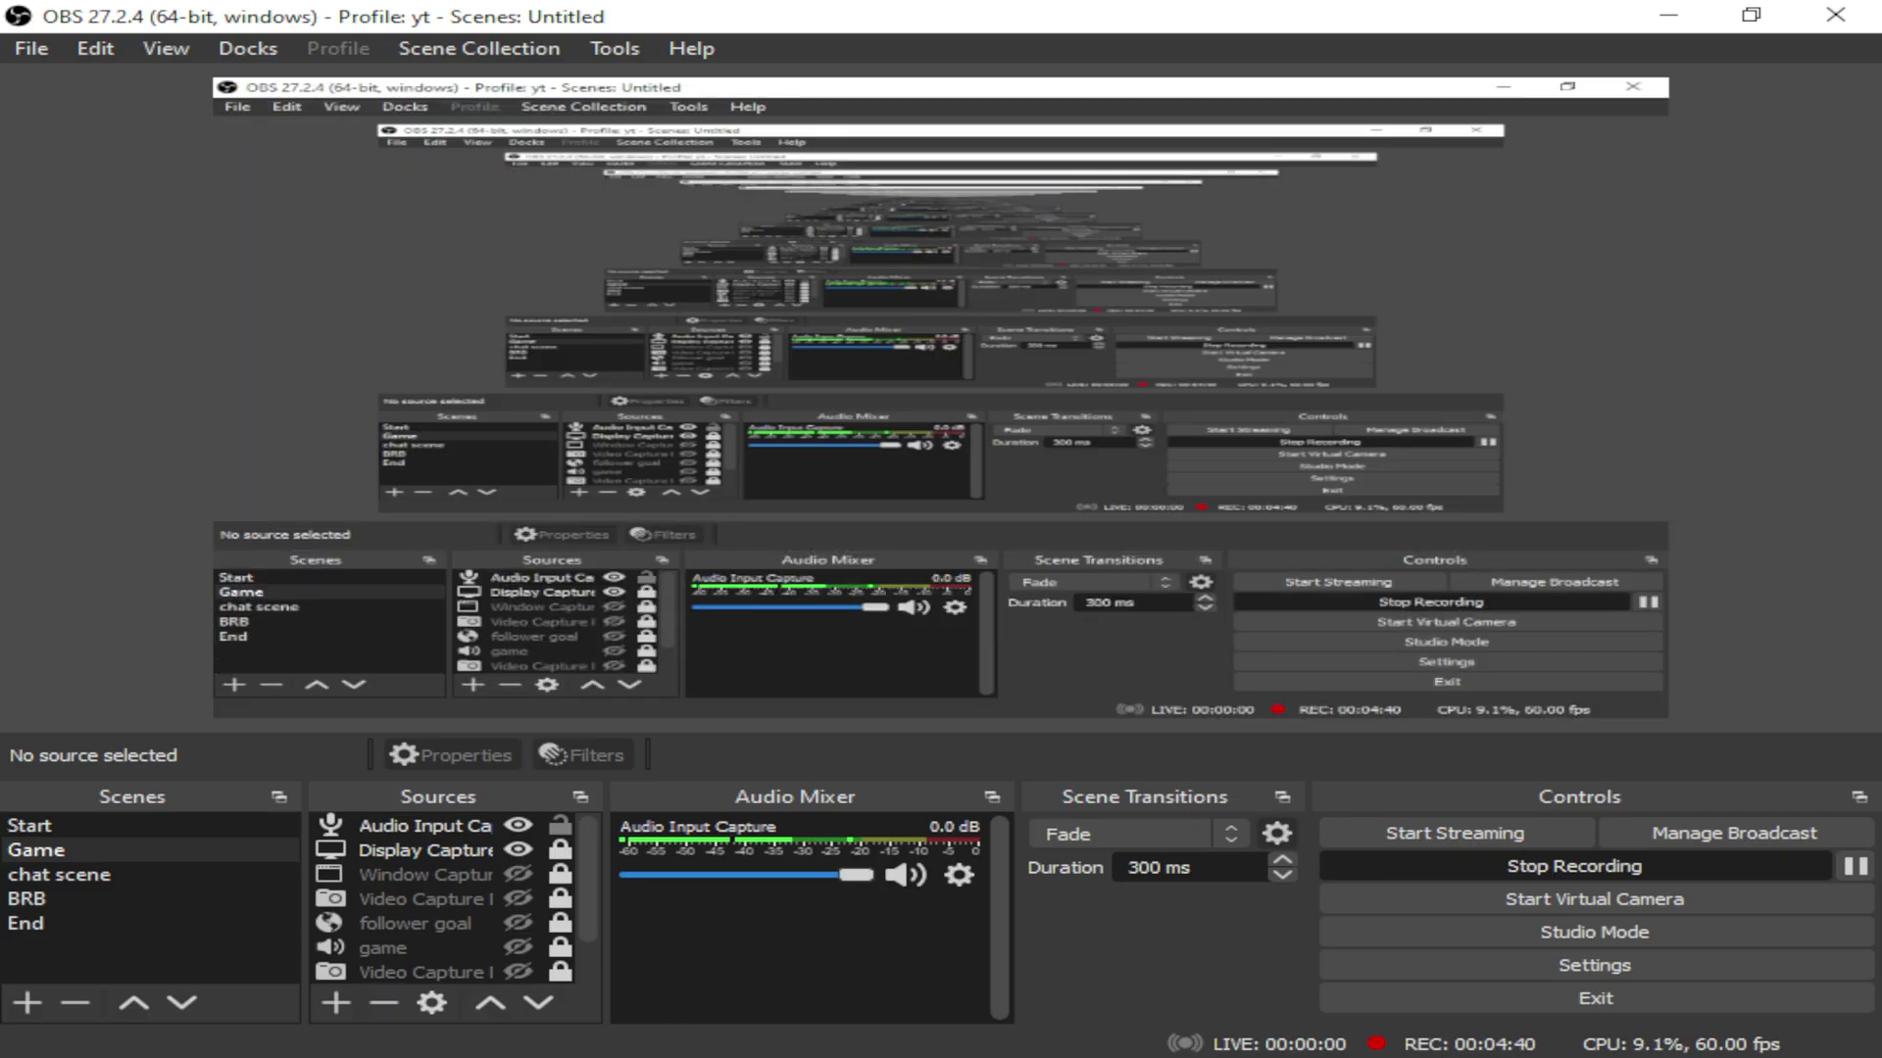